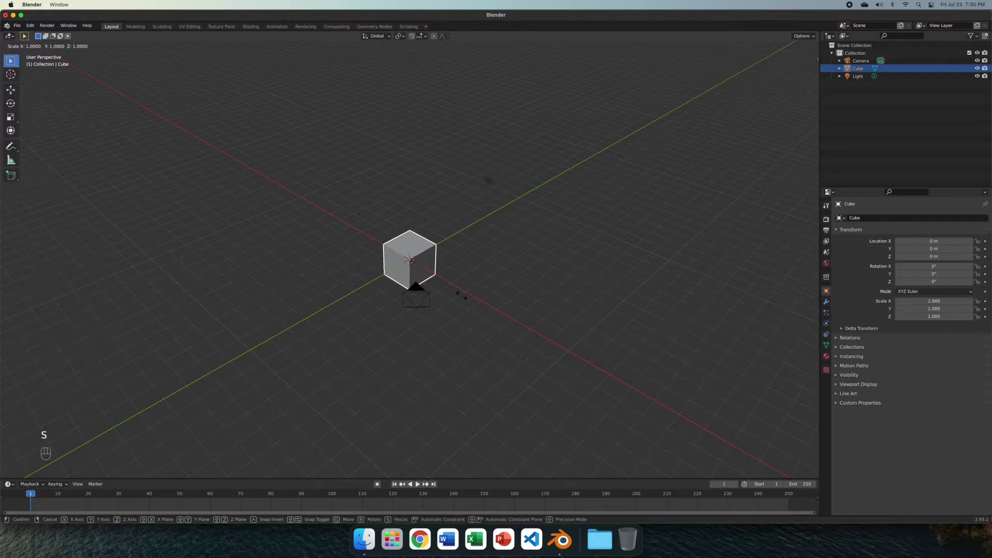
# Step: Scale the cube into a flat slab, about 2.87 along X, 1.82 along Y and 0.42 along Z
pyautogui.press('x')
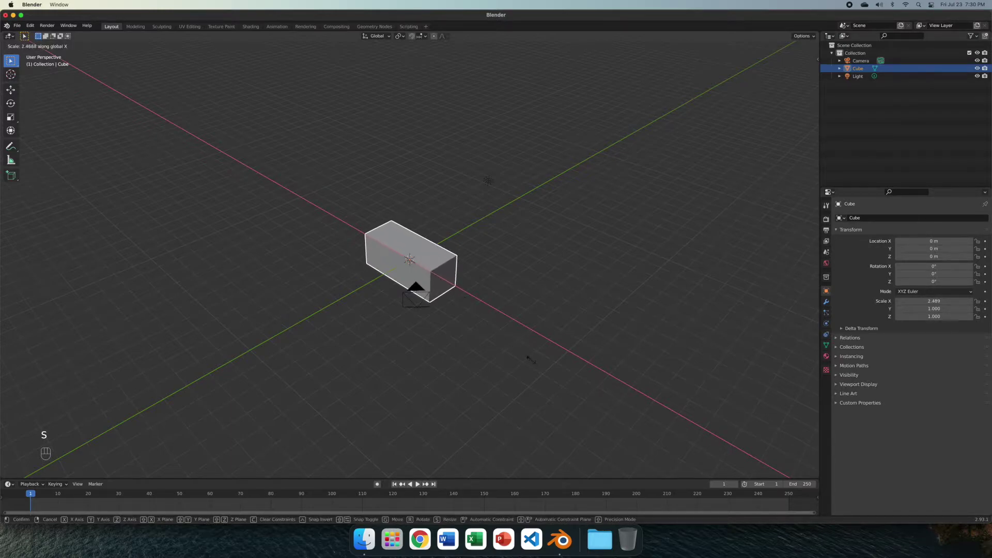
pyautogui.click(590, 394)
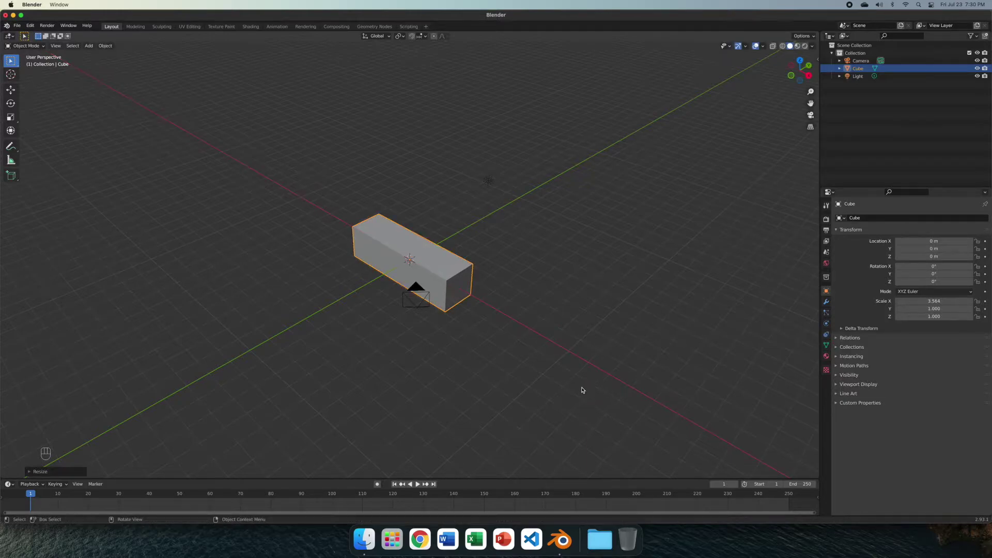
pyautogui.press('s')
pyautogui.press('y')
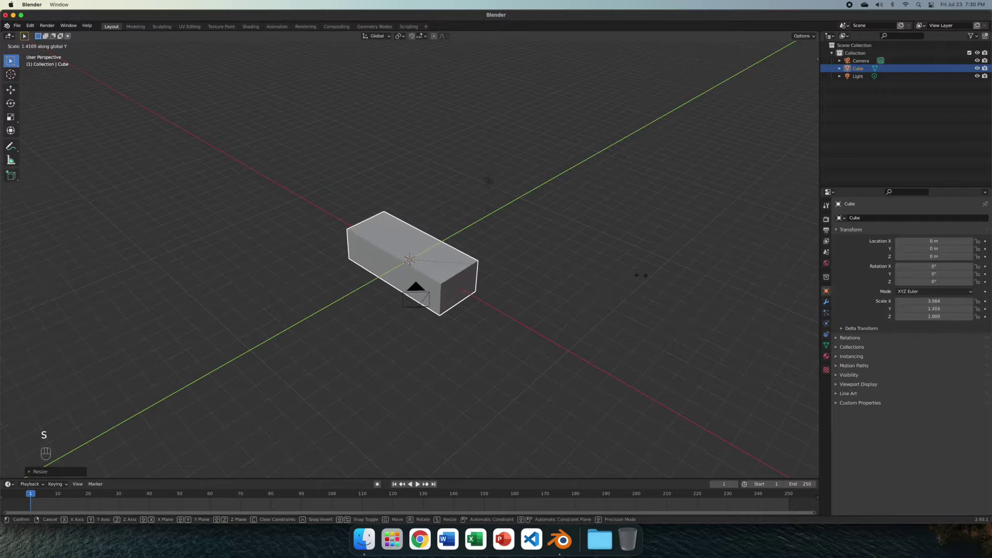
pyautogui.click(708, 247)
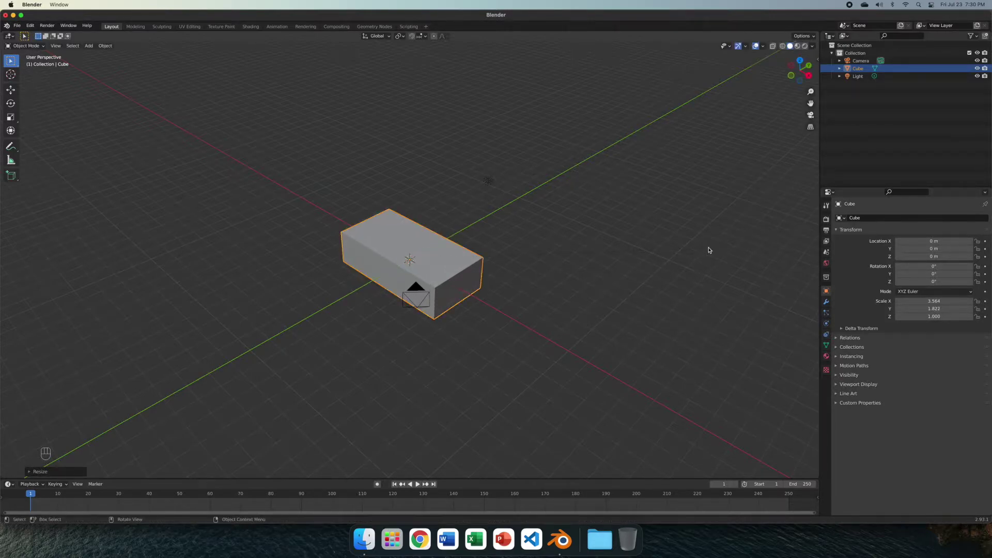
pyautogui.press('s')
pyautogui.press('z')
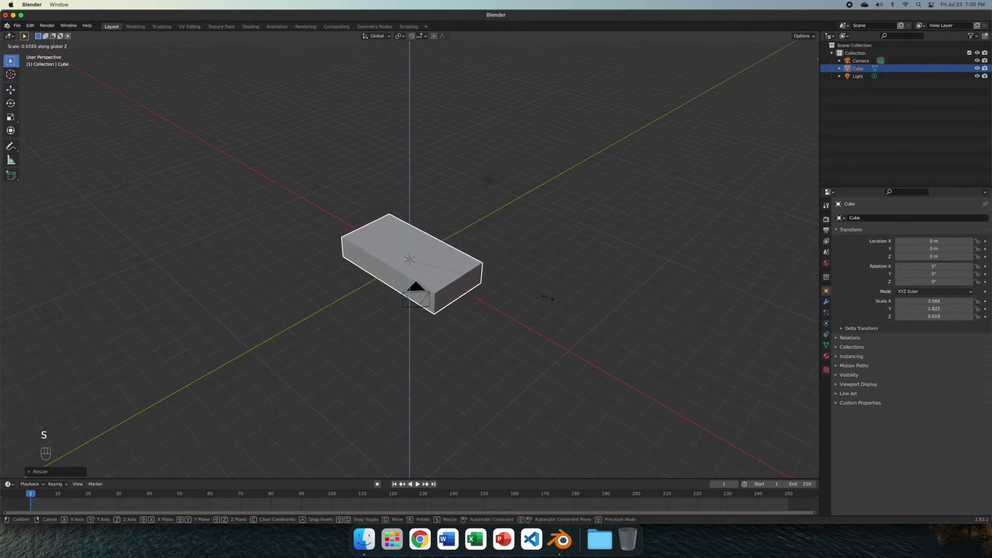
pyautogui.click(500, 287)
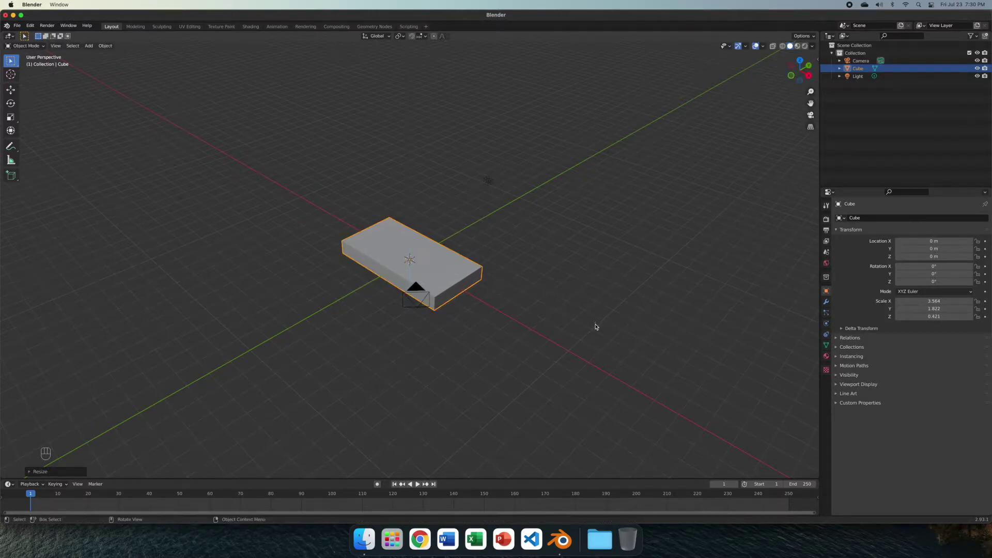
pyautogui.press('s')
pyautogui.press('x')
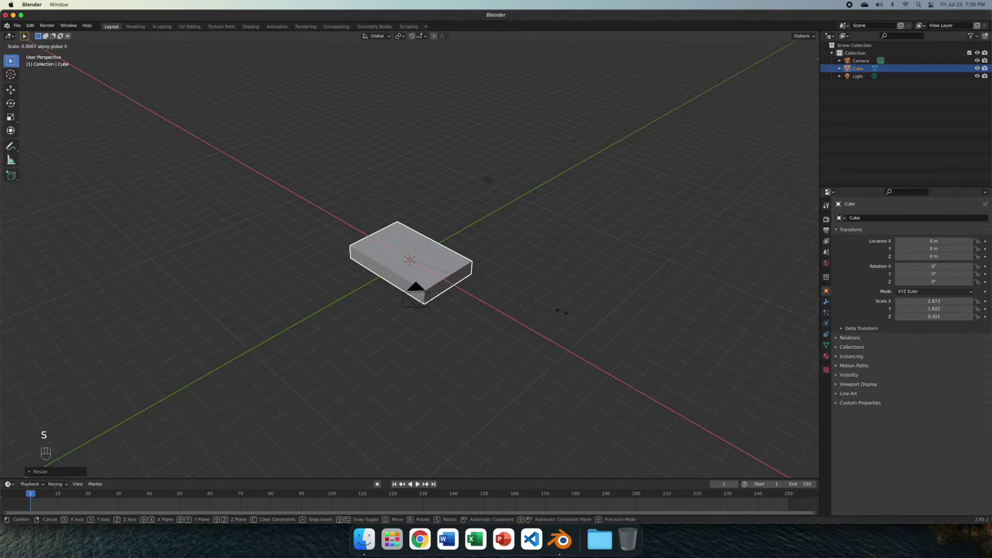
pyautogui.click(562, 311)
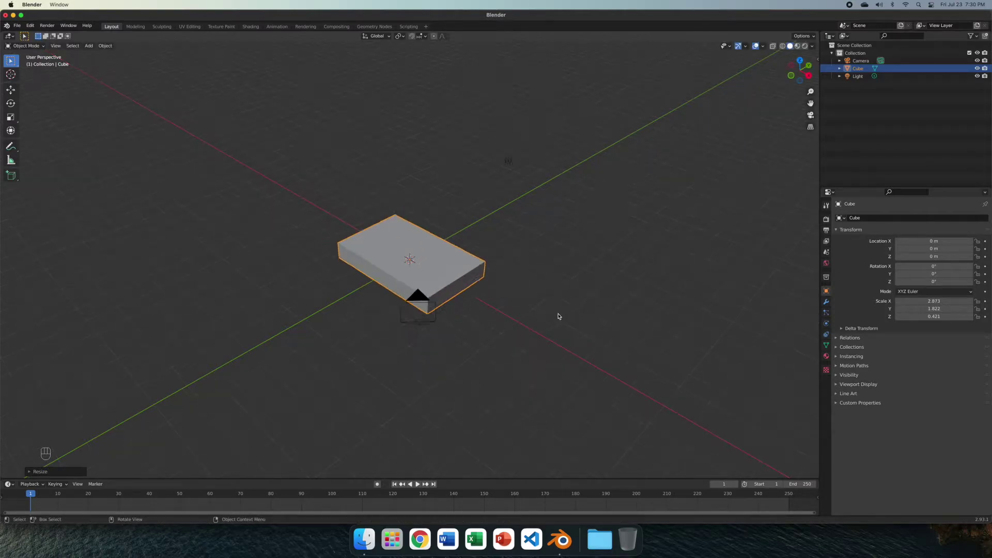
# Step: Extrude the slab's two short end faces outward along their normals by about 0.49 m
pyautogui.scroll(1, 556, 313)
pyautogui.press('Tab')
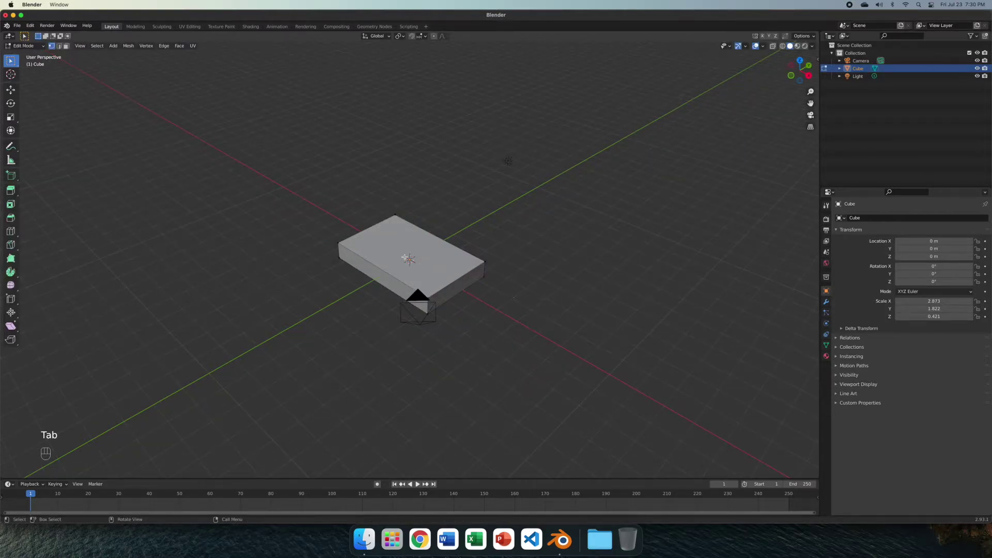
pyautogui.click(66, 45)
pyautogui.click(463, 283)
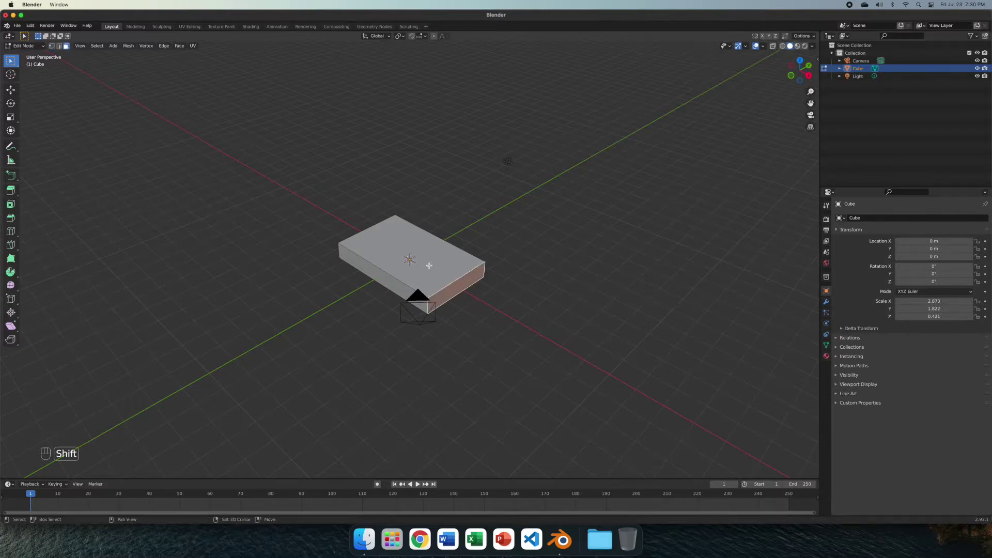
pyautogui.keyDown('shift'); pyautogui.moveTo(416, 260); pyautogui.dragTo(426, 258, button='middle'); pyautogui.keyUp('shift')
pyautogui.moveTo(380, 308); pyautogui.dragTo(398, 288, button='middle')
pyautogui.keyDown('shift'); pyautogui.click(372, 284); pyautogui.keyUp('shift')
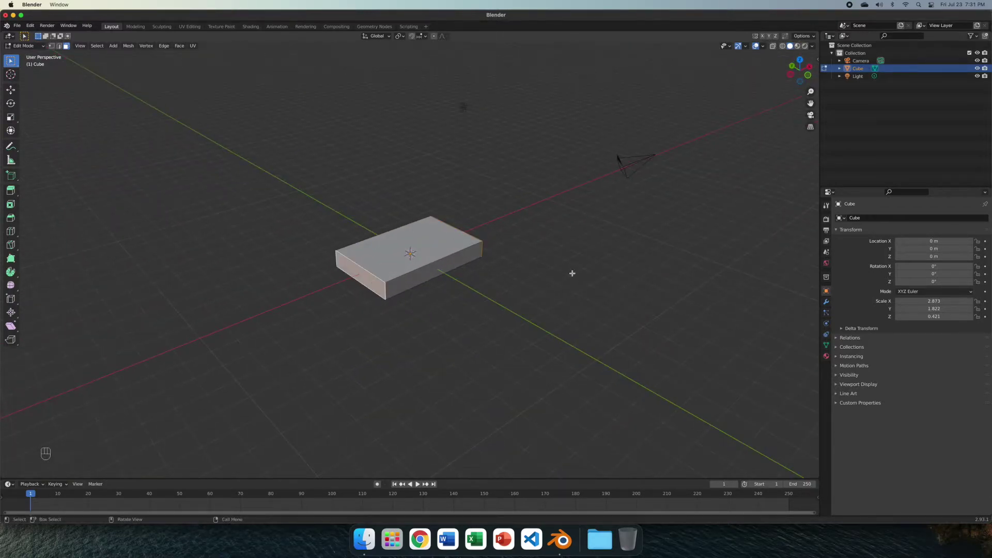
pyautogui.hotkey('alt', 'e')
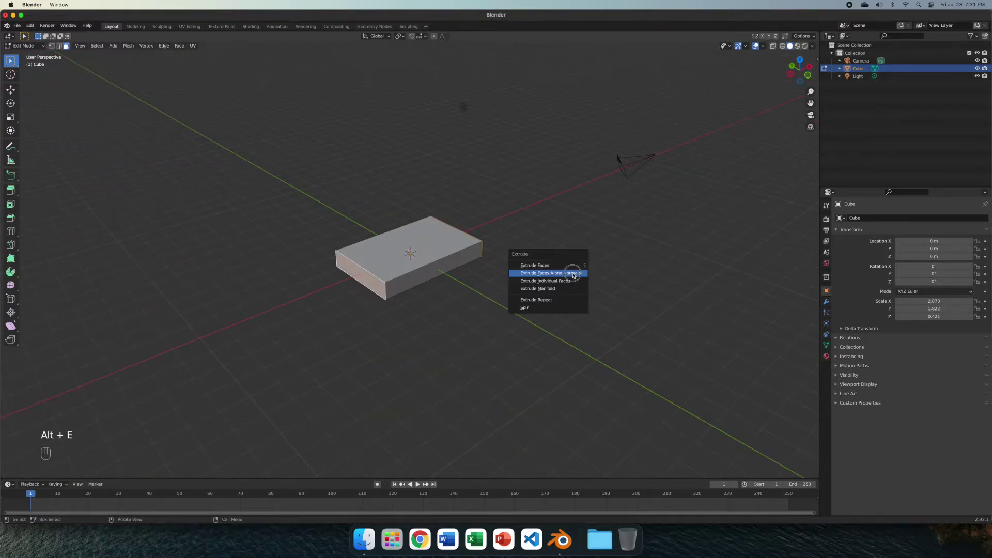
pyautogui.click(573, 270)
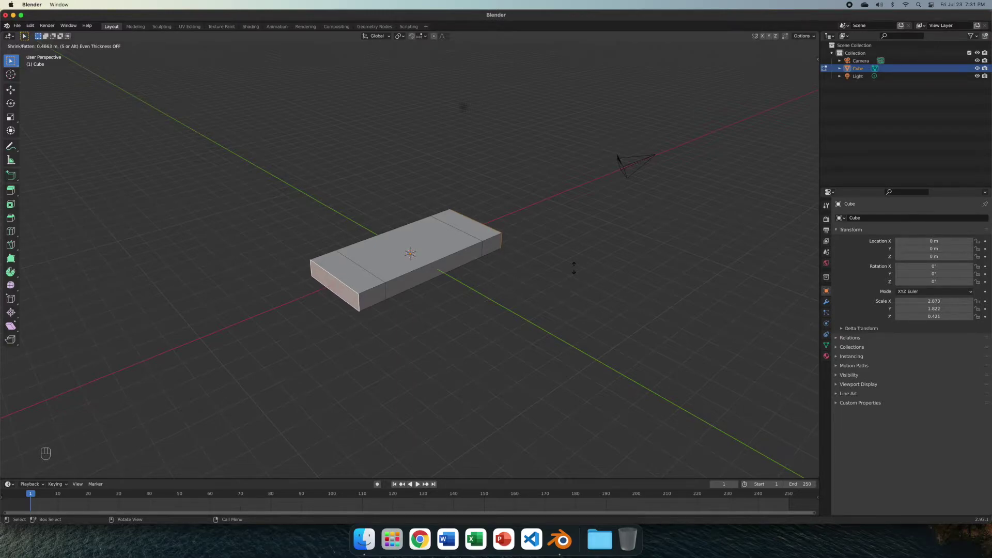
pyautogui.click(574, 268)
pyautogui.click(547, 299)
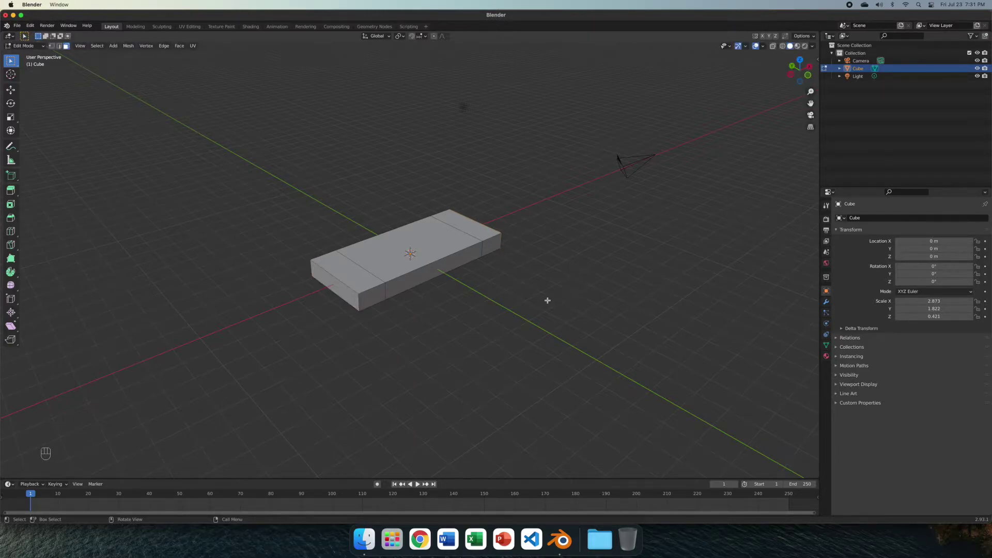
# Step: Bevel the slab's four vertical corner edges by about 0.16 m with a single segment
pyautogui.click(59, 46)
pyautogui.scroll(2, 403, 349)
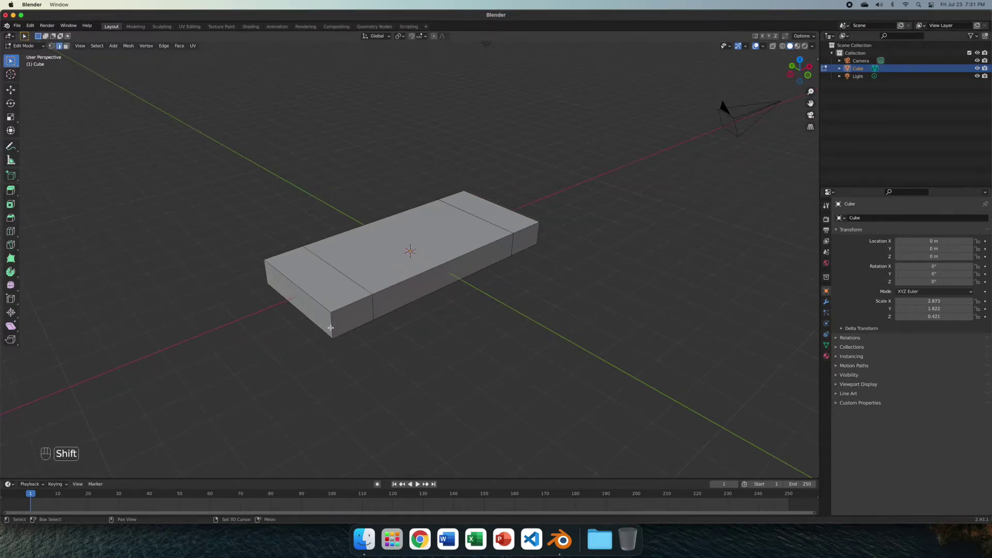
pyautogui.moveTo(542, 228); pyautogui.dragTo(555, 315, button='middle')
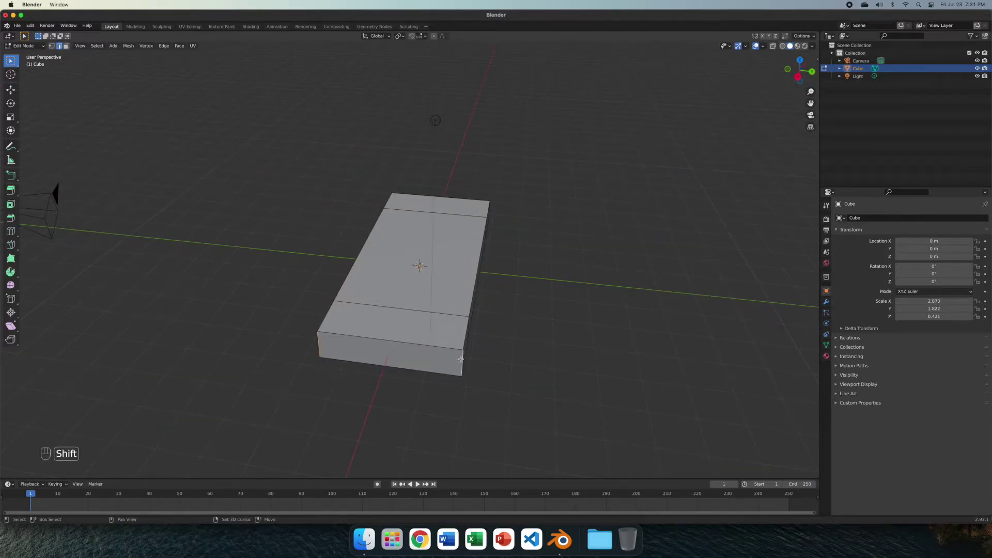
pyautogui.moveTo(458, 357); pyautogui.dragTo(430, 348, button='middle')
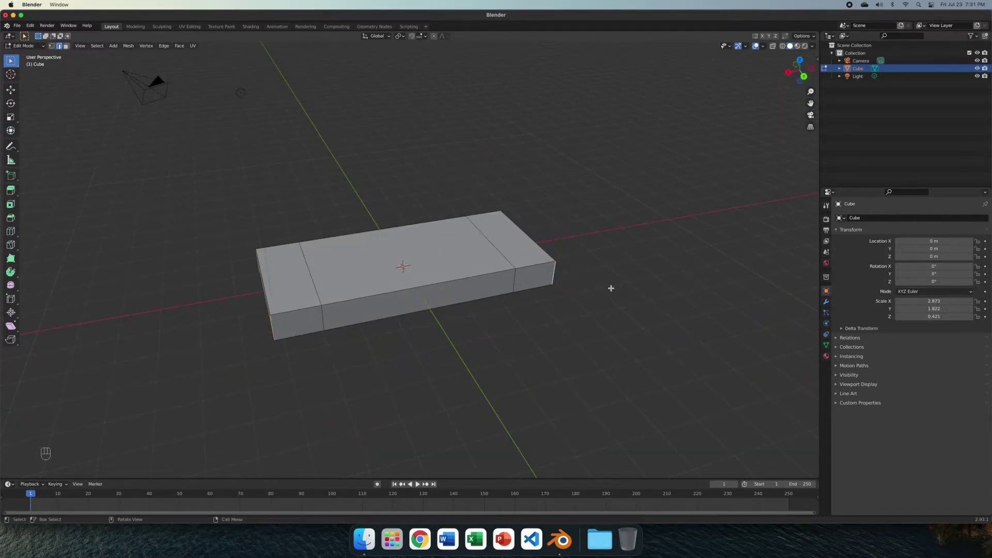
pyautogui.press('super+b')
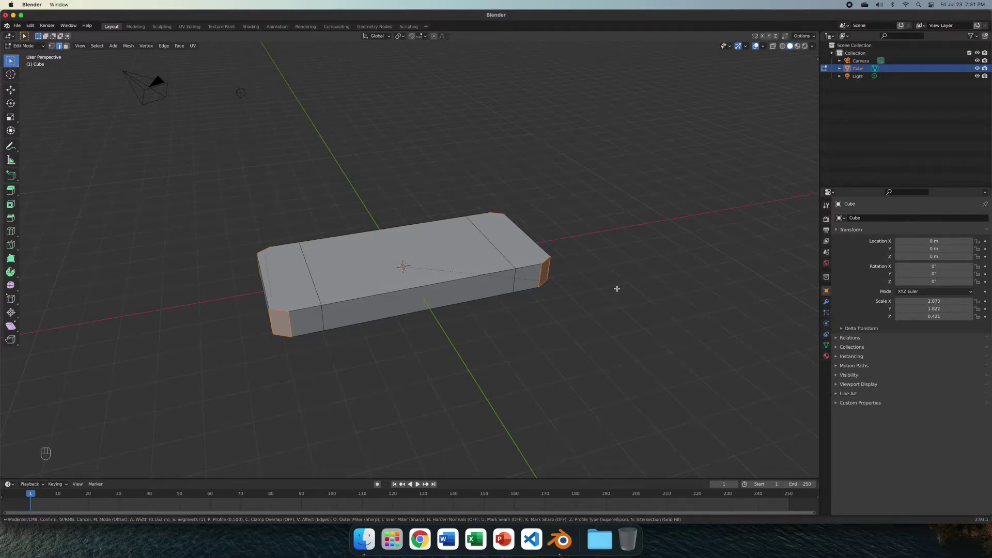
pyautogui.click(616, 288)
pyautogui.click(617, 288)
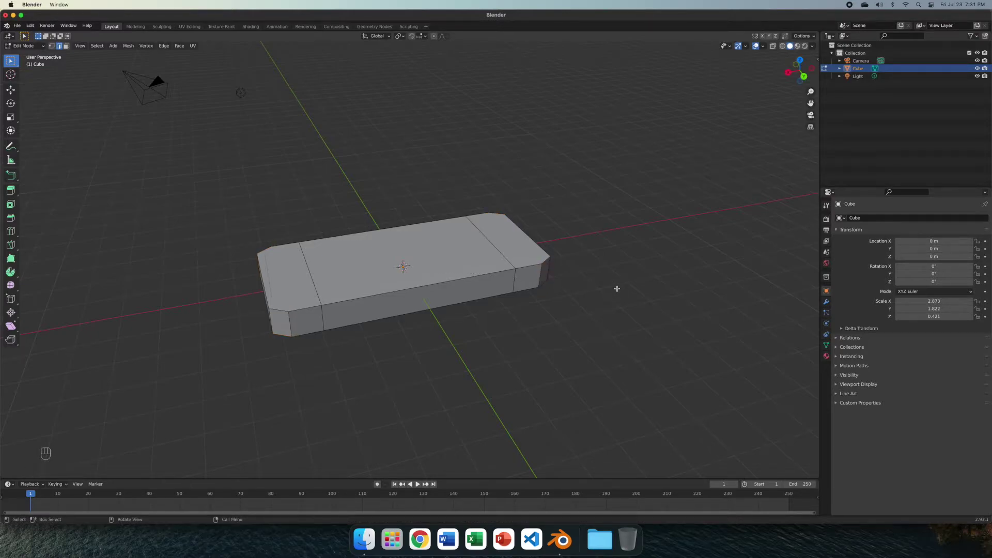
# Step: Inset the large middle face on top of the slab by about 0.08 m
pyautogui.moveTo(528, 354); pyautogui.dragTo(622, 350, button='middle')
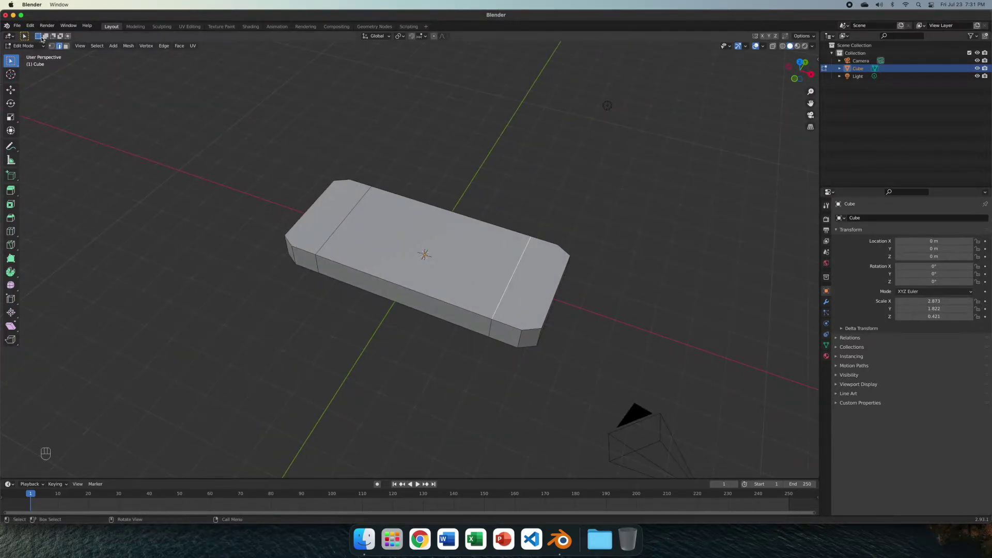
pyautogui.click(67, 45)
pyautogui.click(375, 199)
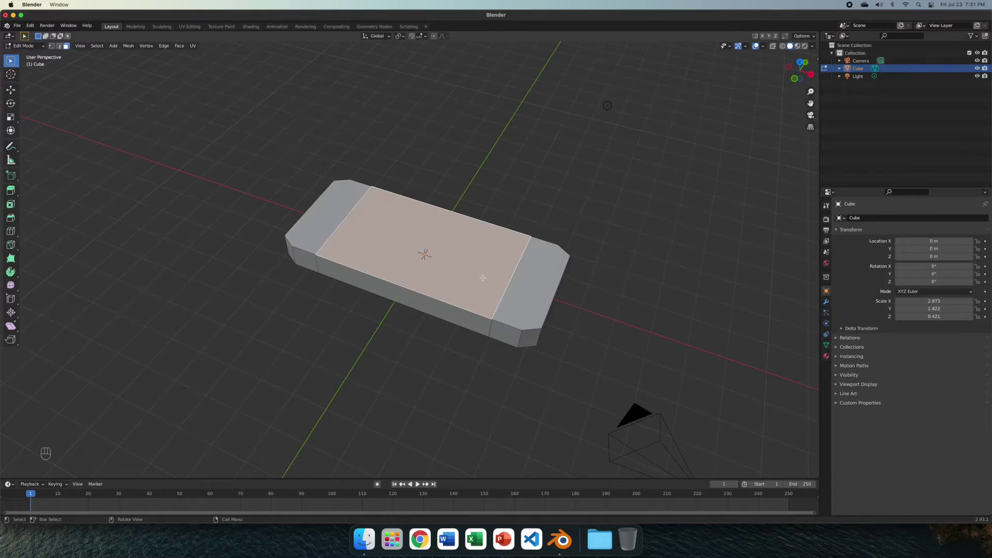
pyautogui.press('i')
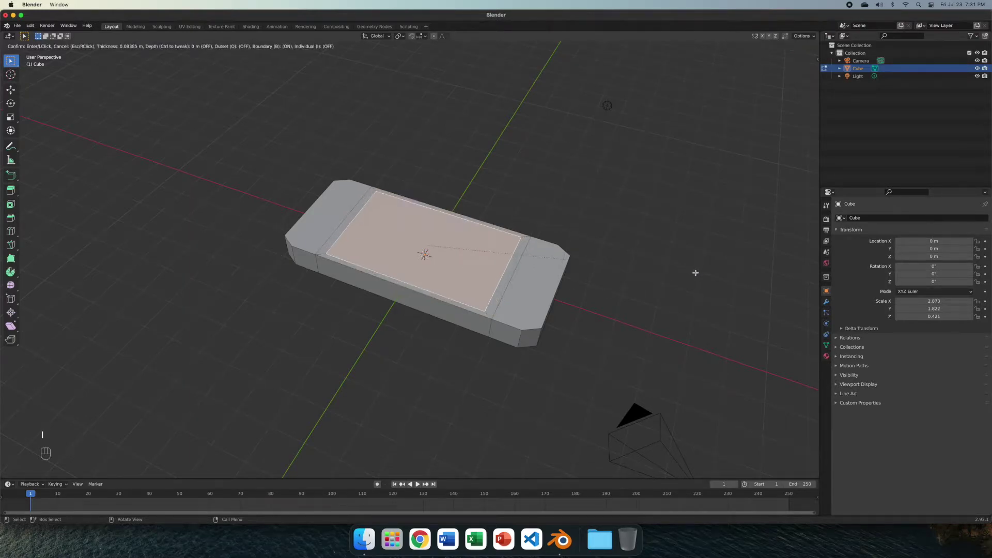
pyautogui.click(696, 273)
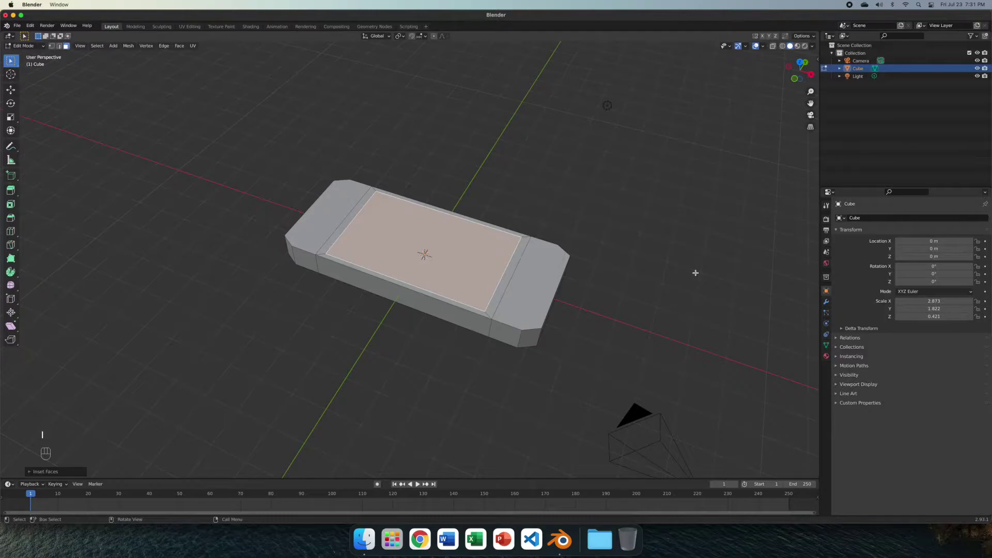
# Step: Lower the inset top face about 0.10 m along Z, then return to Object Mode with nothing selected
pyautogui.press('g')
pyautogui.press('z')
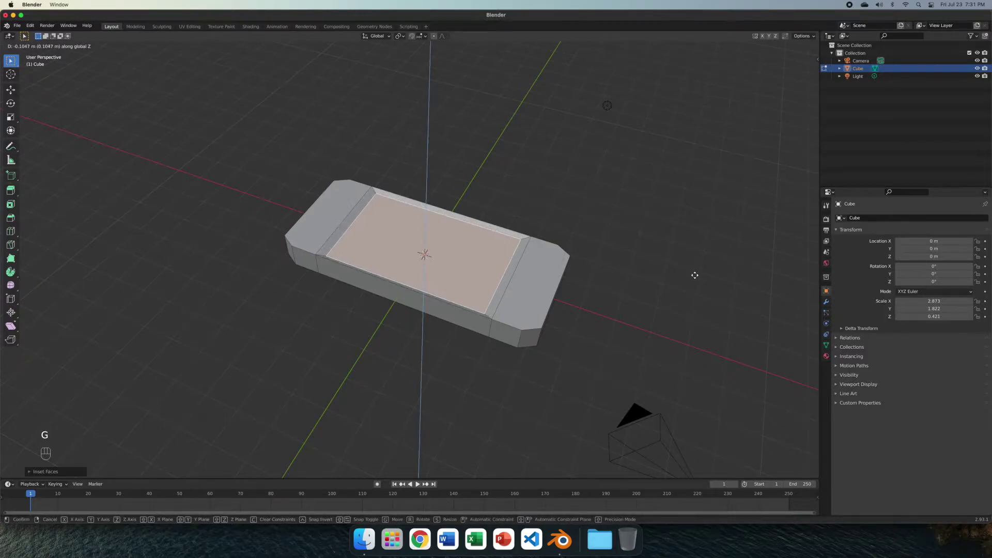
pyautogui.click(695, 275)
pyautogui.press('Tab')
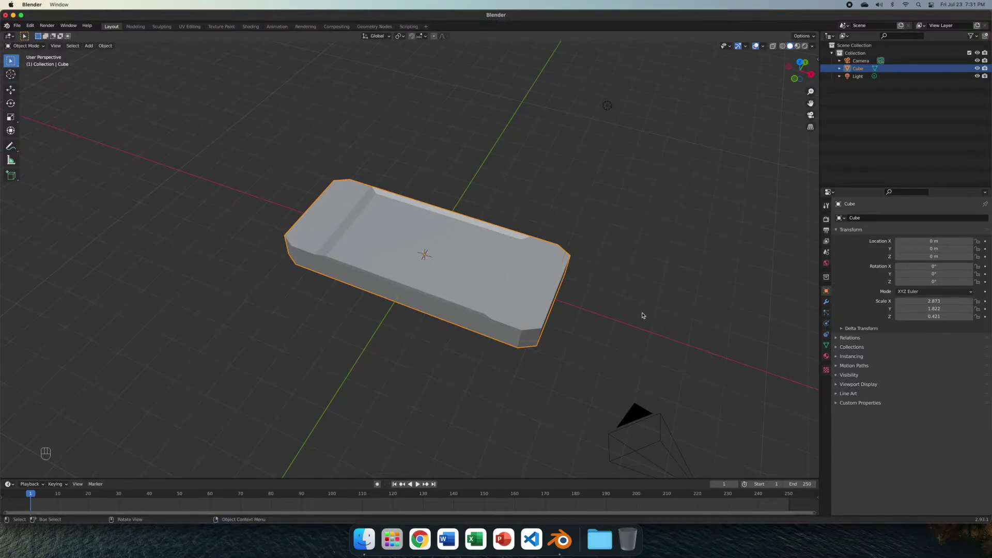
pyautogui.click(615, 304)
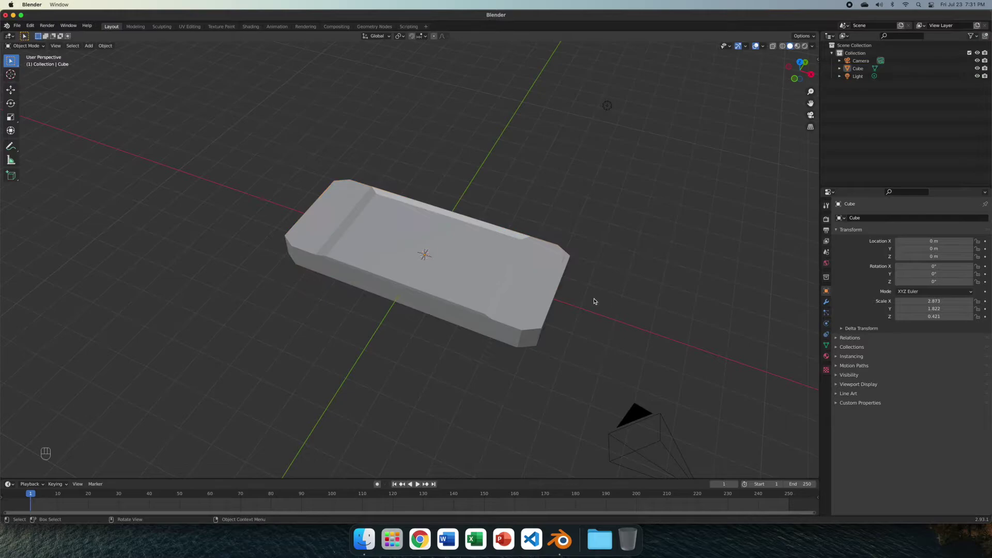
# Step: Add a cylinder mesh at the origin and reduce its number of vertices
pyautogui.hotkey('shift', 'a')
pyautogui.moveTo(398, 239)
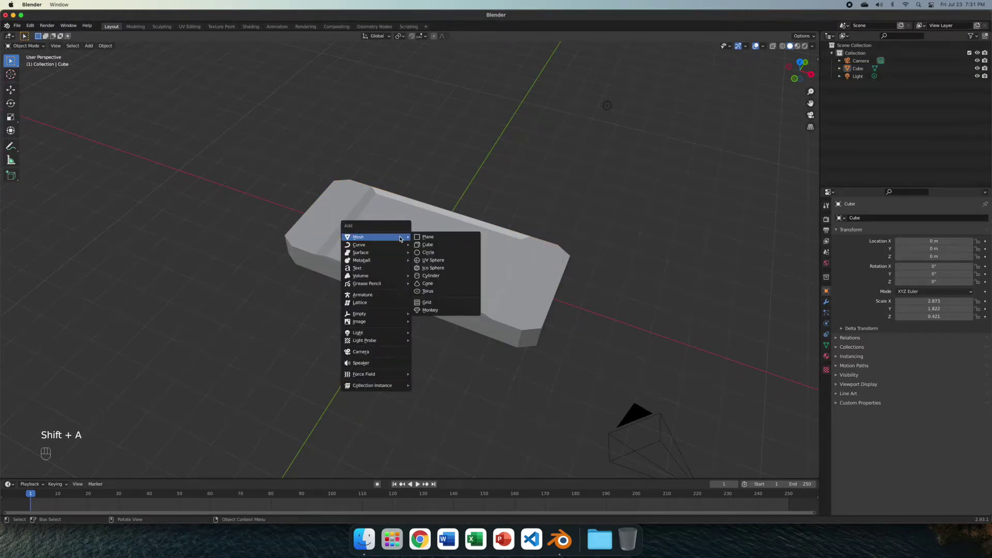
pyautogui.click(427, 277)
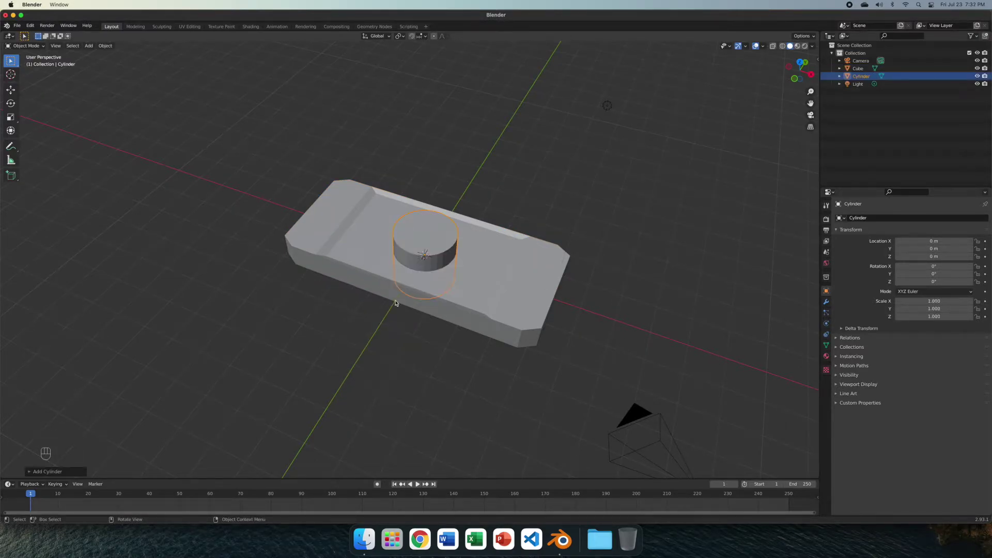
pyautogui.click(31, 471)
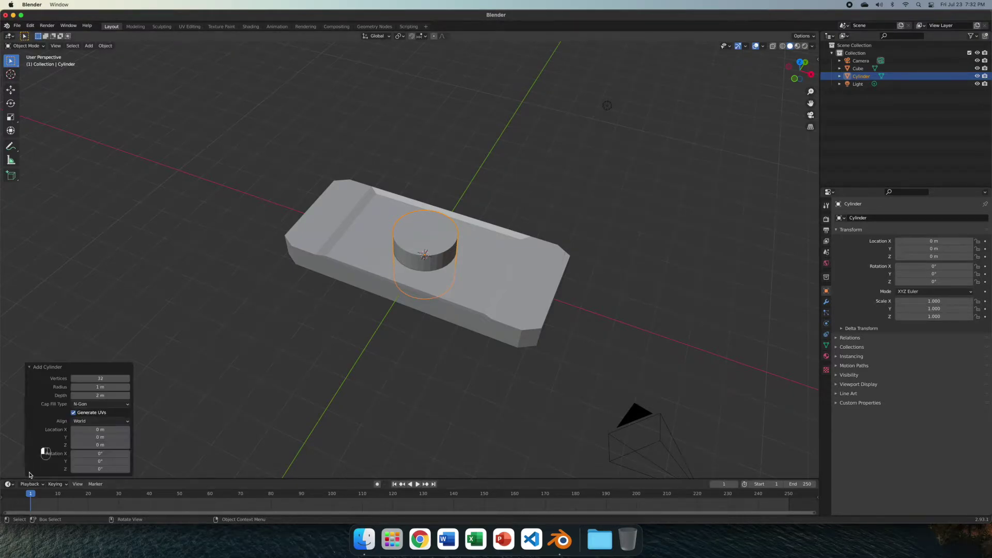
pyautogui.click(93, 379)
pyautogui.press('Return')
pyautogui.click(614, 298)
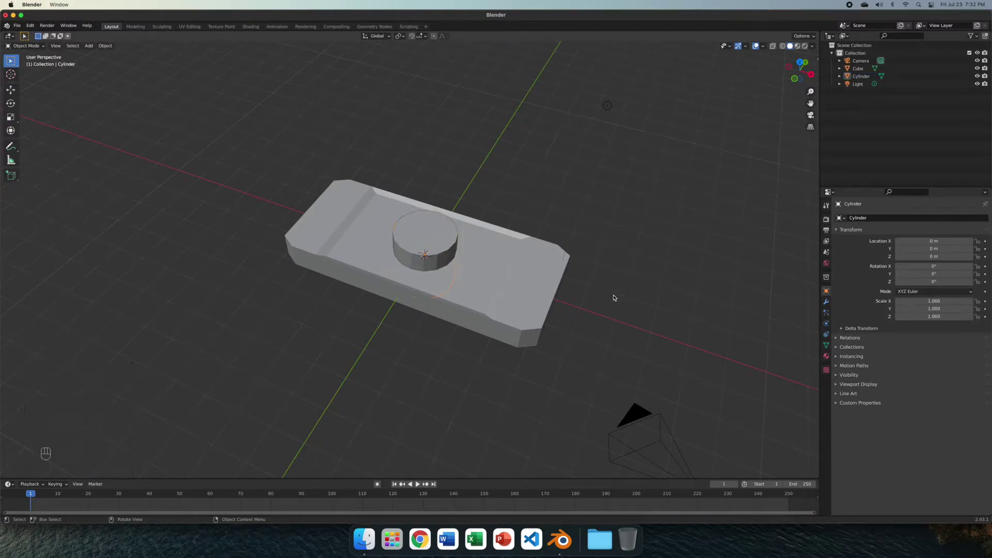
# Step: Scale the cylinder down uniformly to about 0.121
pyautogui.click(434, 239)
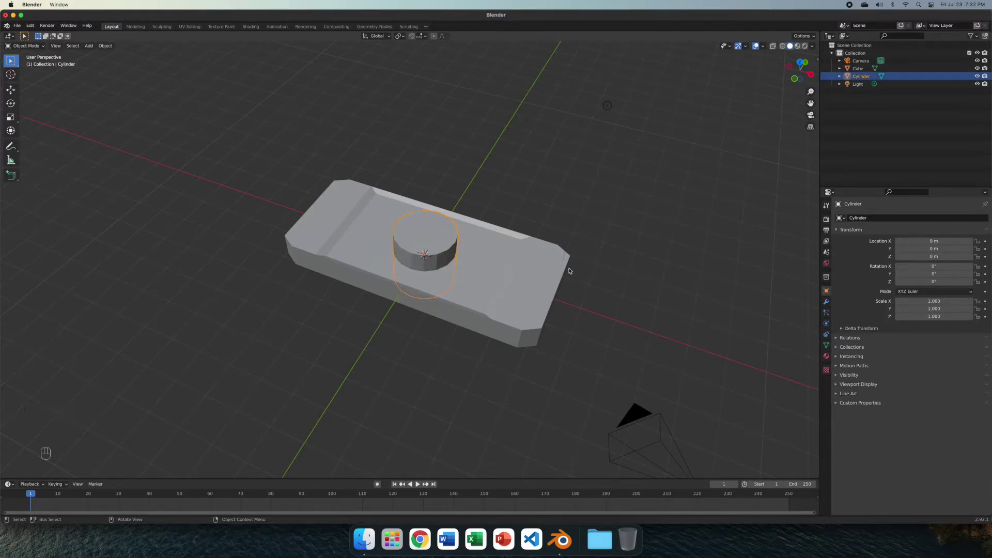
pyautogui.press('s')
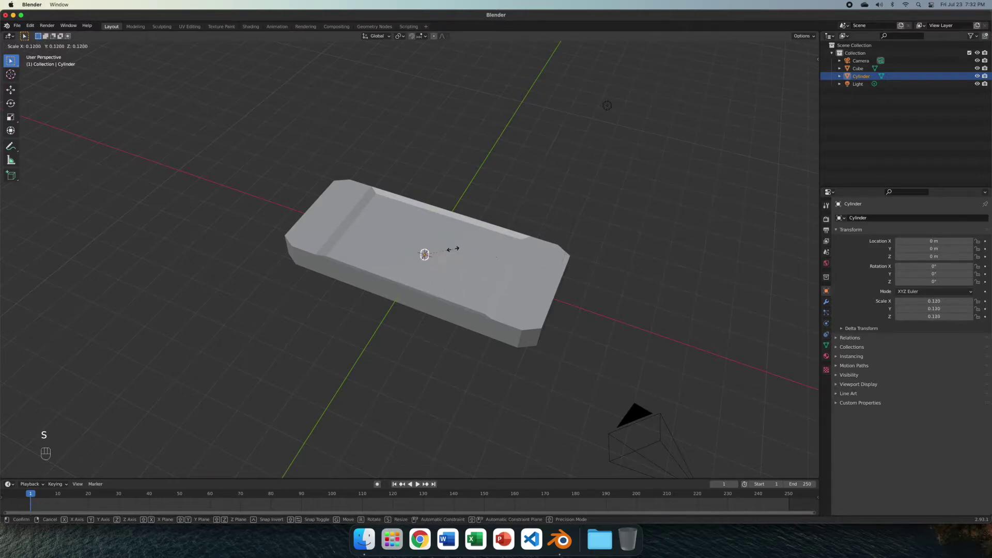
pyautogui.click(454, 250)
# Step: Move the small cylinder about 3.49 m along X and 0.47 m up along Z onto the slab's end section
pyautogui.press('g')
pyautogui.press('x')
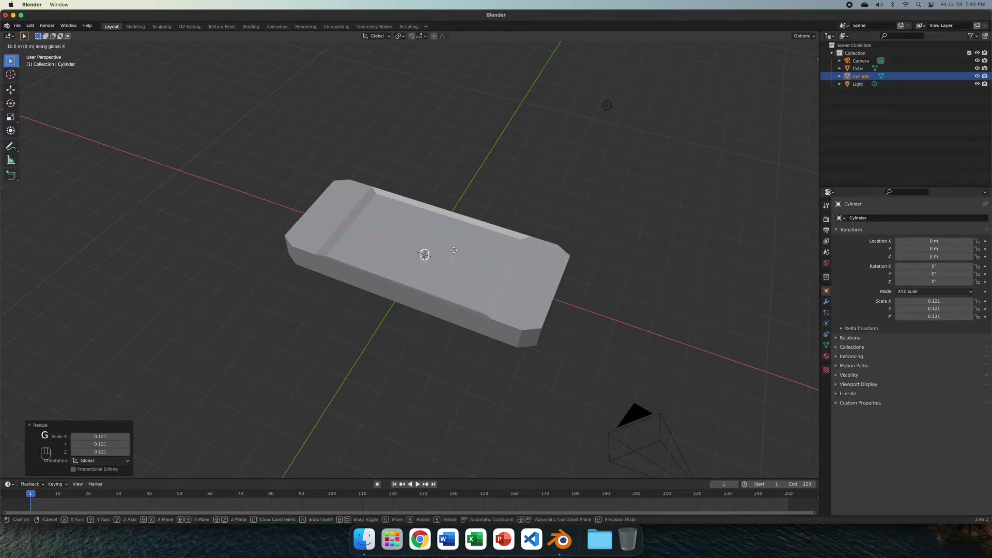
pyautogui.click(552, 296)
pyautogui.press('g')
pyautogui.press('z')
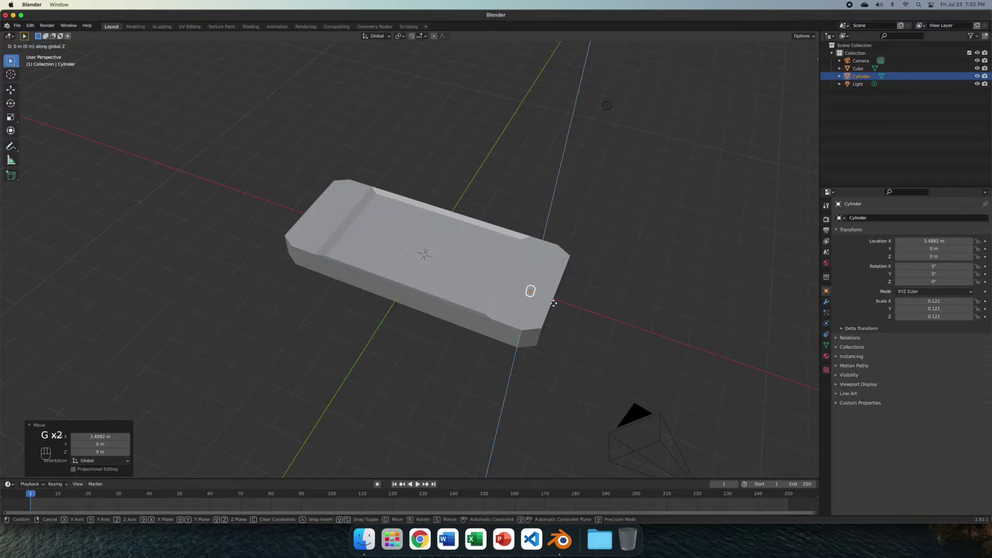
pyautogui.click(554, 294)
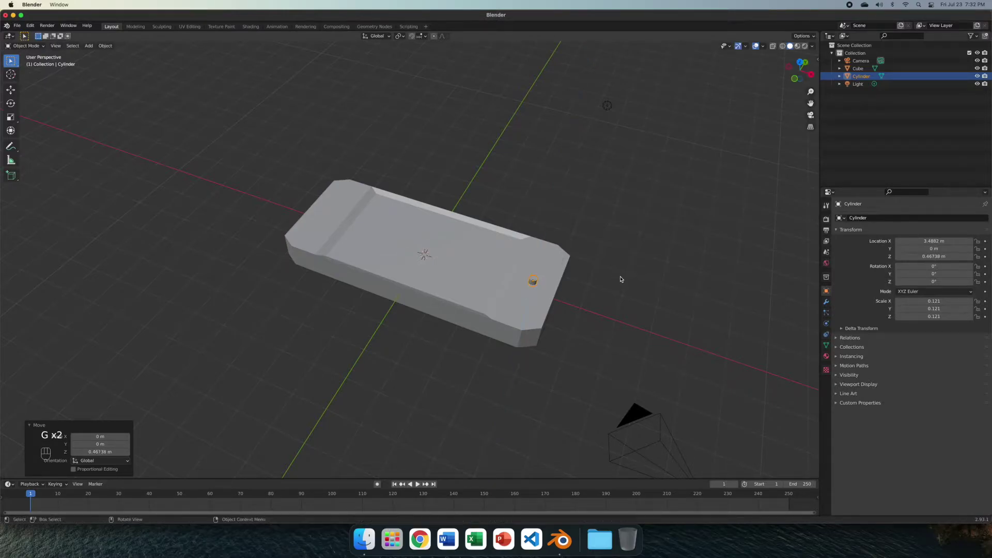
# Step: Move the small cylinder about 1.09 m along Y on the slab's end section
pyautogui.scroll(2, 620, 277)
pyautogui.click(687, 301)
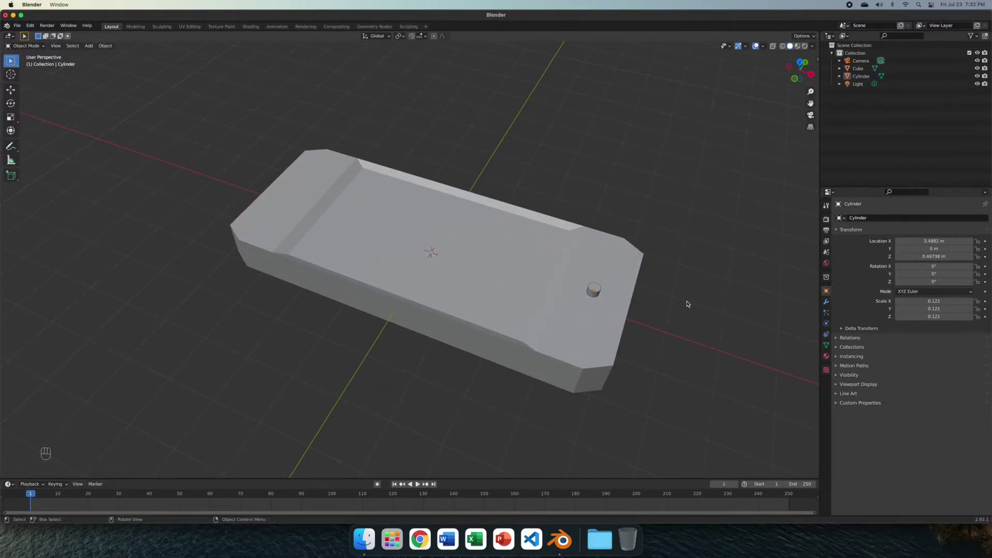
pyautogui.press('KP_7')
pyautogui.scroll(2, 673, 285)
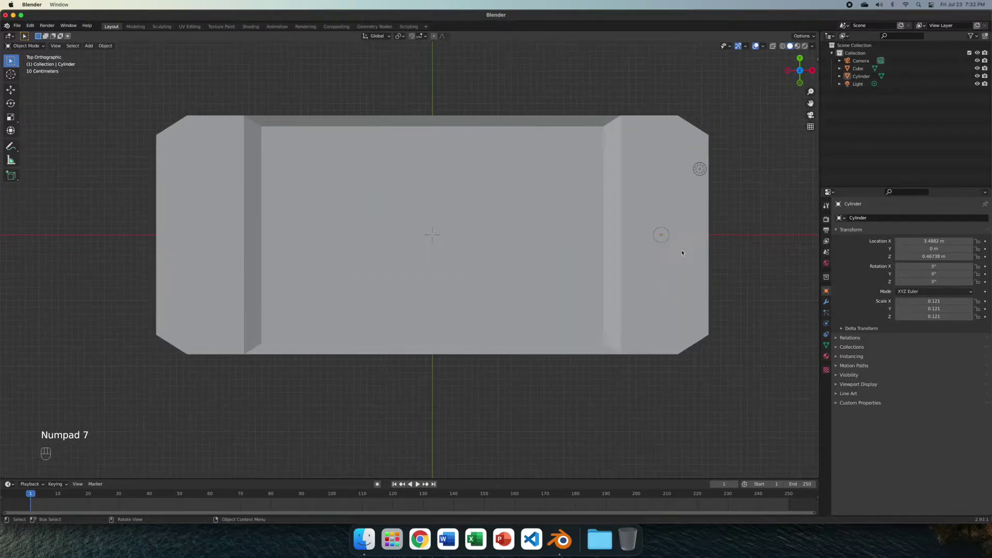
pyautogui.click(664, 236)
pyautogui.press('g')
pyautogui.middleClick(665, 235)
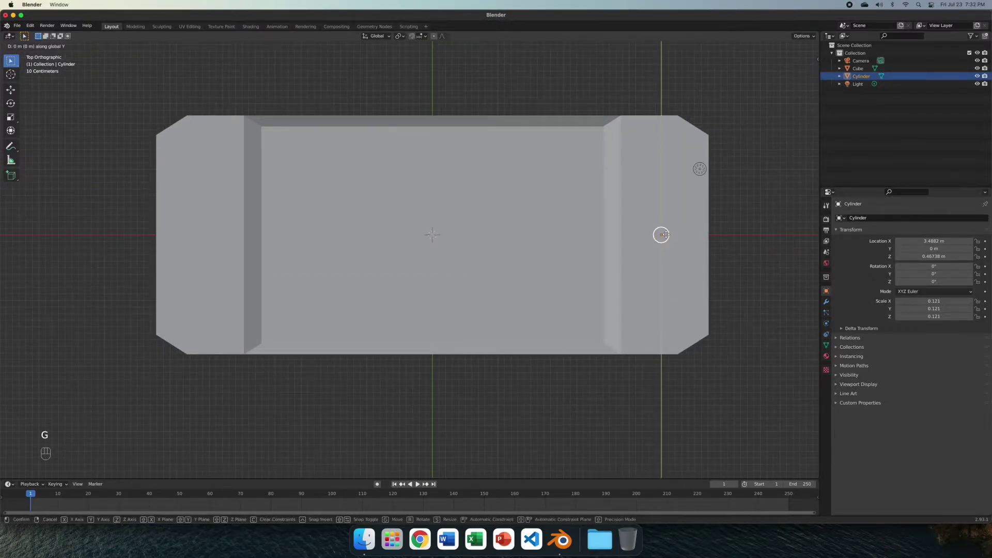
pyautogui.click(663, 165)
pyautogui.moveTo(701, 225); pyautogui.dragTo(713, 184, button='middle')
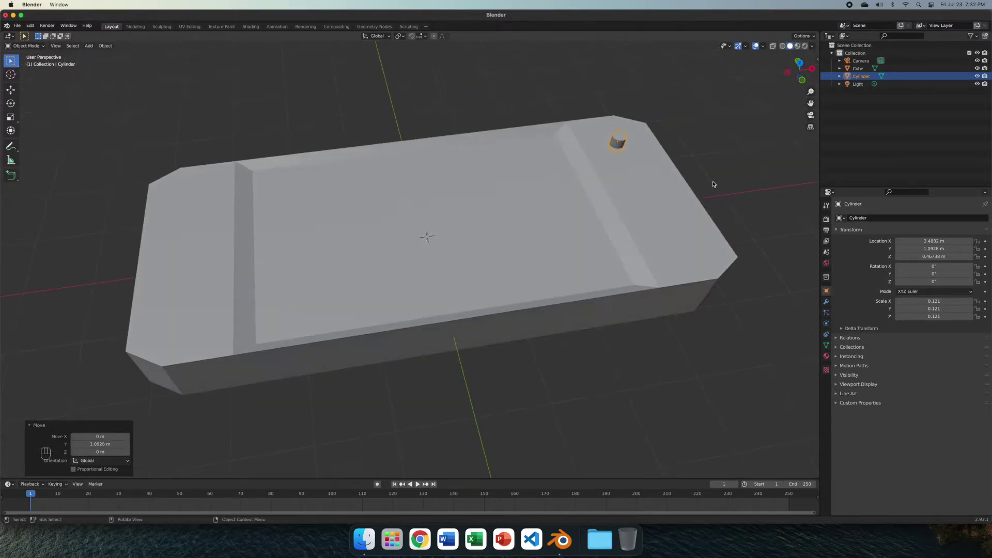
# Step: Flatten the small cylinder along Z to about 0.61 of its height and lower it about 0.04 m onto the slab
pyautogui.scroll(-2, 713, 184)
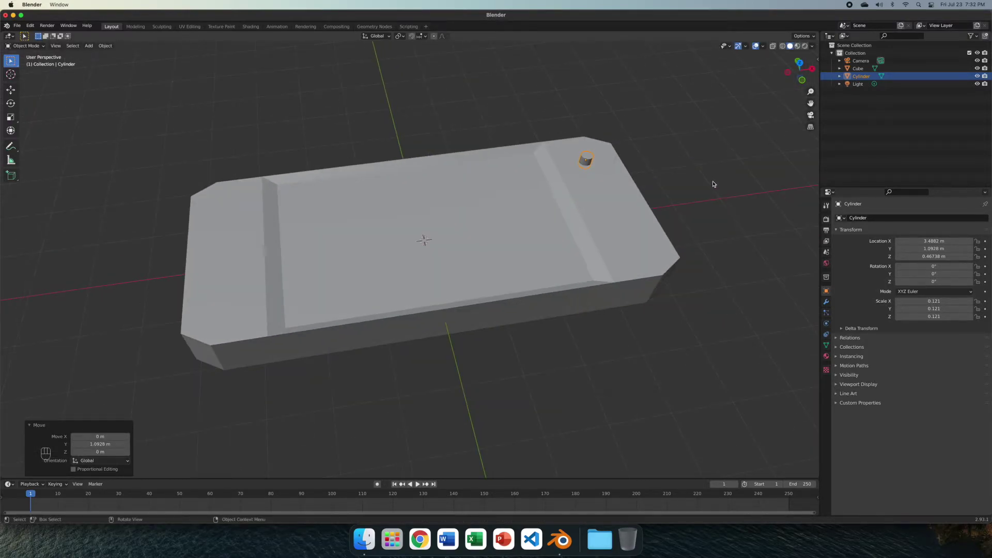
pyautogui.press('s')
pyautogui.press('z')
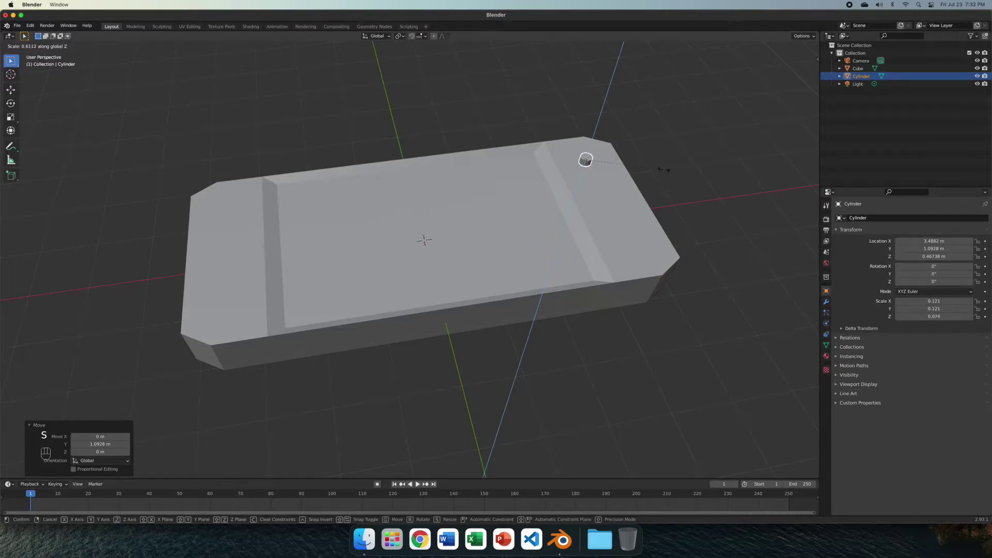
pyautogui.click(664, 169)
pyautogui.press('g')
pyautogui.press('z')
pyautogui.click(665, 171)
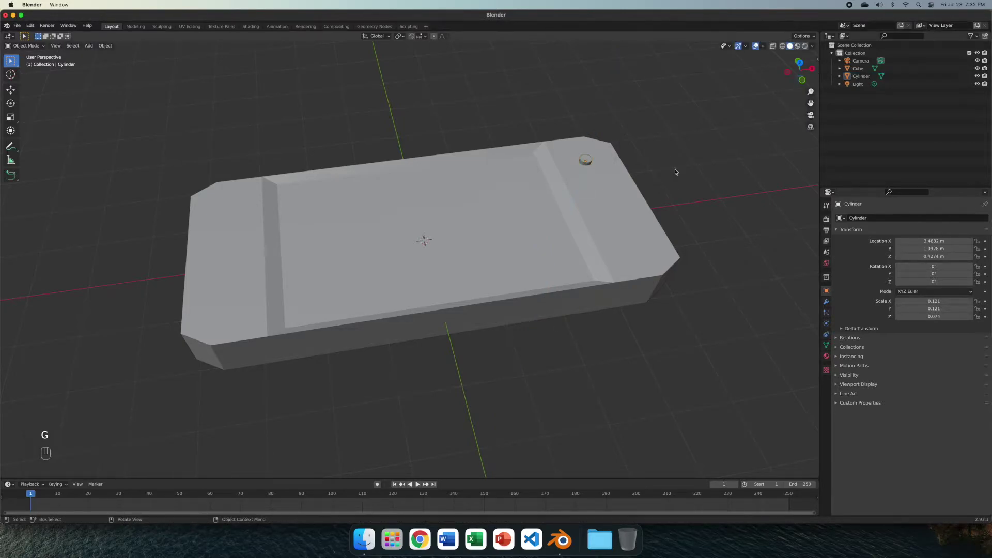
pyautogui.click(674, 171)
# Step: Duplicate the flattened cylinder three times, arranging the four round buttons in a diamond on the slab's end section
pyautogui.press('KP_7')
pyautogui.click(618, 182)
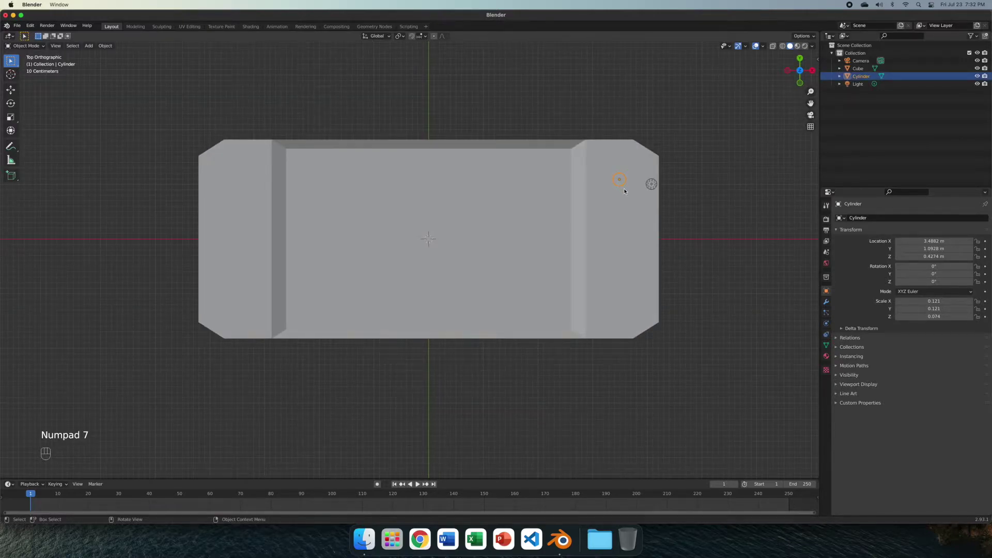
pyautogui.press('shift')
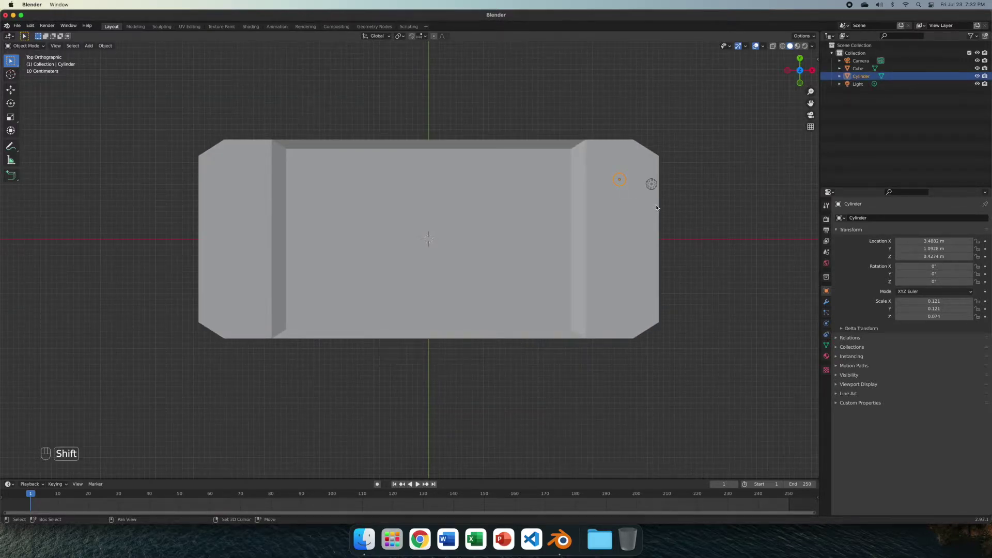
pyautogui.hotkey('shift', 'd')
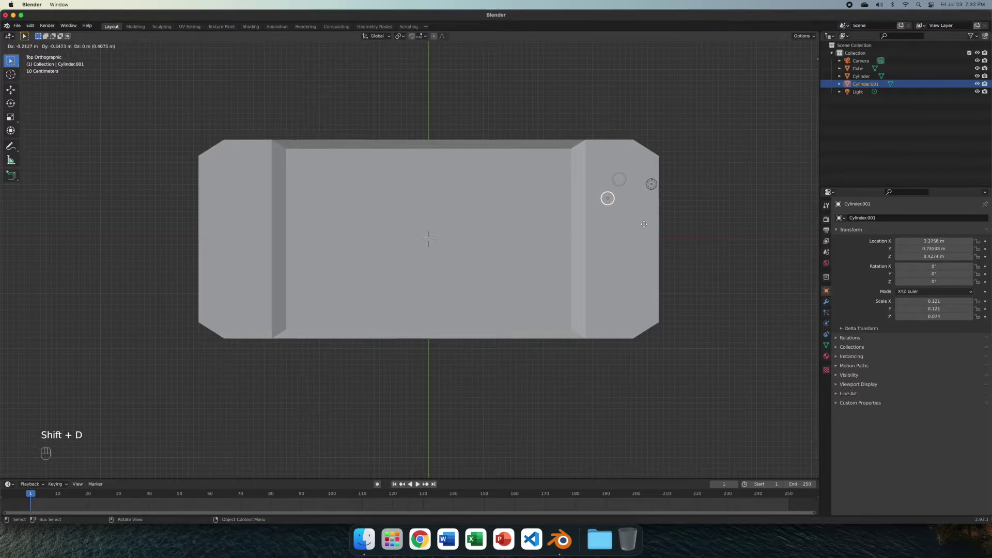
pyautogui.click(643, 226)
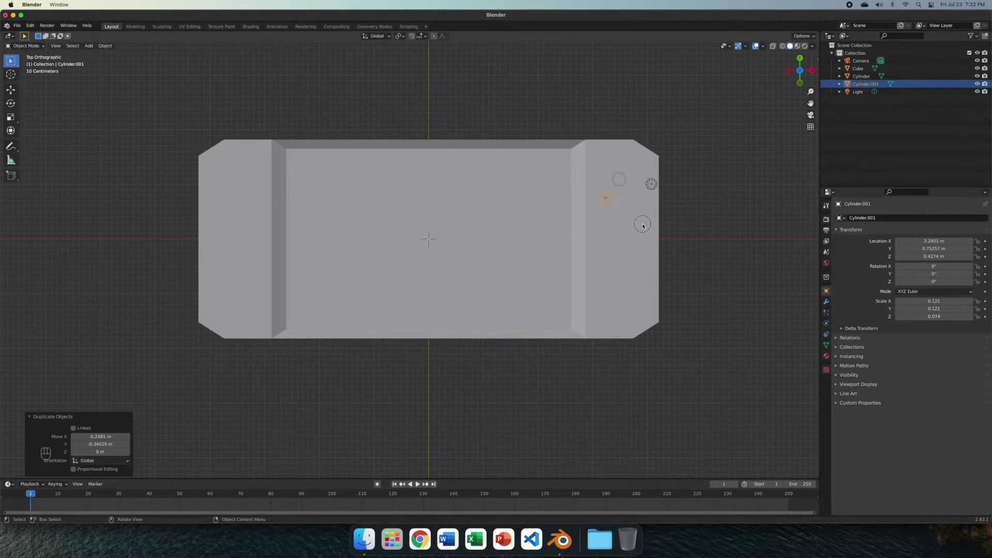
pyautogui.hotkey('shift', 'd')
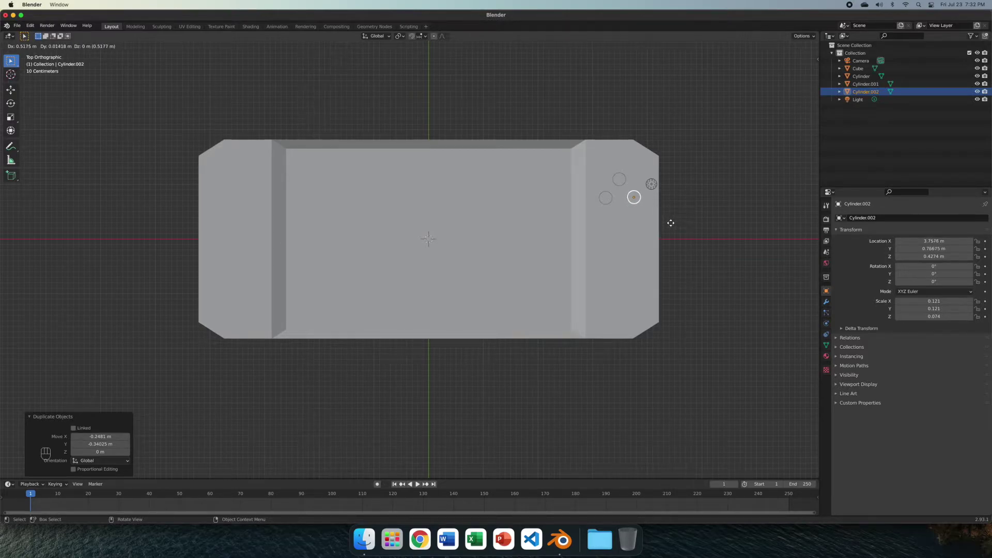
pyautogui.click(670, 223)
pyautogui.hotkey('shift', 'd')
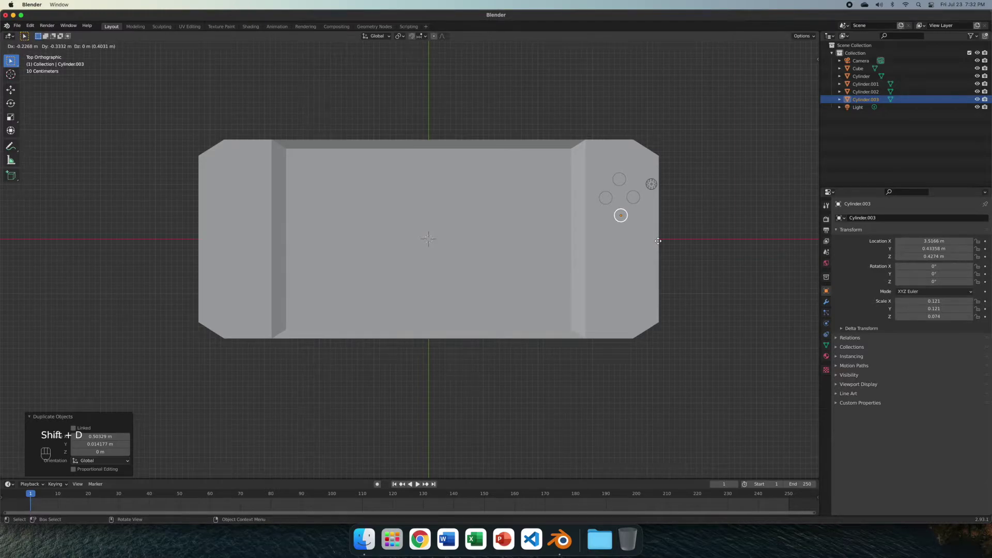
pyautogui.click(658, 241)
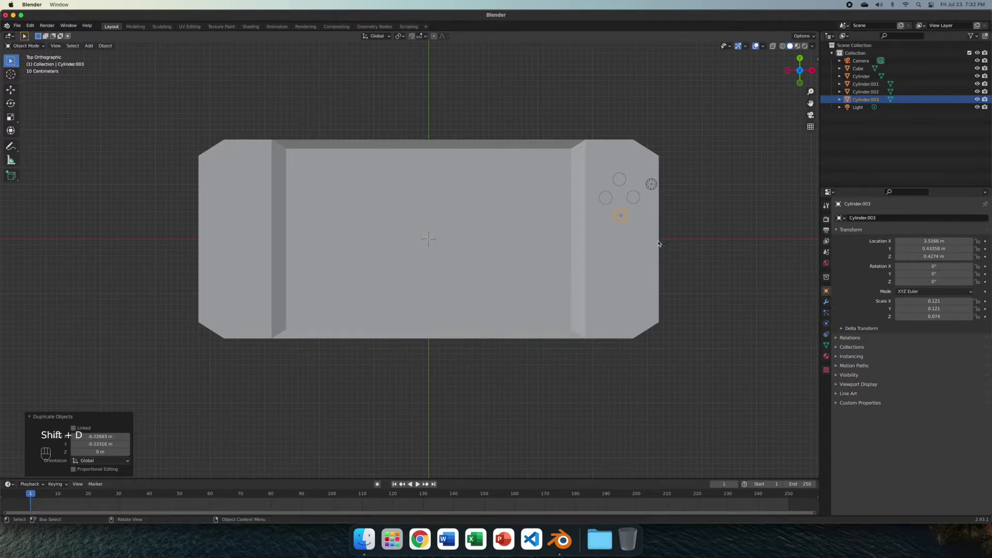
pyautogui.click(732, 251)
# Step: Duplicate the diamond's lowest button in place and scale the copy up uniformly by about 1.715
pyautogui.click(623, 218)
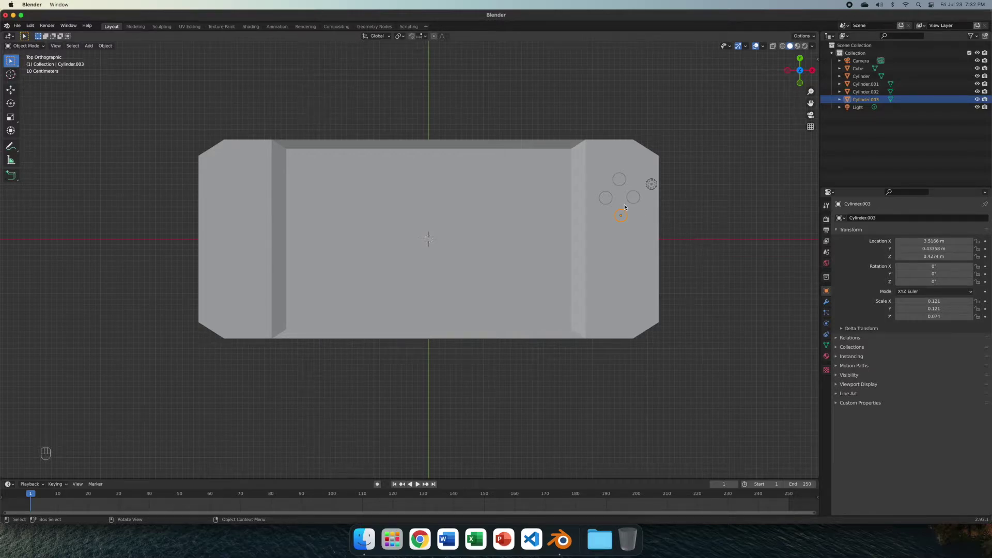
pyautogui.hotkey('shift', 'd')
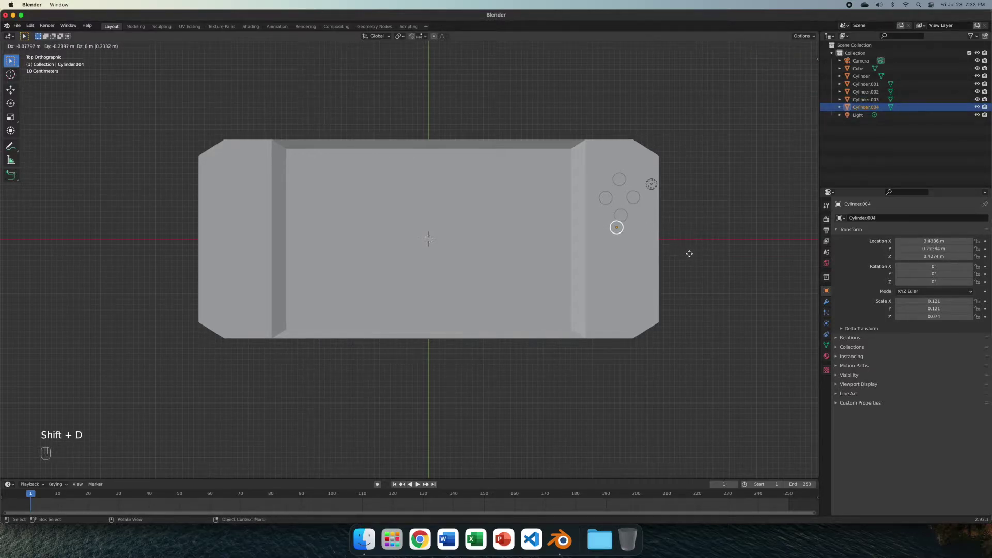
pyautogui.rightClick(688, 253)
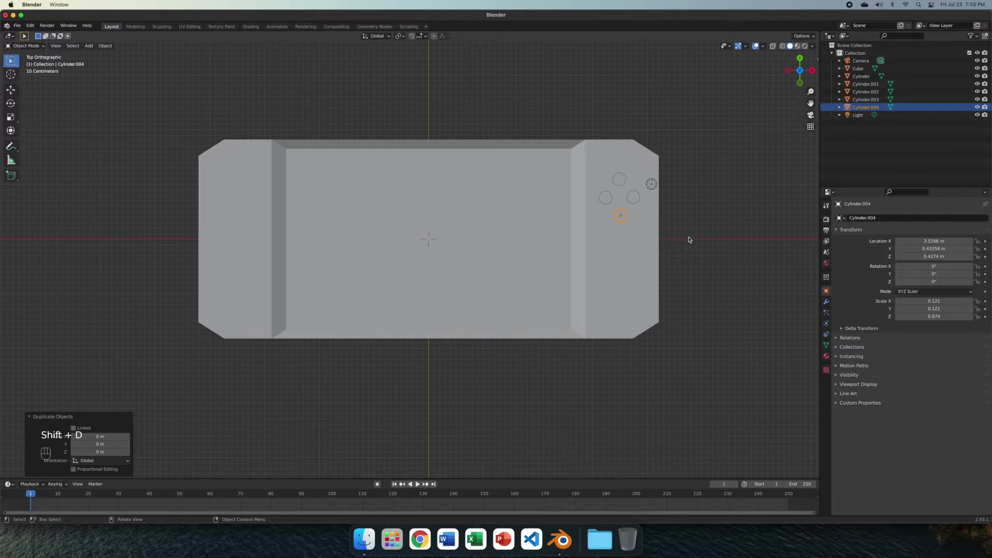
pyautogui.press('s')
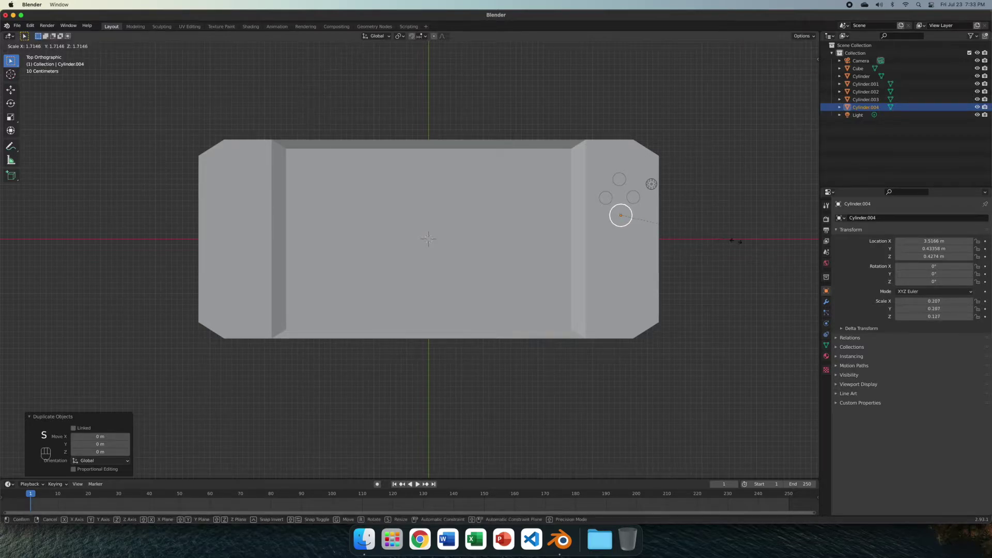
pyautogui.click(734, 241)
# Step: Move the enlarged cylinder about 0.84 m in the negative Y direction, below the button diamond
pyautogui.press('g')
pyautogui.press('y')
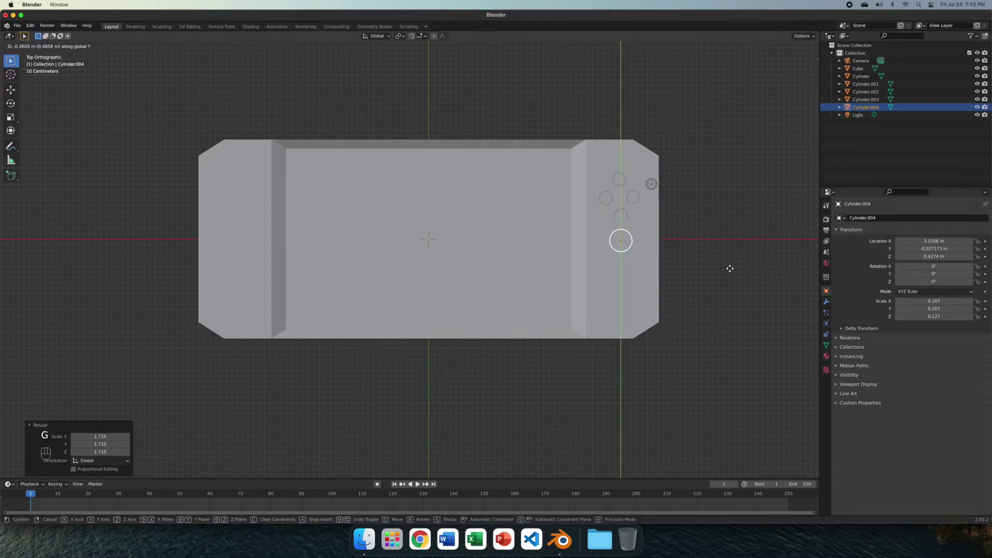
pyautogui.click(728, 285)
# Step: Inset the top face of the enlarged cylinder with a thickness of about 0.242 m in Edit Mode
pyautogui.moveTo(729, 284); pyautogui.dragTo(709, 250, button='middle')
pyautogui.scroll(3, 710, 250)
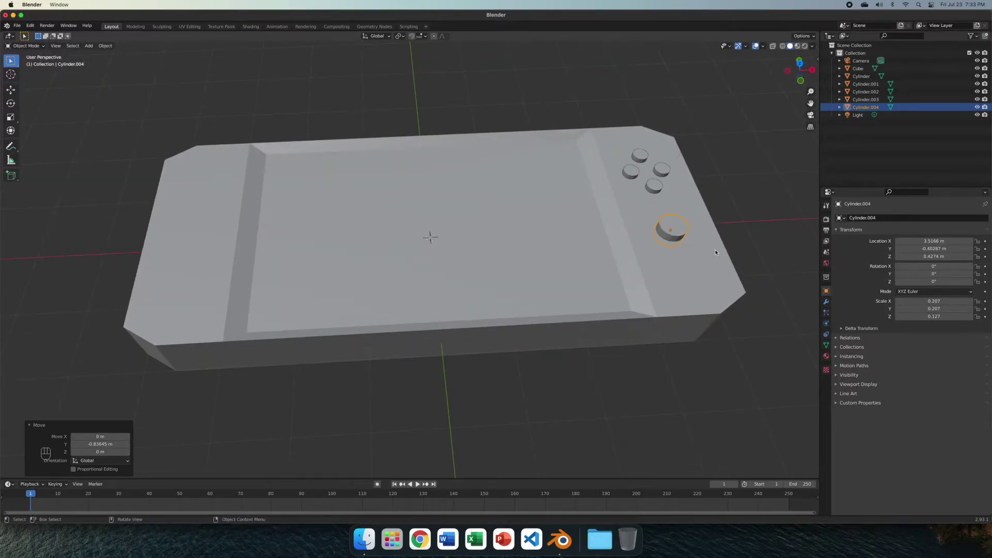
pyautogui.press('Tab')
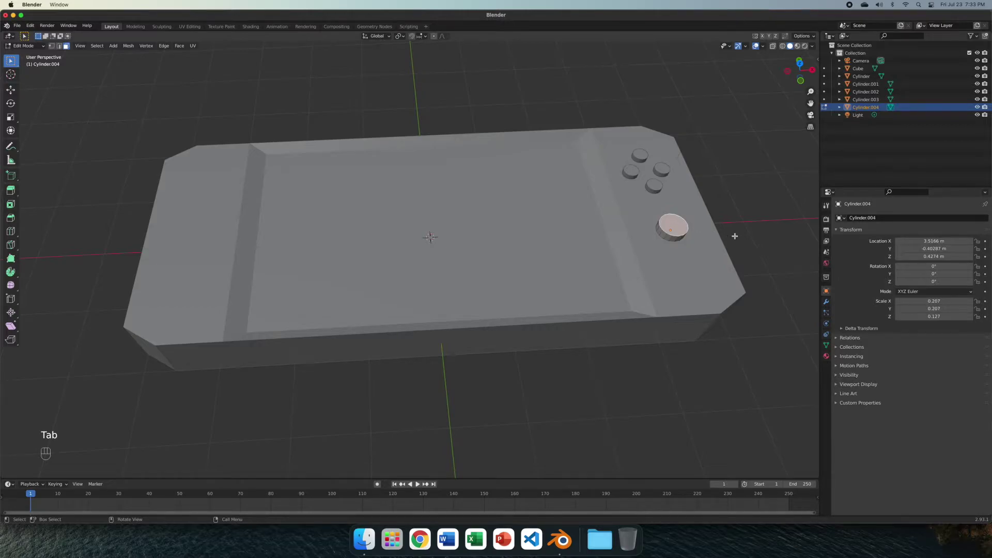
pyautogui.press('Tab')
pyautogui.press('Tab')
pyautogui.press('o')
pyautogui.press('o')
pyautogui.press('i')
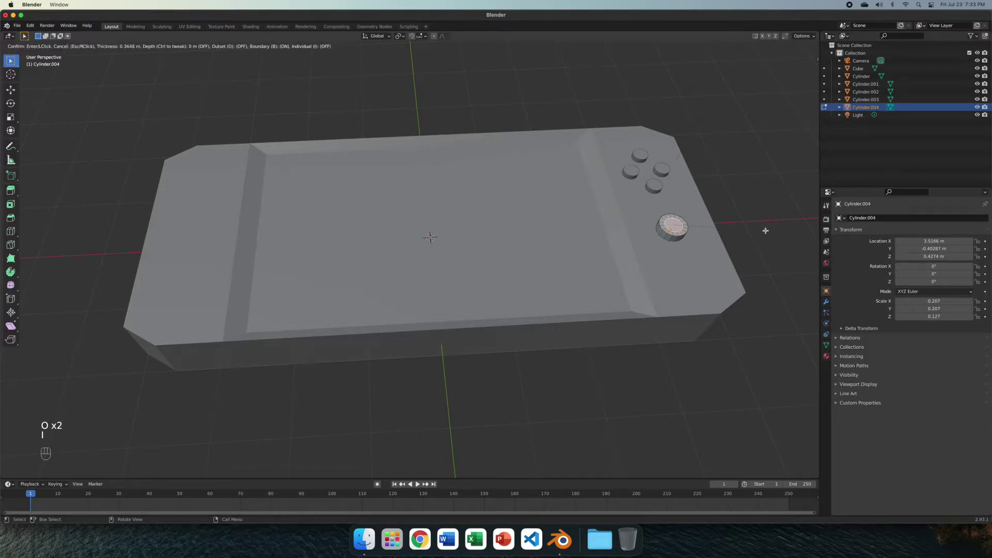
pyautogui.click(766, 231)
# Step: Extrude the inset face about 0.10 m upward and scale its end face up by about 1.216
pyautogui.press('e')
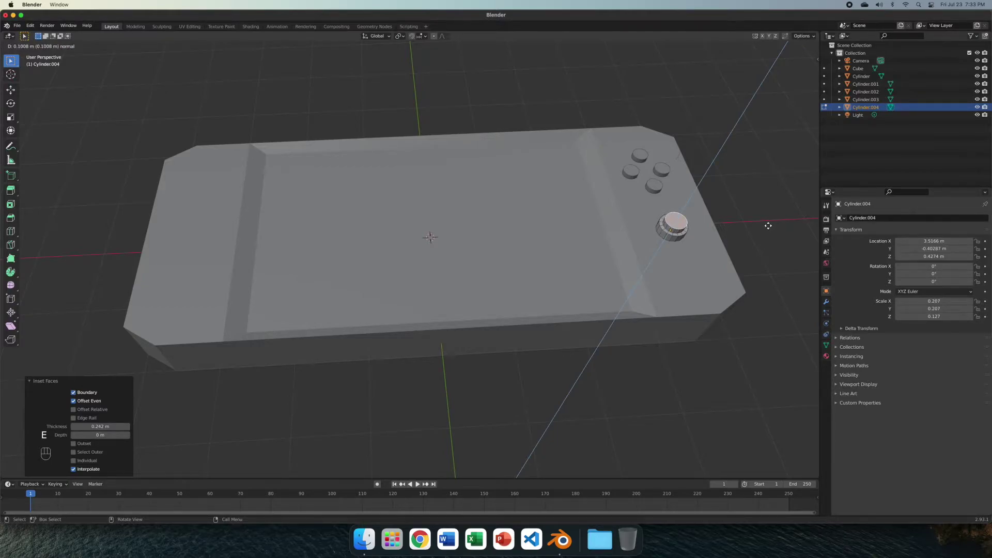
pyautogui.click(765, 227)
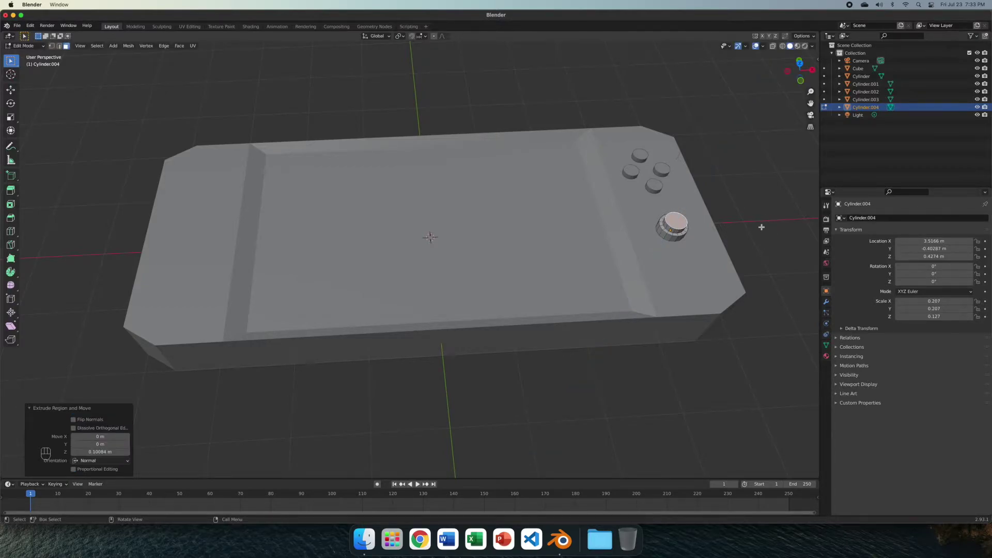
pyautogui.press('s')
pyautogui.click(726, 227)
# Step: Extrude the widened face about 0.13 m upward and scale its end face down to about 0.724
pyautogui.press('e')
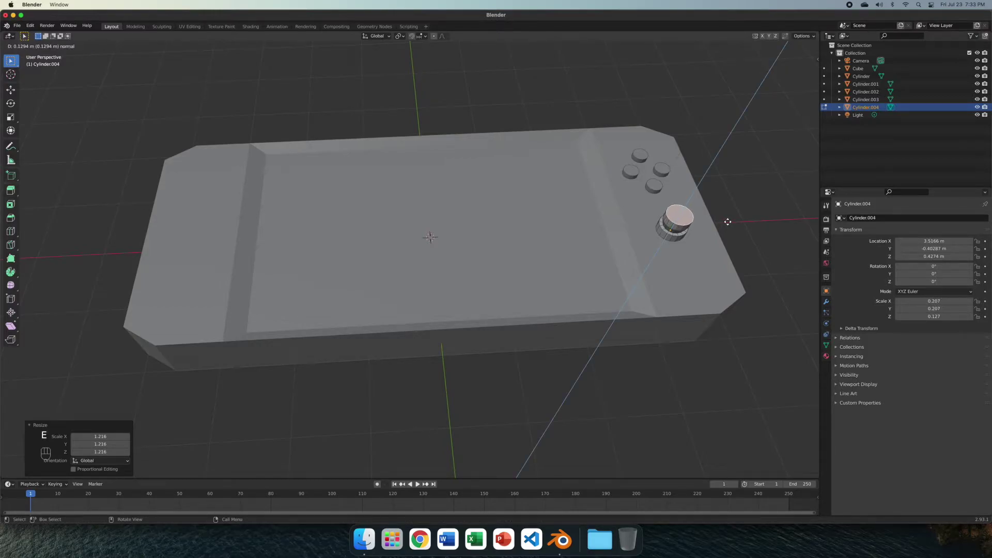
pyautogui.click(728, 223)
pyautogui.press('s')
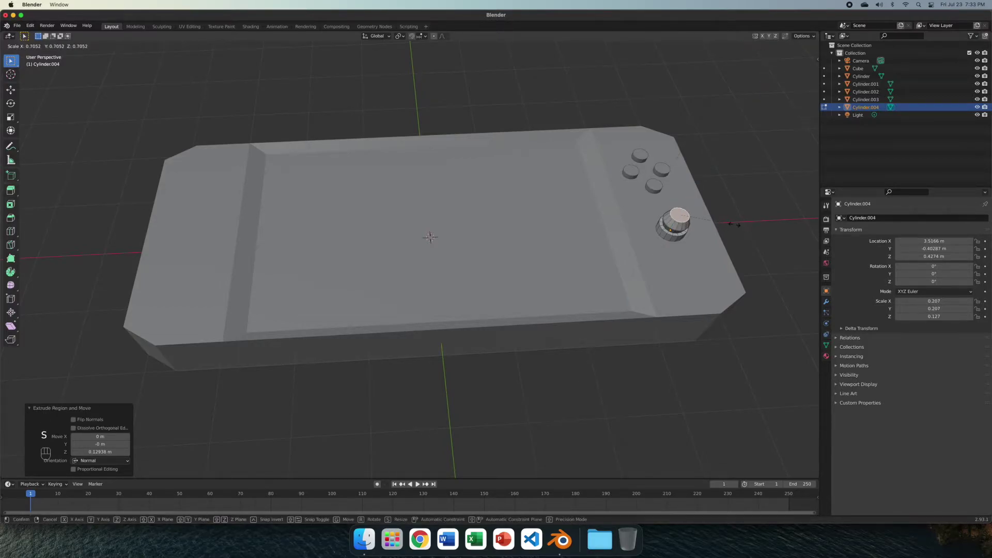
pyautogui.click(736, 224)
# Step: Lower the thumbstick's top face slightly along Z, then return to Object Mode with nothing selected
pyautogui.press('g')
pyautogui.press('z')
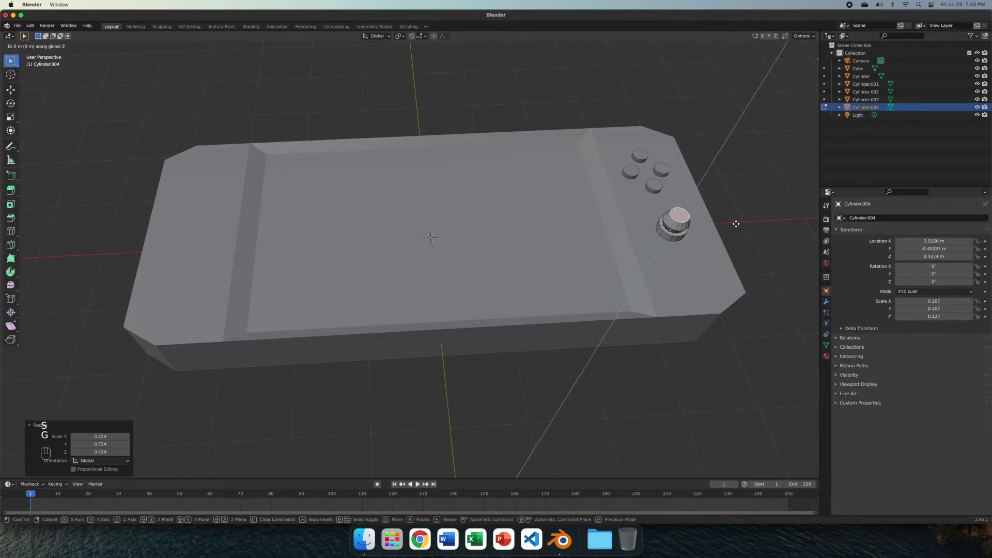
pyautogui.click(736, 225)
pyautogui.press('Tab')
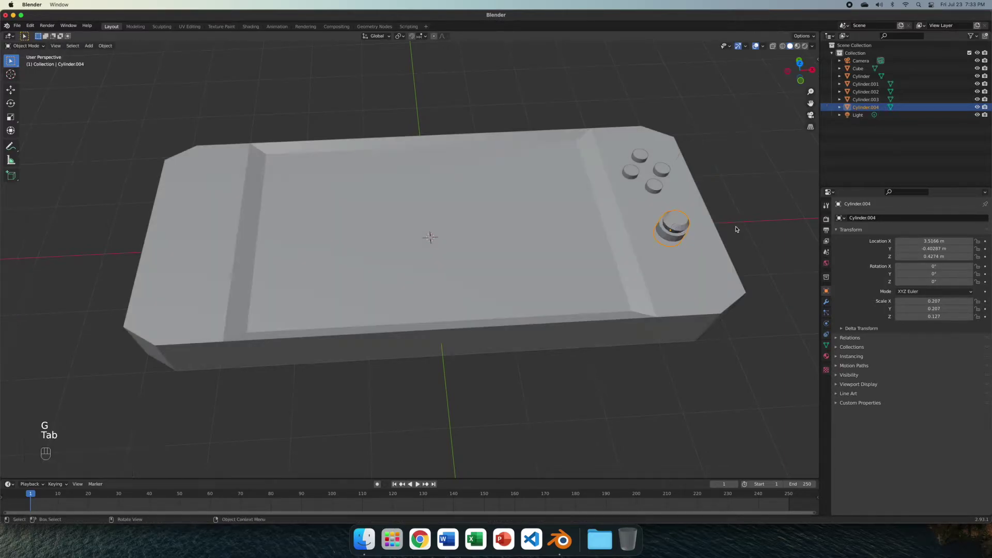
pyautogui.click(779, 224)
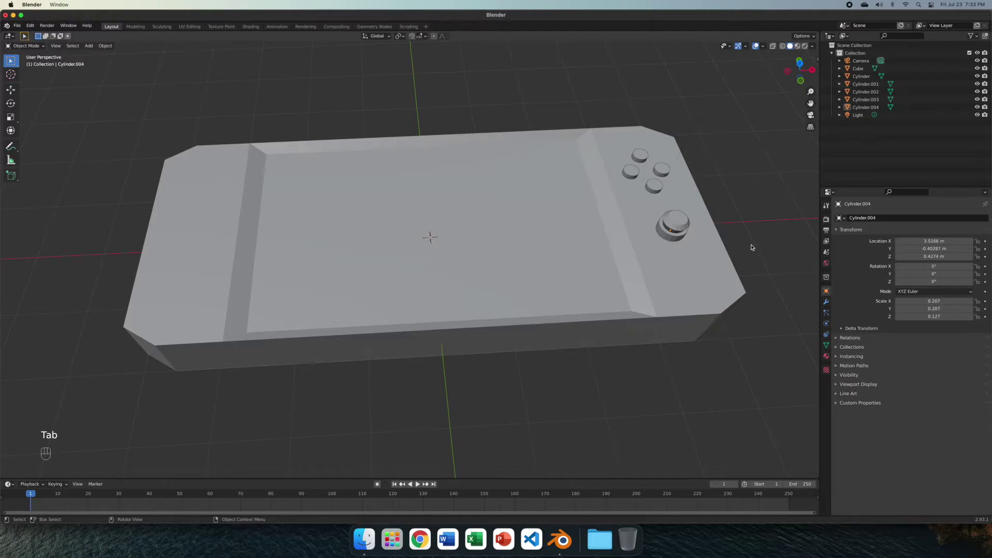
# Step: Duplicate the diamond's lowest button and place the copy below the thumbstick, about 0.31 m toward negative X and 1.60 m toward negative Y
pyautogui.press('KP_7')
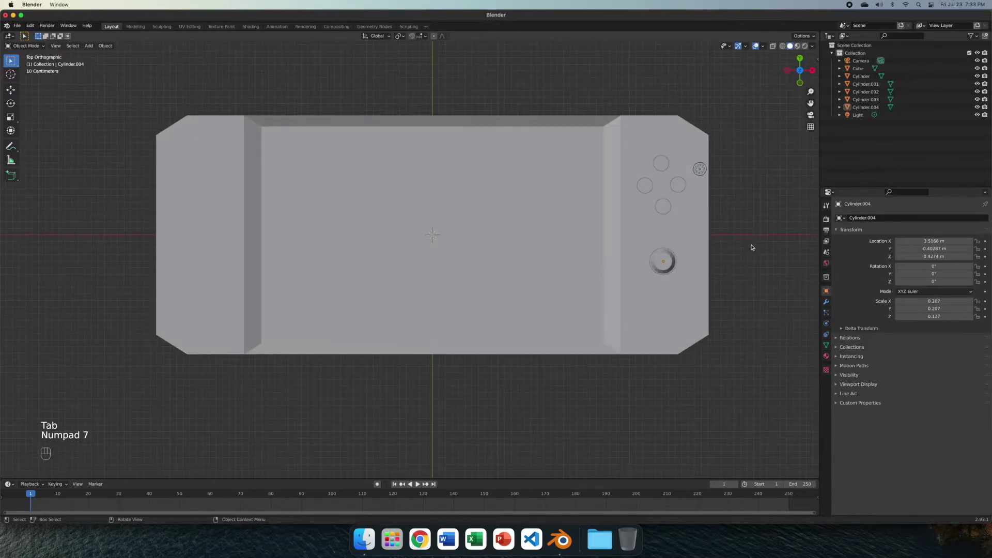
pyautogui.click(668, 208)
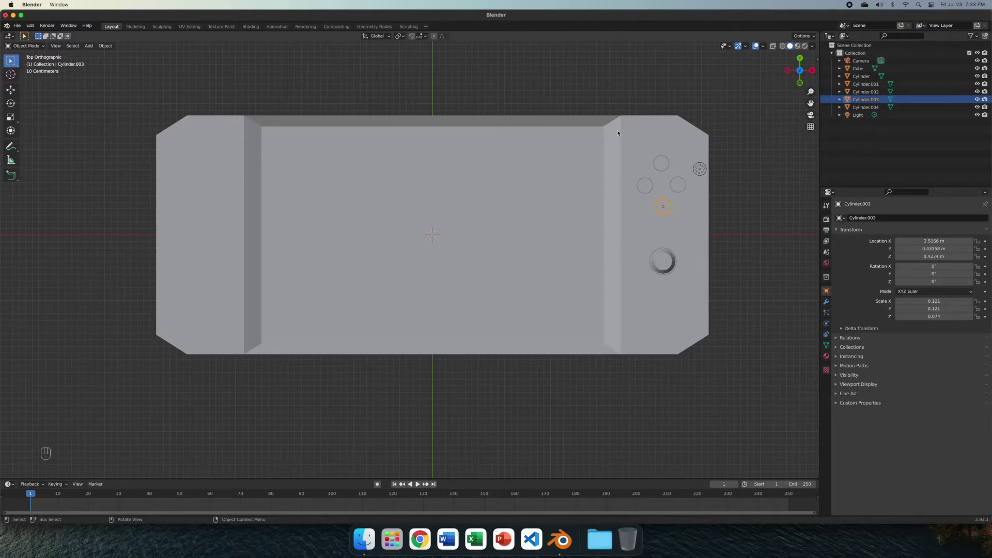
pyautogui.hotkey('shift', 'd')
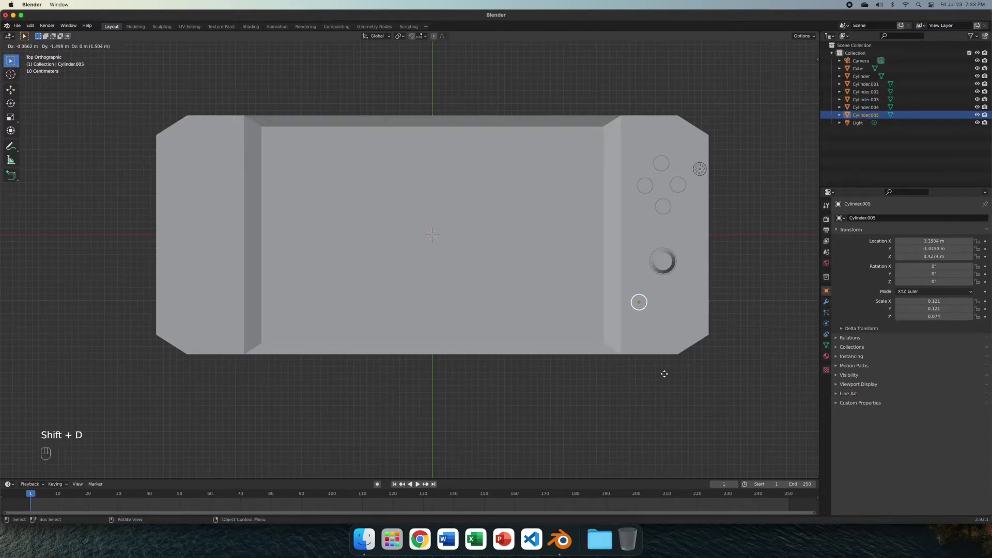
pyautogui.click(667, 382)
pyautogui.moveTo(696, 385); pyautogui.dragTo(727, 371, button='middle')
pyautogui.click(770, 368)
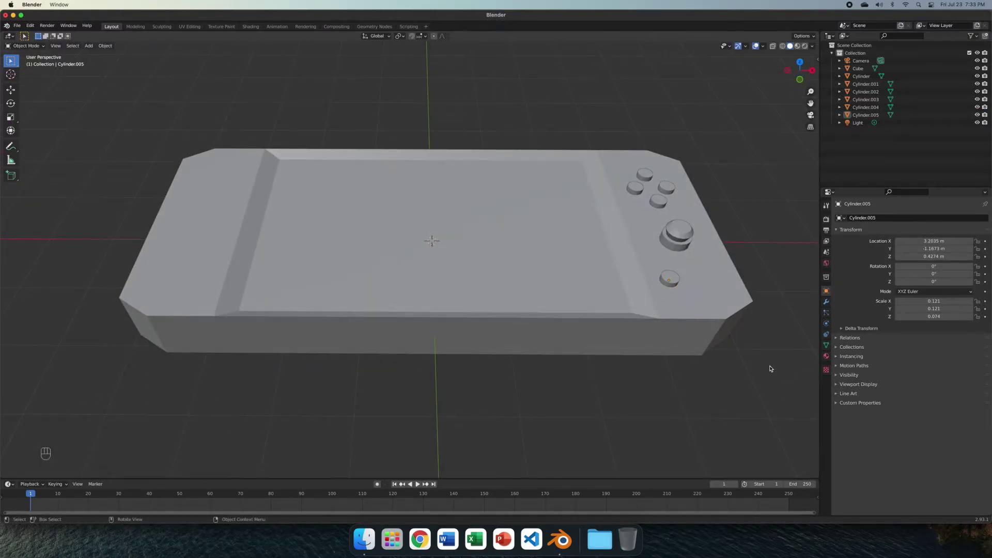
pyautogui.press('KP_7')
pyautogui.click(643, 311)
pyautogui.keyDown('shift'); pyautogui.click(661, 262); pyautogui.keyUp('shift')
pyautogui.keyDown('shift'); pyautogui.click(660, 204); pyautogui.keyUp('shift')
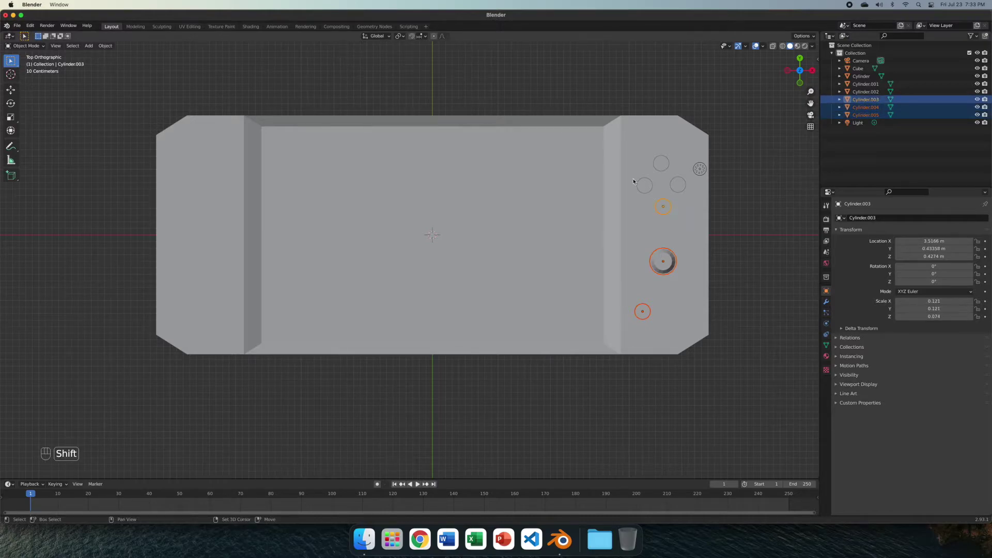
pyautogui.keyDown('shift'); pyautogui.click(644, 185); pyautogui.keyUp('shift')
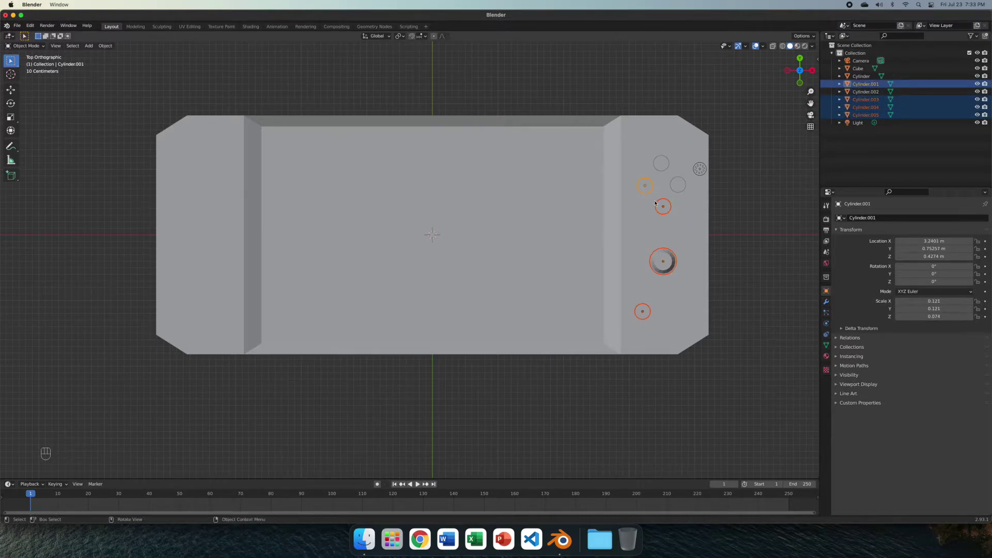
# Step: Duplicate the thumbstick and place the copy on the opposite grip, about 7.14 m toward negative X and 1.24 m toward positive Y
pyautogui.click(672, 265)
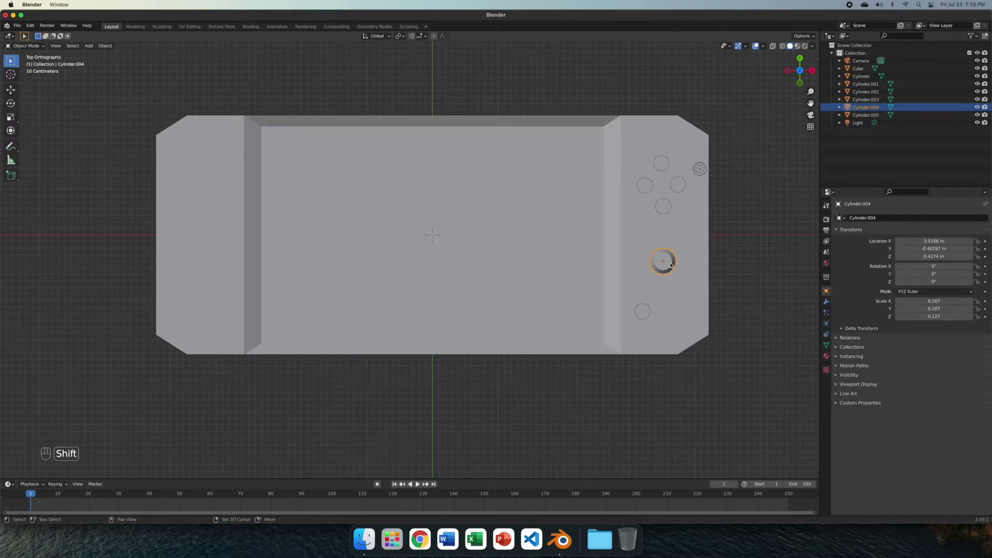
pyautogui.hotkey('shift', 'd')
pyautogui.press('x')
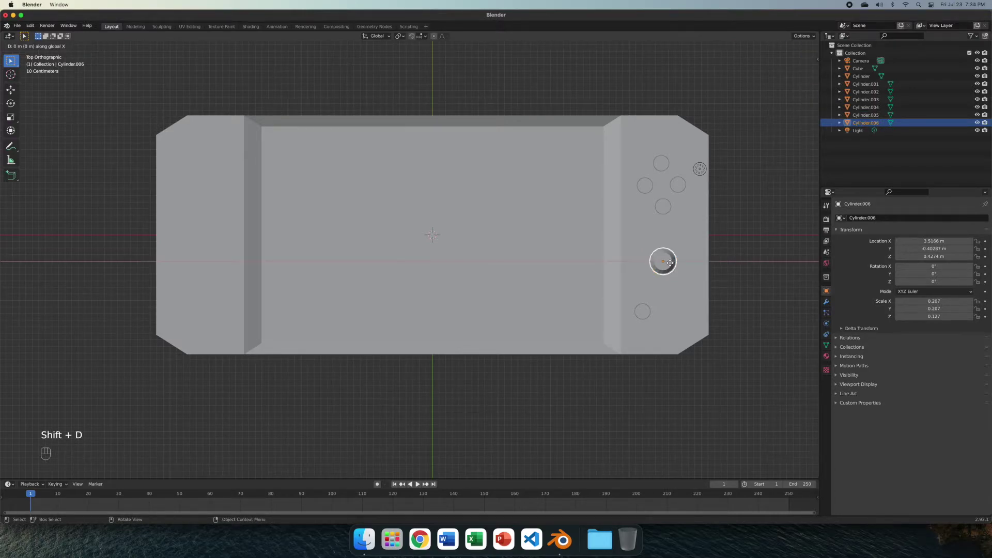
pyautogui.click(201, 259)
pyautogui.press('g')
pyautogui.press('y')
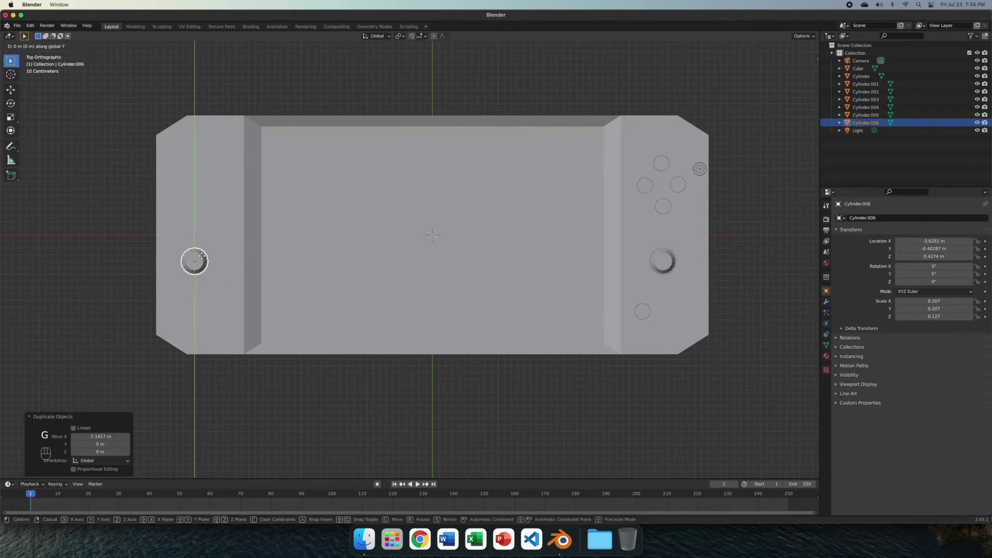
pyautogui.click(210, 174)
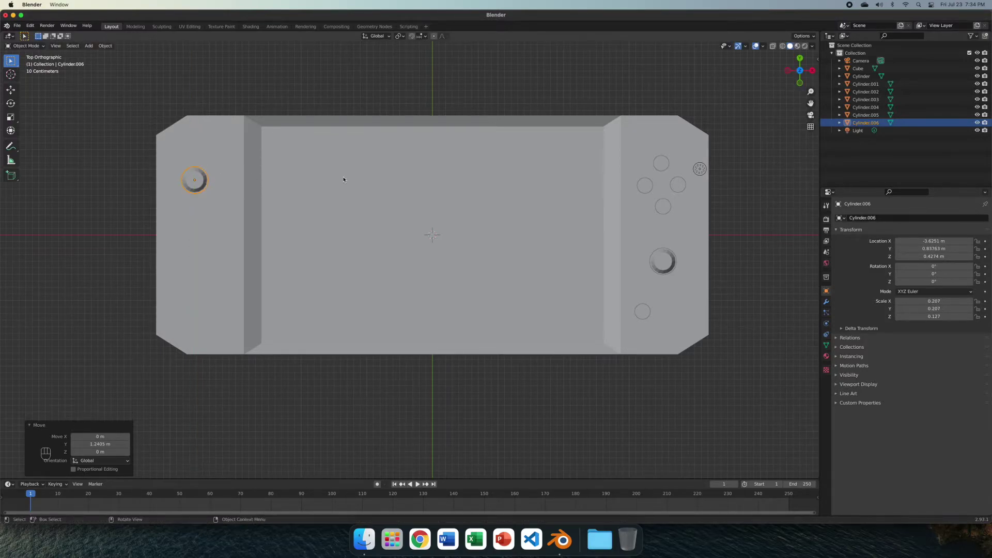
# Step: Duplicate the four diamond buttons and place the copies below the new thumbstick, about 7.12 m toward negative X and 0.81 m toward negative Y
pyautogui.click(662, 206)
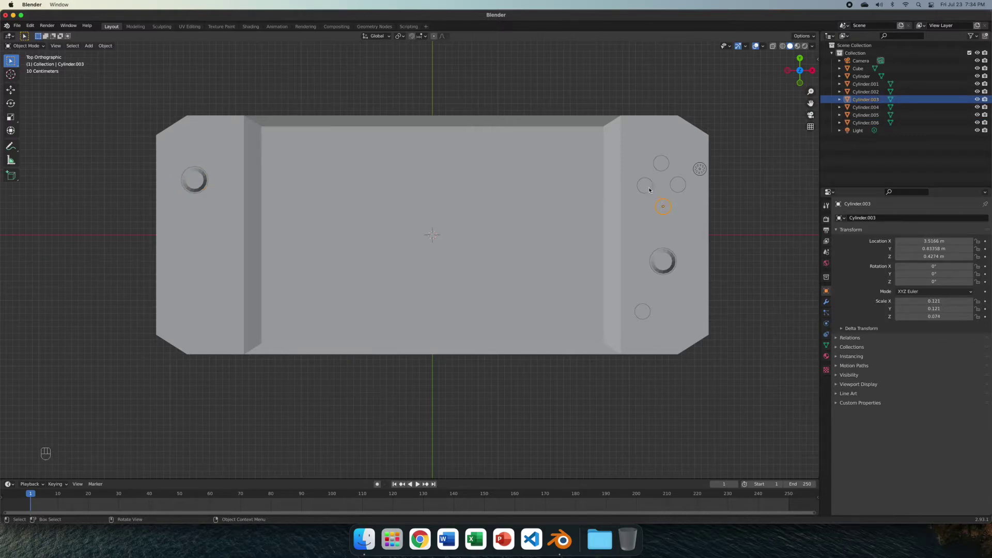
pyautogui.keyDown('shift'); pyautogui.click(646, 186); pyautogui.keyUp('shift')
pyautogui.keyDown('shift'); pyautogui.click(660, 166); pyautogui.keyUp('shift')
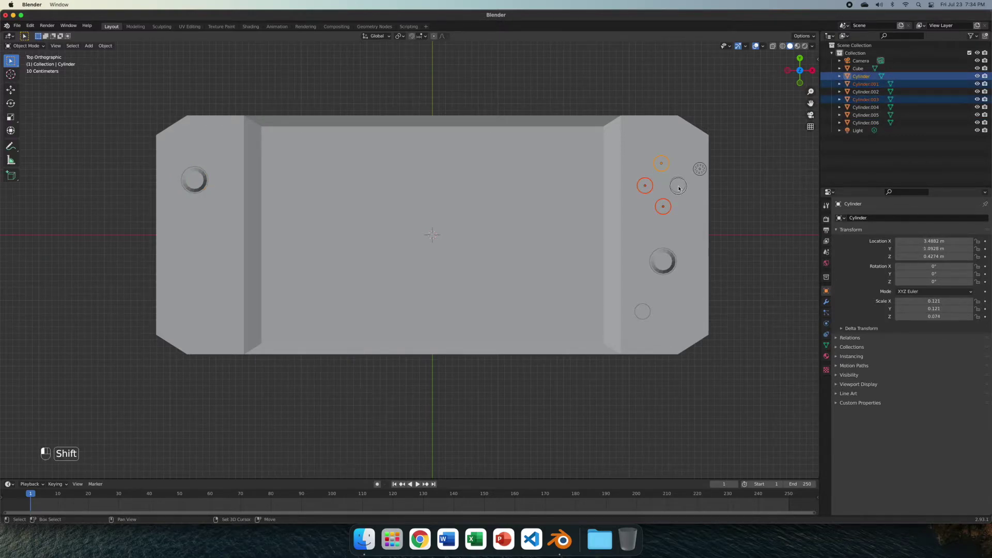
pyautogui.keyDown('shift'); pyautogui.click(678, 185); pyautogui.keyUp('shift')
pyautogui.hotkey('shift', 'd')
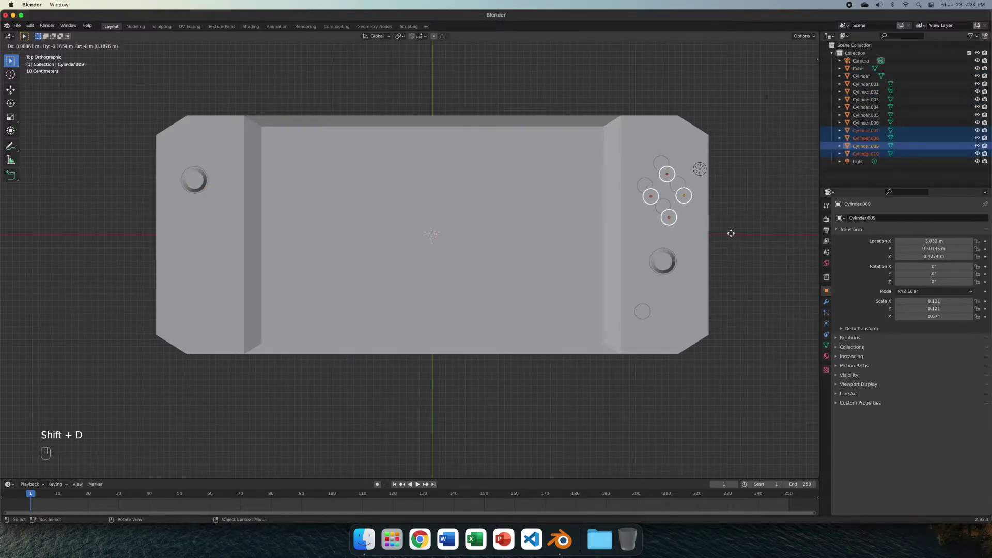
pyautogui.press('x')
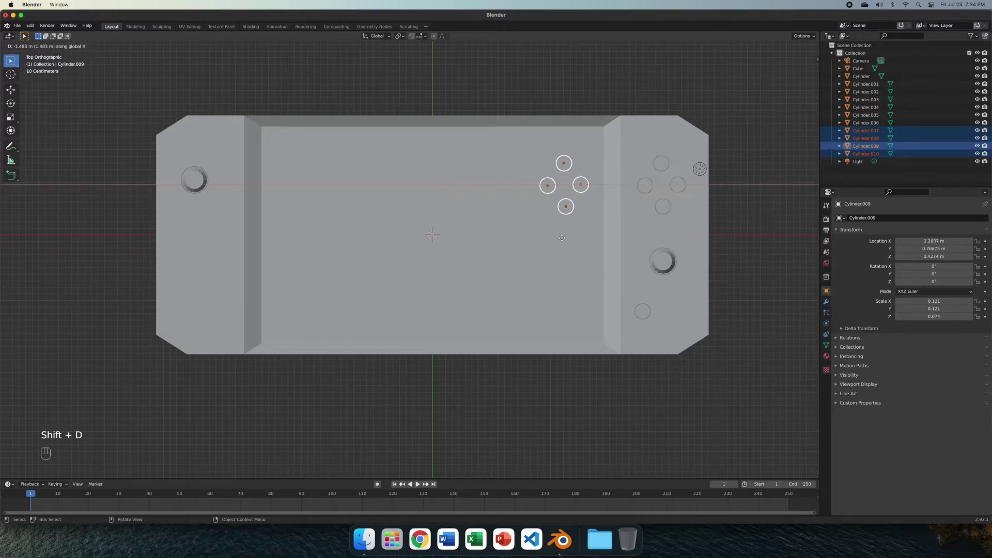
pyautogui.click(258, 242)
pyautogui.press('g')
pyautogui.press('y')
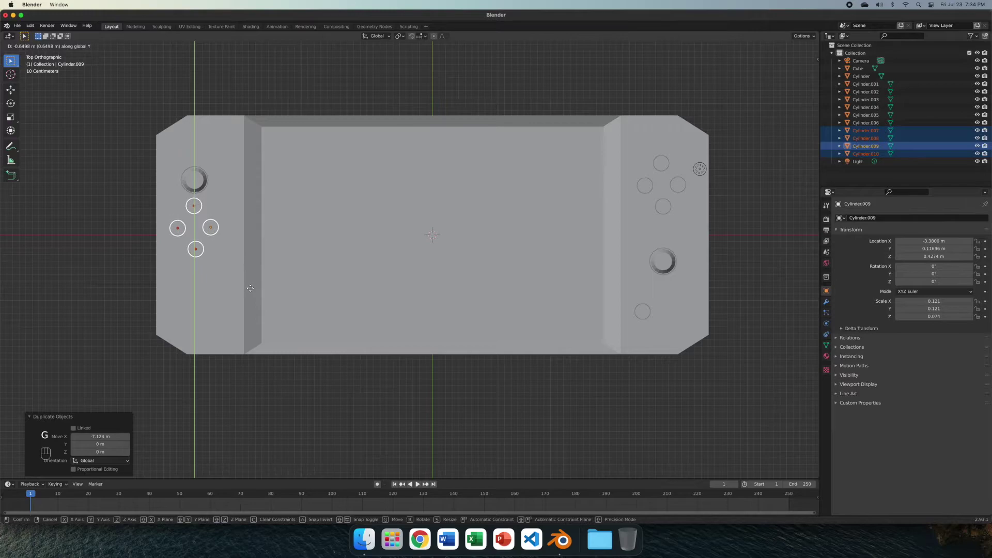
pyautogui.click(249, 299)
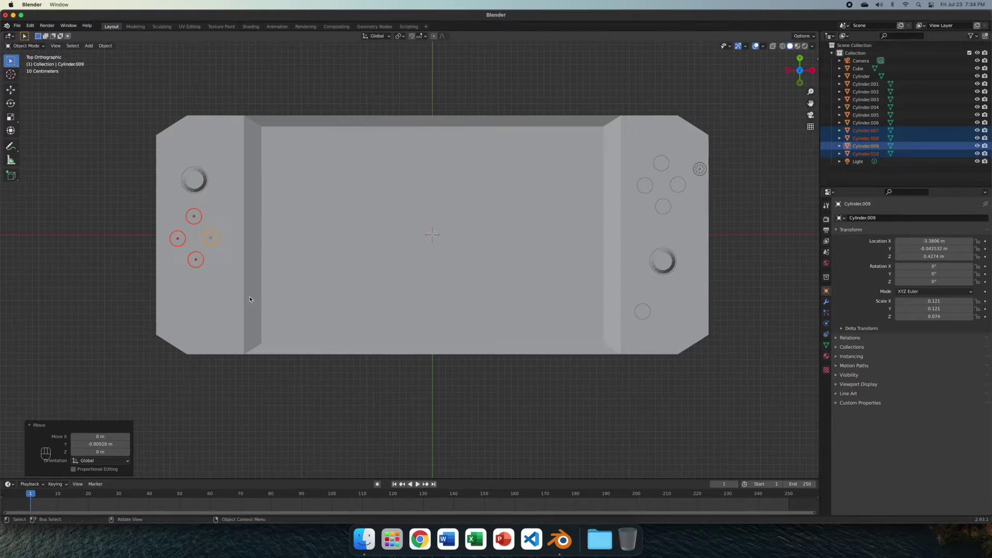
# Step: Duplicate the single button below the original thumbstick about 6.42 m toward negative X, leaving nothing selected
pyautogui.click(639, 314)
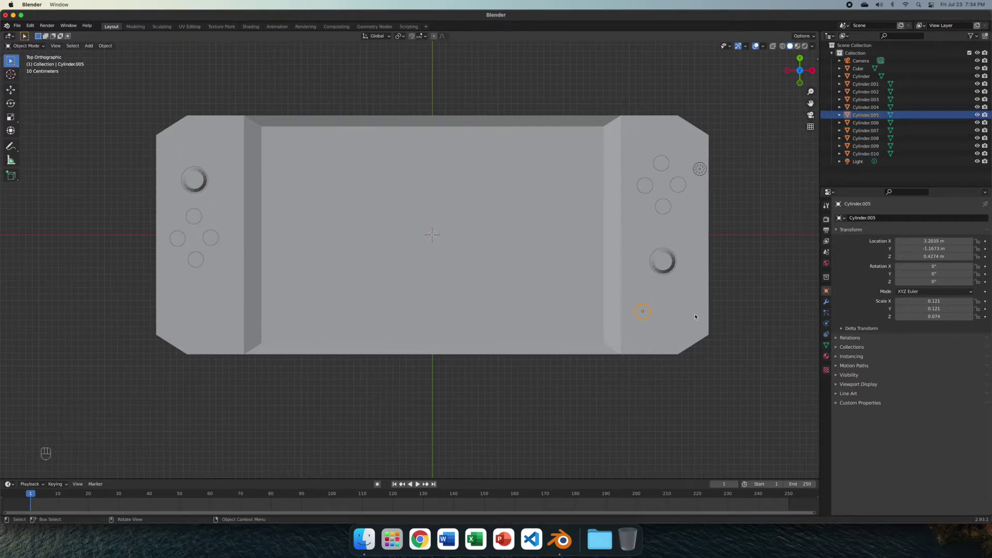
pyautogui.hotkey('shift', 'd')
pyautogui.press('x')
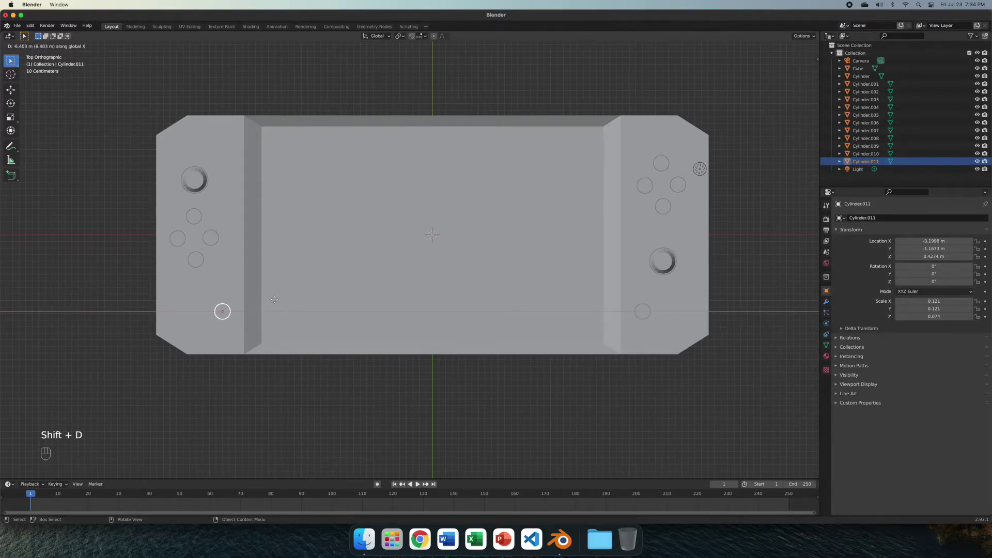
pyautogui.click(273, 299)
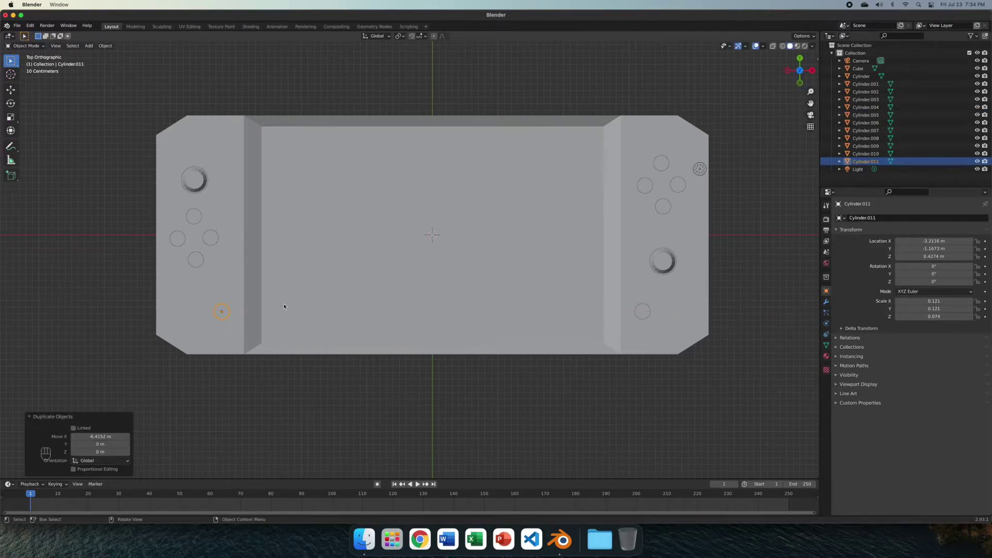
pyautogui.click(476, 405)
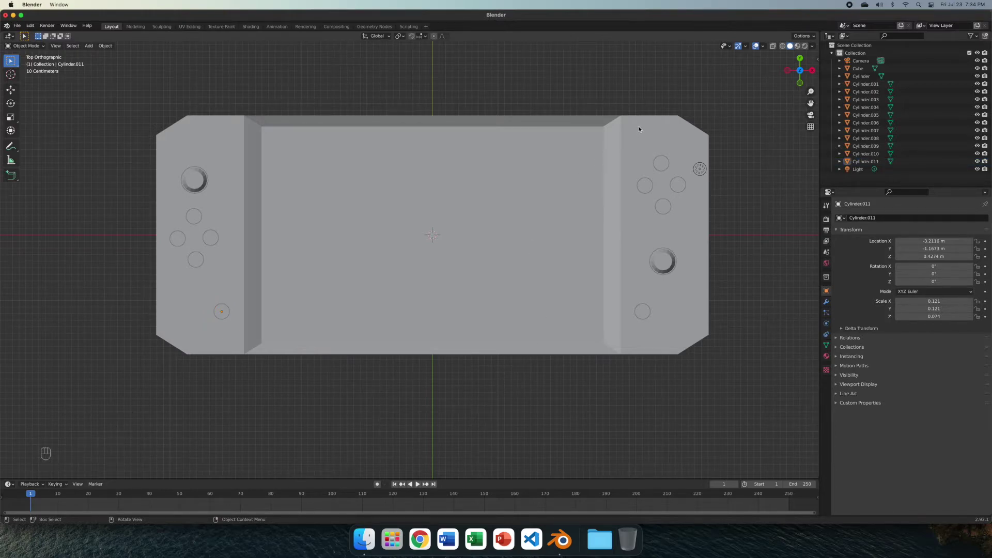
# Step: Add a cube, scale it uniformly to about 0.122, and stretch it along X to a scale of about 0.212
pyautogui.press('shift')
pyautogui.hotkey('shift', 'a')
pyautogui.moveTo(577, 203)
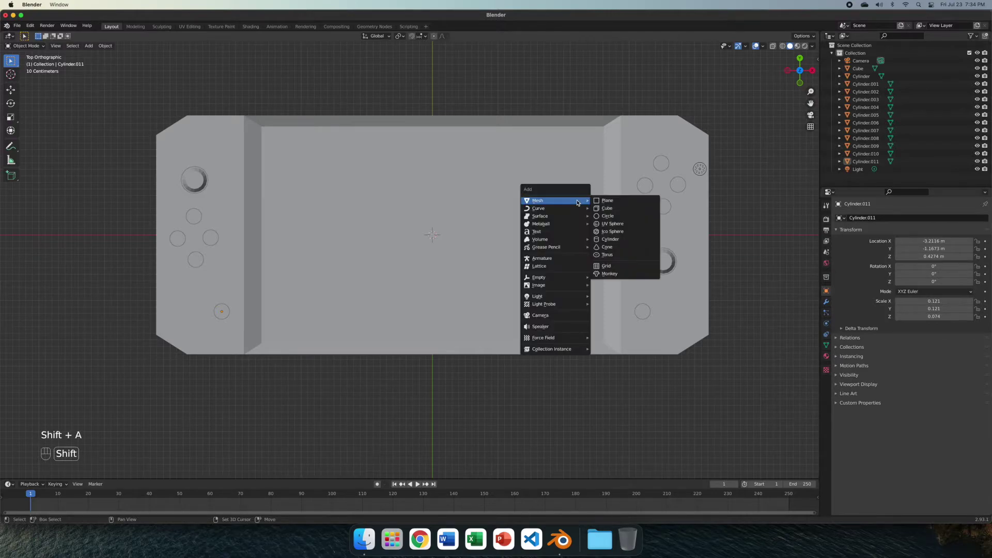
pyautogui.click(596, 208)
pyautogui.moveTo(596, 208); pyautogui.dragTo(722, 257, button='middle')
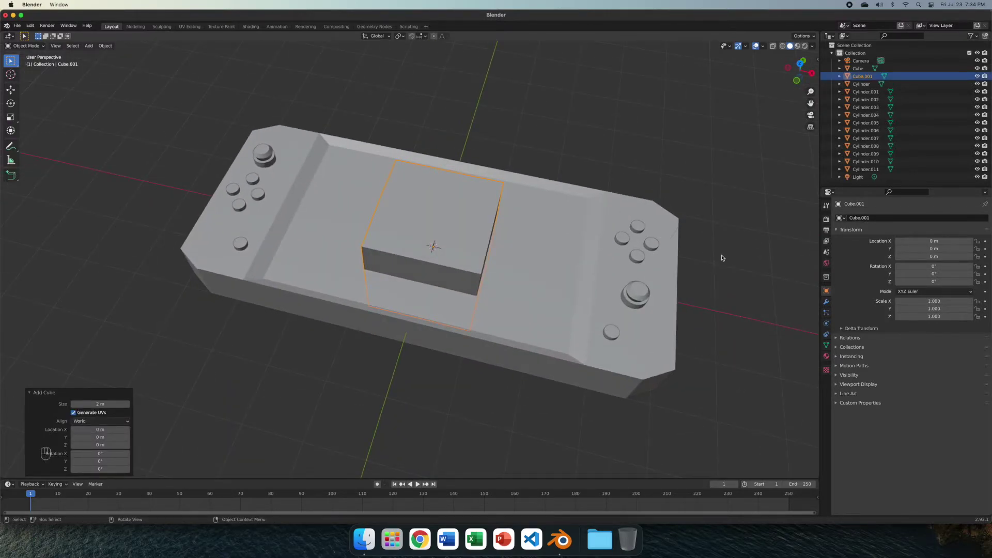
pyautogui.press('s')
pyautogui.click(467, 249)
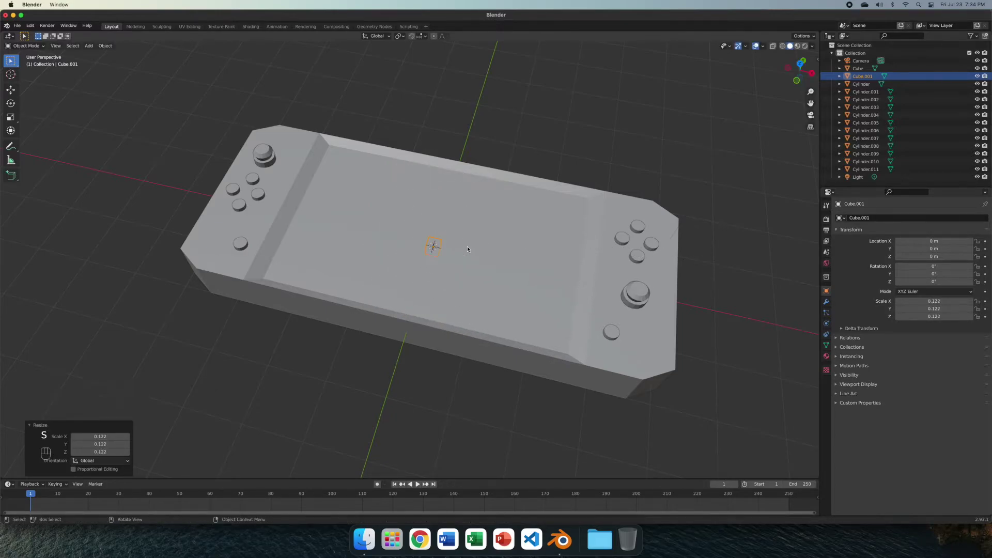
pyautogui.press('s')
pyautogui.press('x')
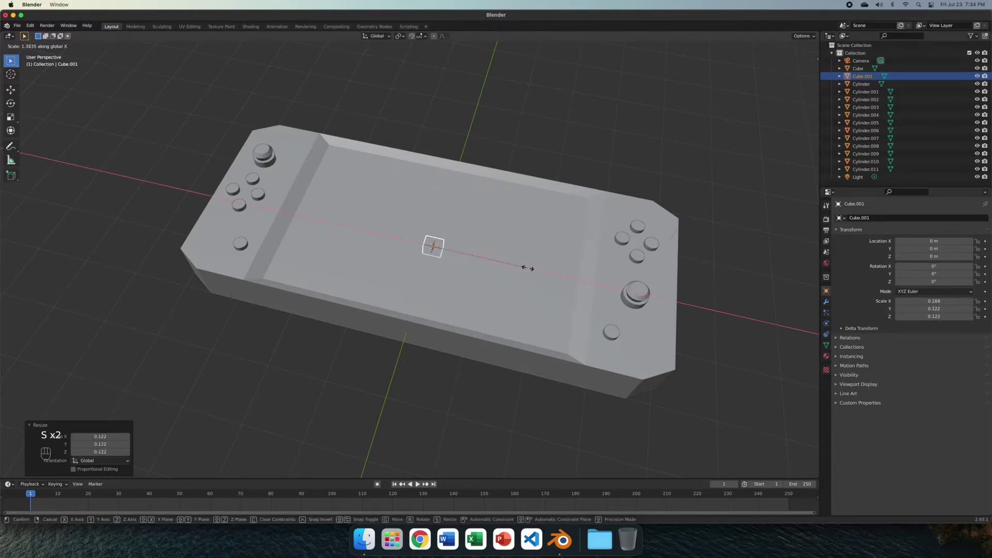
pyautogui.click(552, 274)
# Step: Move the small block to the diamond-button grip's far edge, about 3.32 m along X, 1.84 m along Y and 0.39 m along Z
pyautogui.press('g')
pyautogui.press('y')
pyautogui.press('x')
pyautogui.click(733, 313)
pyautogui.press('g')
pyautogui.press('y')
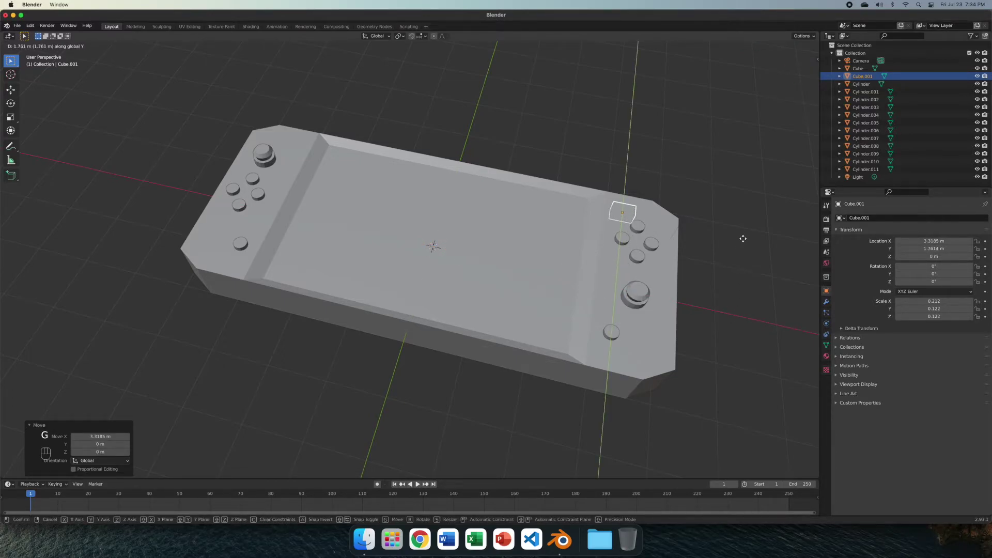
pyautogui.click(744, 240)
pyautogui.press('g')
pyautogui.press('z')
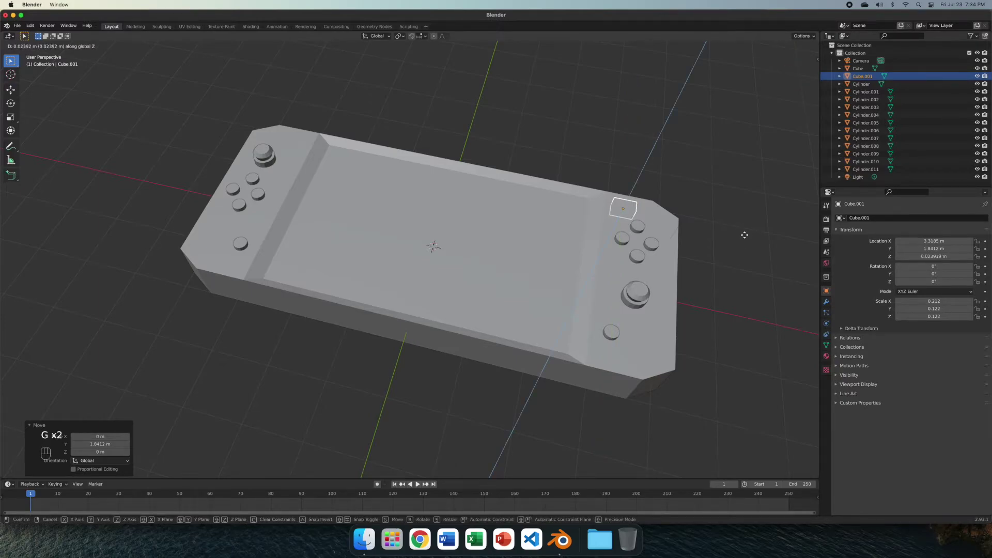
pyautogui.click(748, 223)
# Step: Shift the block onto the grip surface beside the diamond buttons, about 0.29 m toward negative Y and 0.10 m toward negative X
pyautogui.moveTo(748, 223); pyautogui.dragTo(713, 221, button='middle')
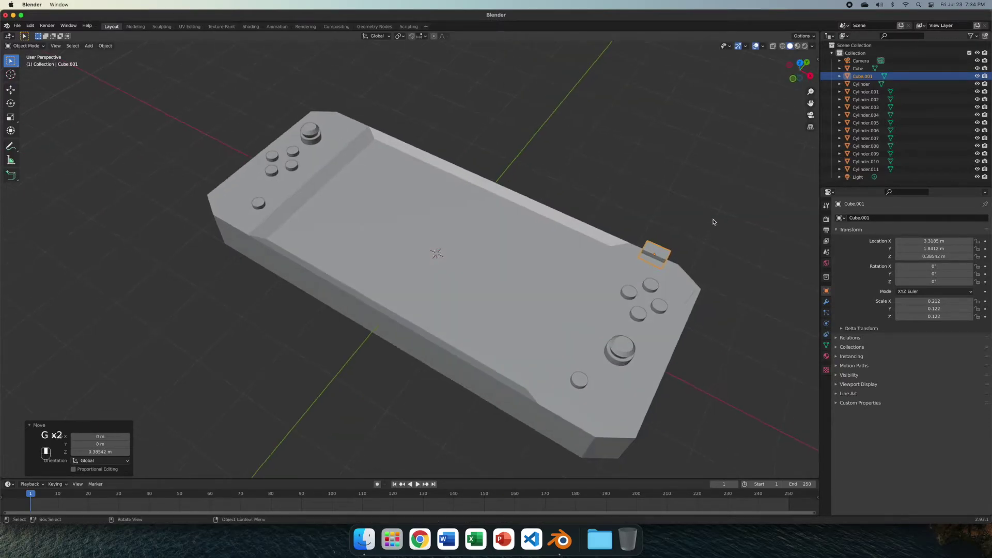
pyautogui.press('g')
pyautogui.press('y')
pyautogui.click(693, 223)
pyautogui.press('g')
pyautogui.press('x')
pyautogui.click(687, 222)
# Step: Flatten the block along Z to a scale of about 0.058, raise it about 0.03 m, and deselect it
pyautogui.press('s')
pyautogui.press('z')
pyautogui.click(691, 279)
pyautogui.press('g')
pyautogui.press('z')
pyautogui.click(690, 279)
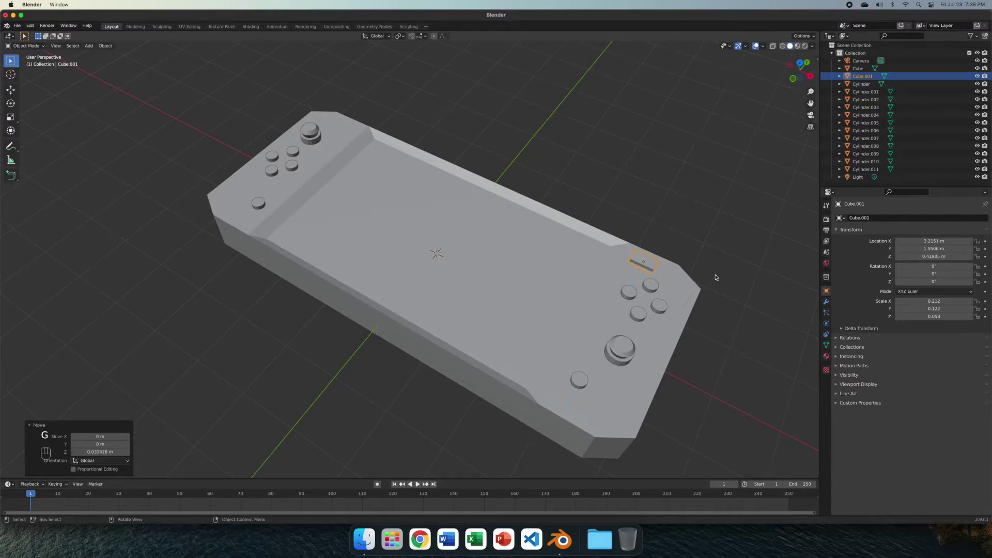
pyautogui.click(717, 277)
# Step: Select the flat rectangular button beside the diamond buttons and enter Edit Mode
pyautogui.moveTo(717, 278); pyautogui.dragTo(591, 266, button='middle')
pyautogui.scroll(5, 591, 251)
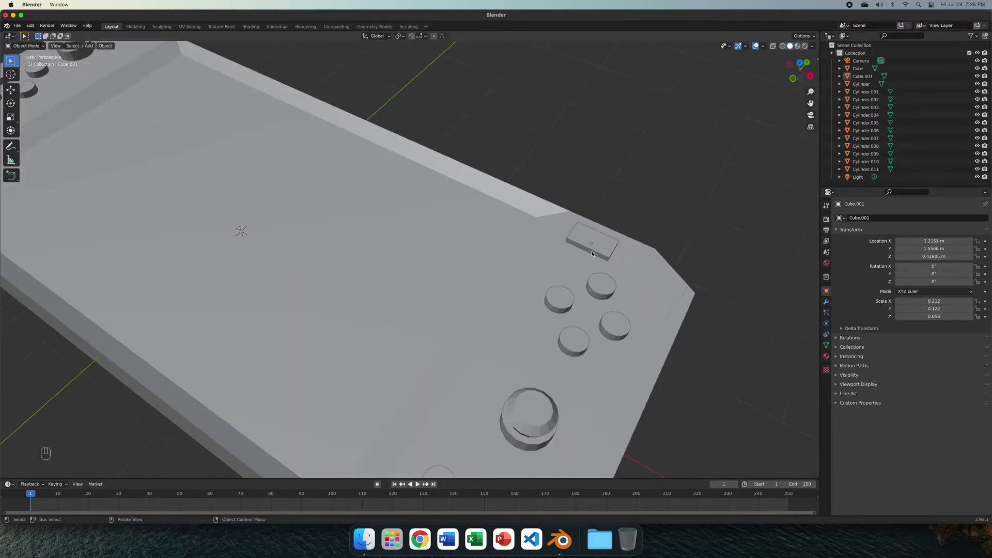
pyautogui.click(597, 252)
pyautogui.press('Tab')
# Step: Try a two-cut loop cut on the rectangular button and undo it
pyautogui.press('super+r')
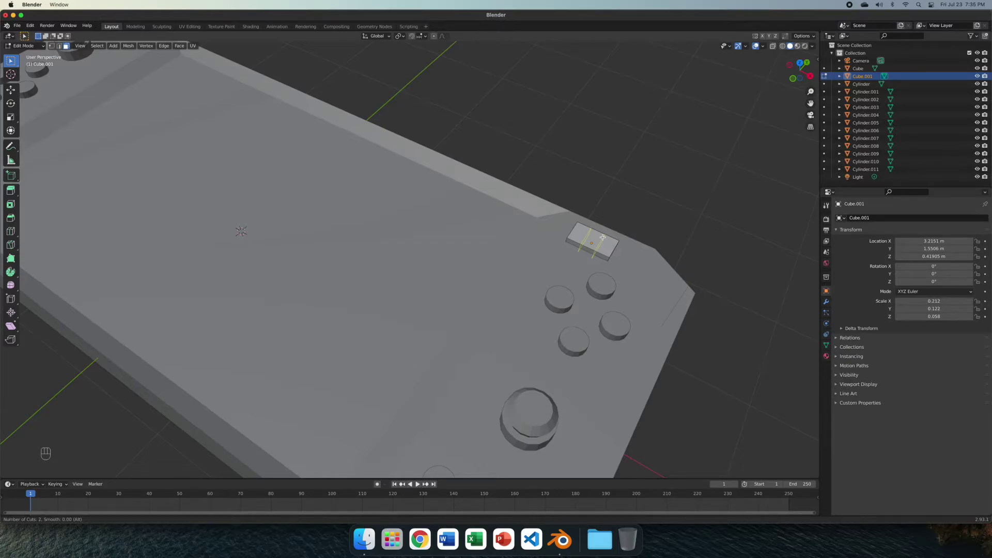
pyautogui.click(603, 237)
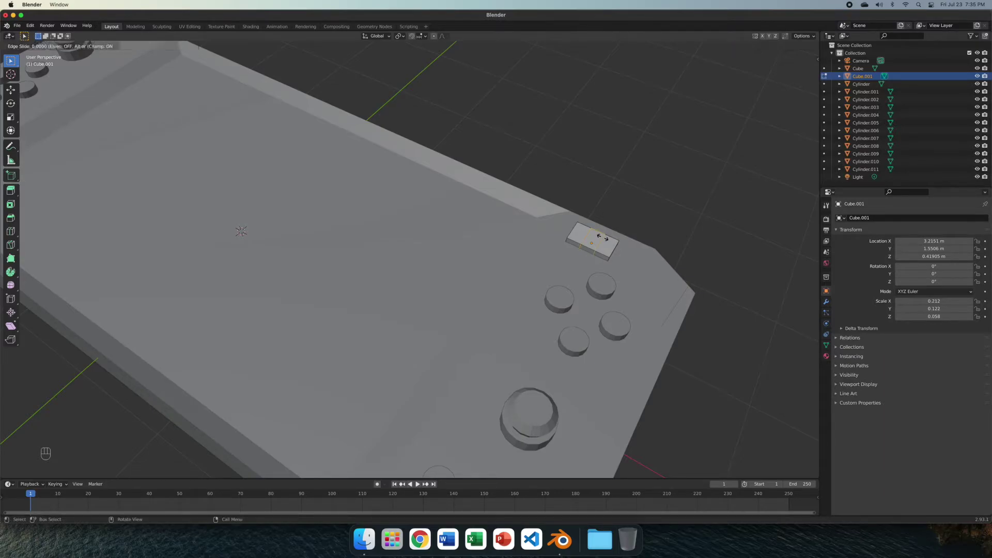
pyautogui.click(649, 207)
pyautogui.press('super+z')
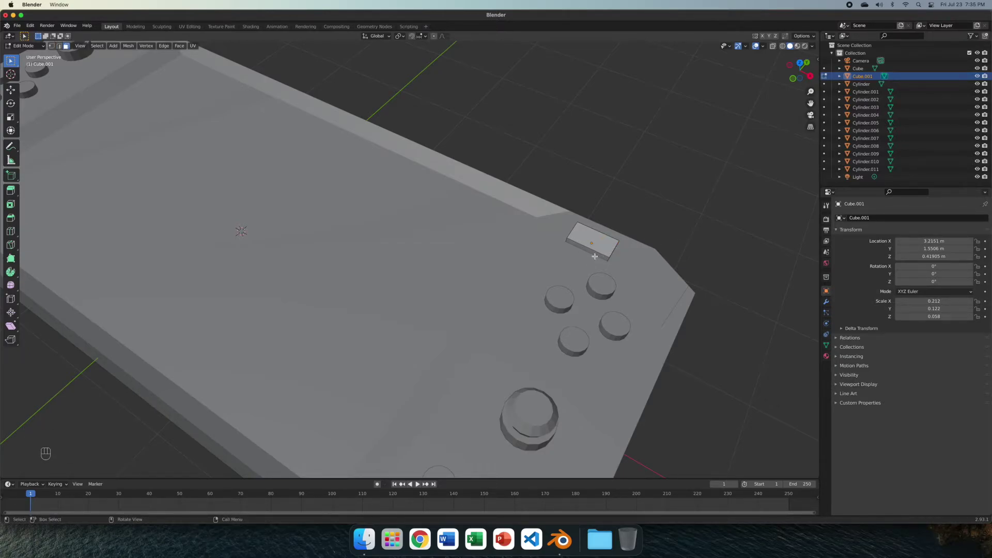
# Step: Divide the rectangular button into three equal segments along its length with two centred loop cuts, and return to Object Mode
pyautogui.press('super')
pyautogui.press('super+r')
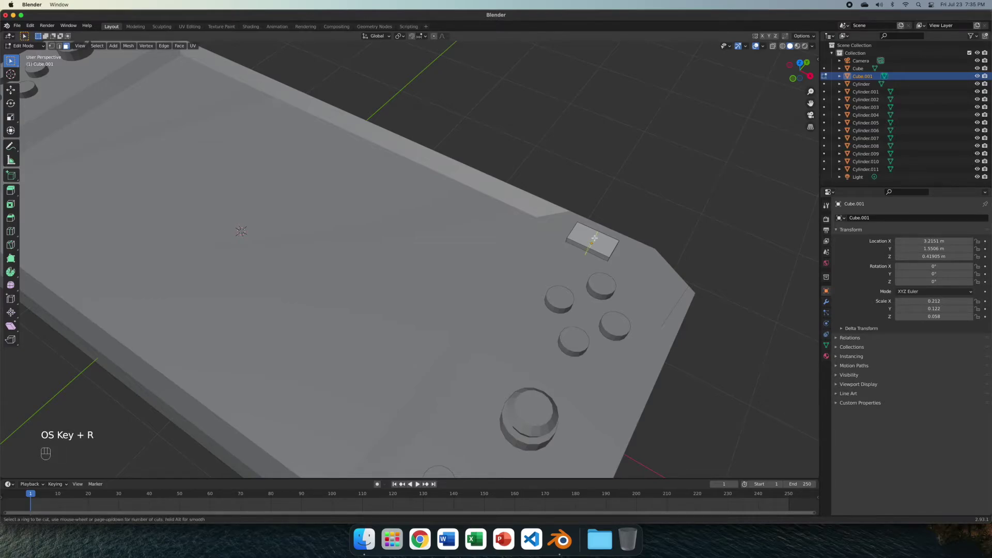
pyautogui.scroll(1, 594, 238)
pyautogui.click(594, 238)
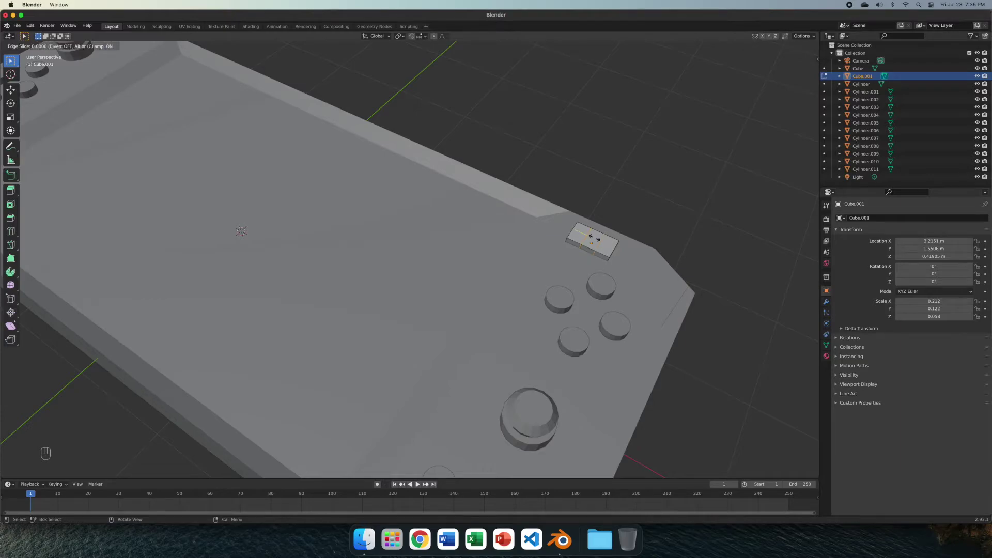
pyautogui.click(594, 238)
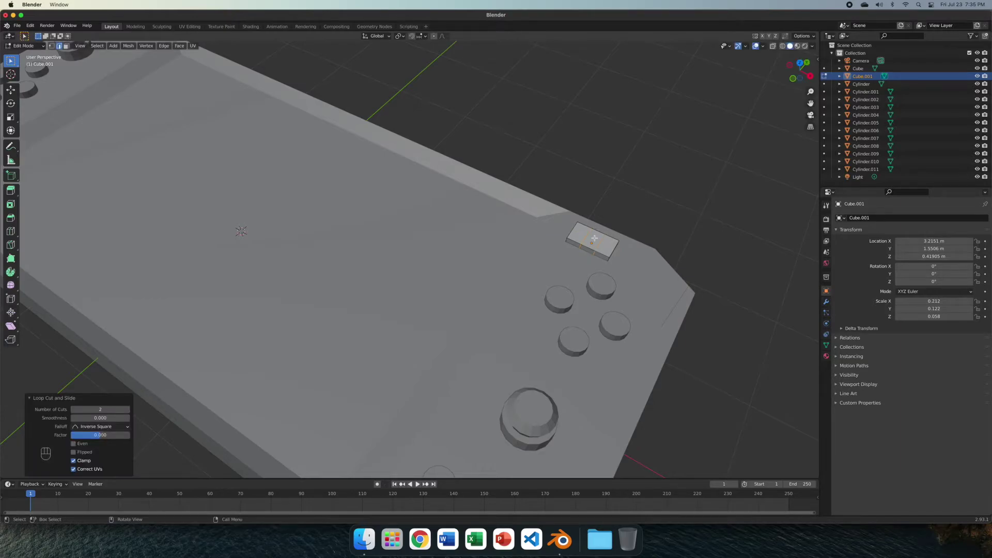
pyautogui.click(638, 214)
pyautogui.moveTo(612, 233); pyautogui.dragTo(524, 213, button='middle')
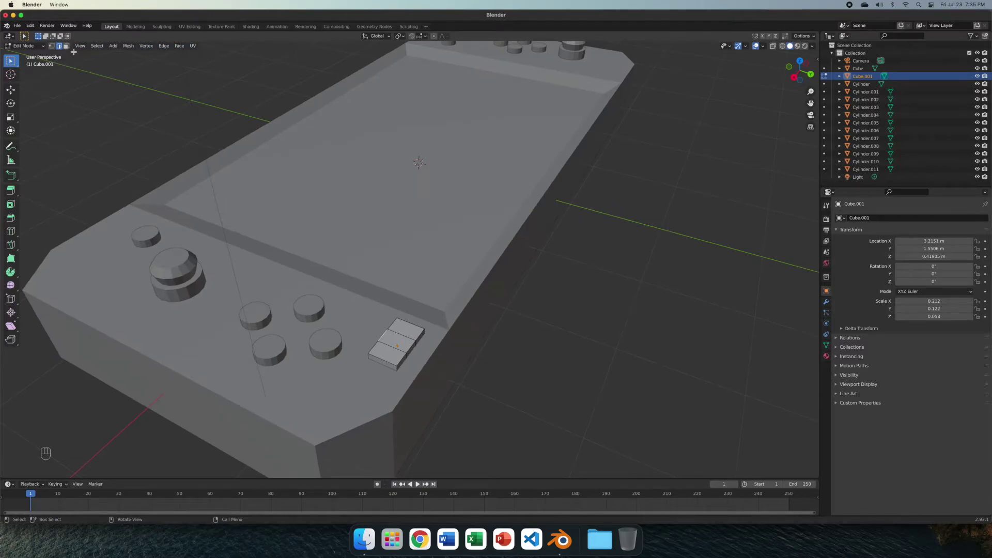
pyautogui.press('Tab')
# Step: Duplicate the three-segment rectangular button and move the copy about -6.5 m along X onto the opposite grip
pyautogui.press('KP_7')
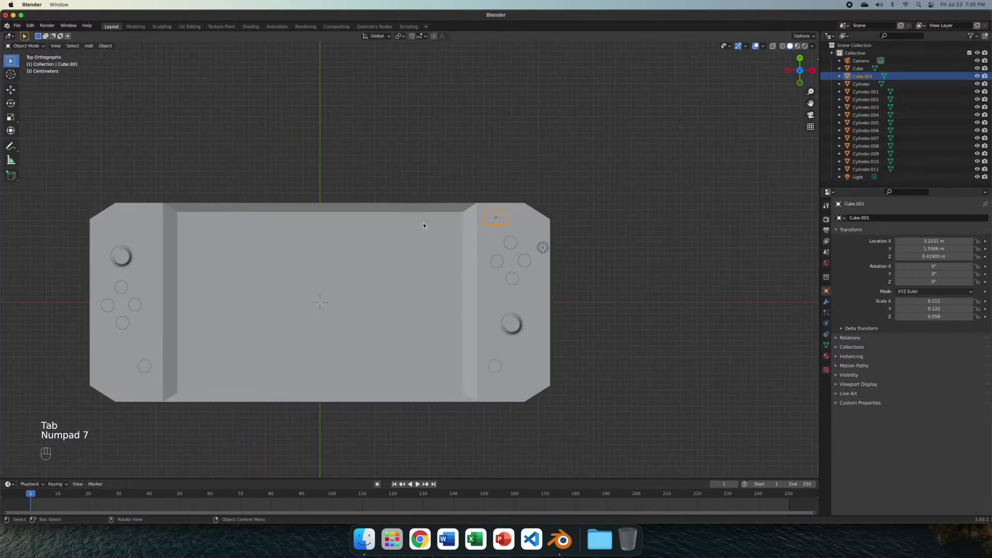
pyautogui.hotkey('shift', 'd')
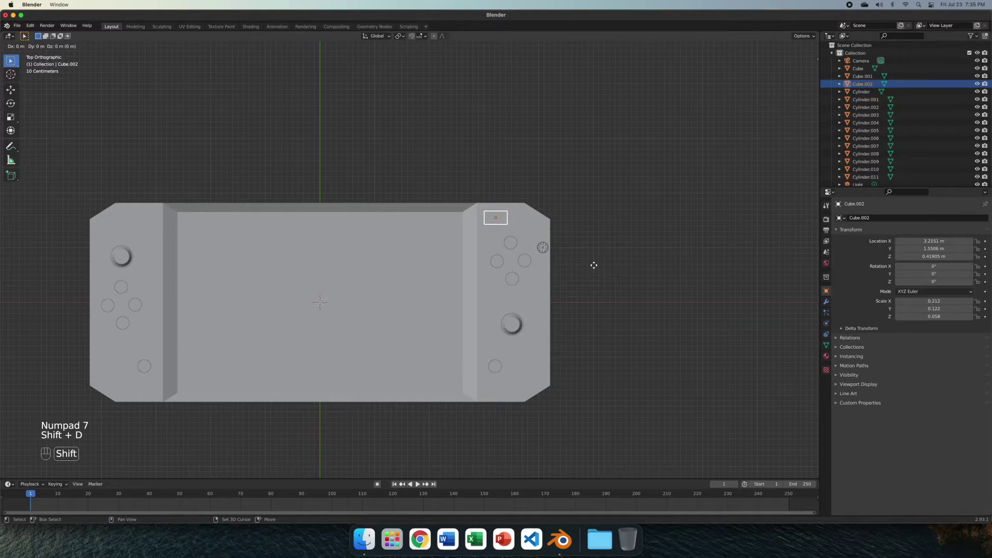
pyautogui.press('x')
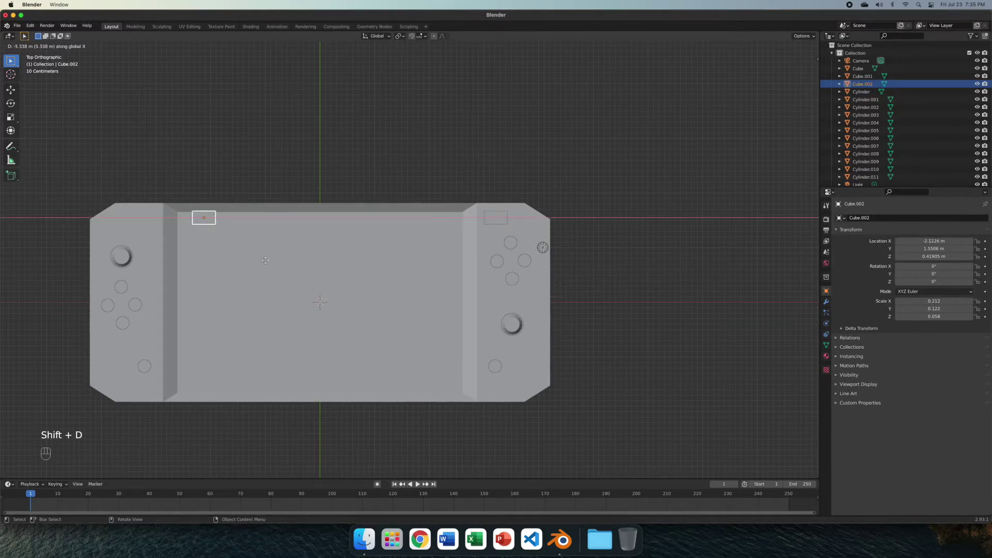
pyautogui.click(239, 264)
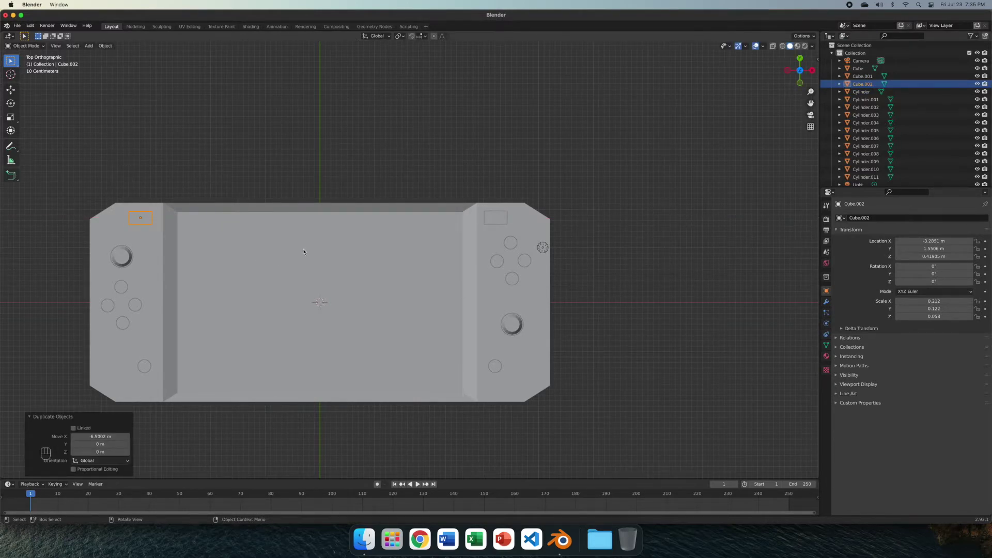
# Step: Open the original rectangular button beside the diamond buttons in Edit Mode with face selection active
pyautogui.moveTo(651, 241); pyautogui.dragTo(489, 294, button='middle')
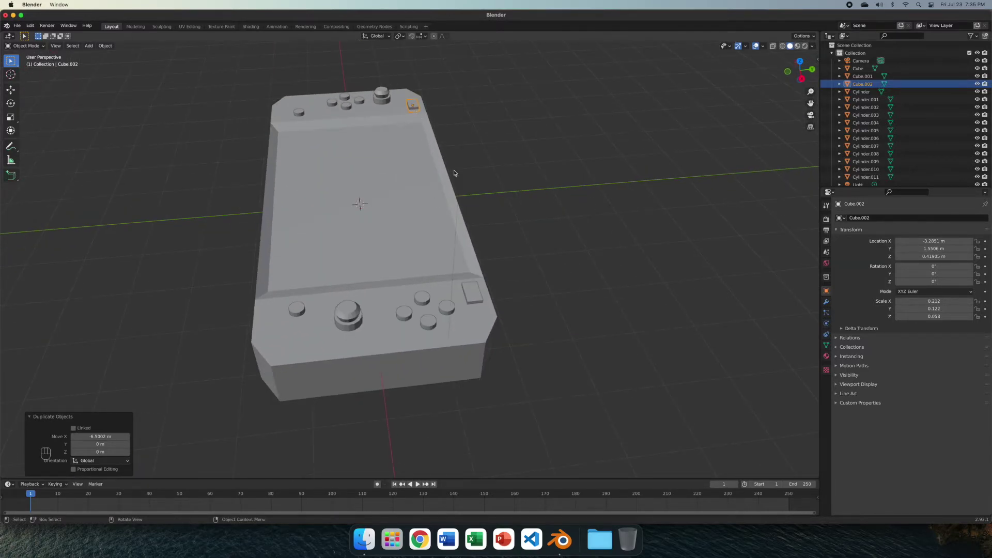
pyautogui.scroll(2, 495, 309)
pyautogui.click(492, 303)
pyautogui.press('Tab')
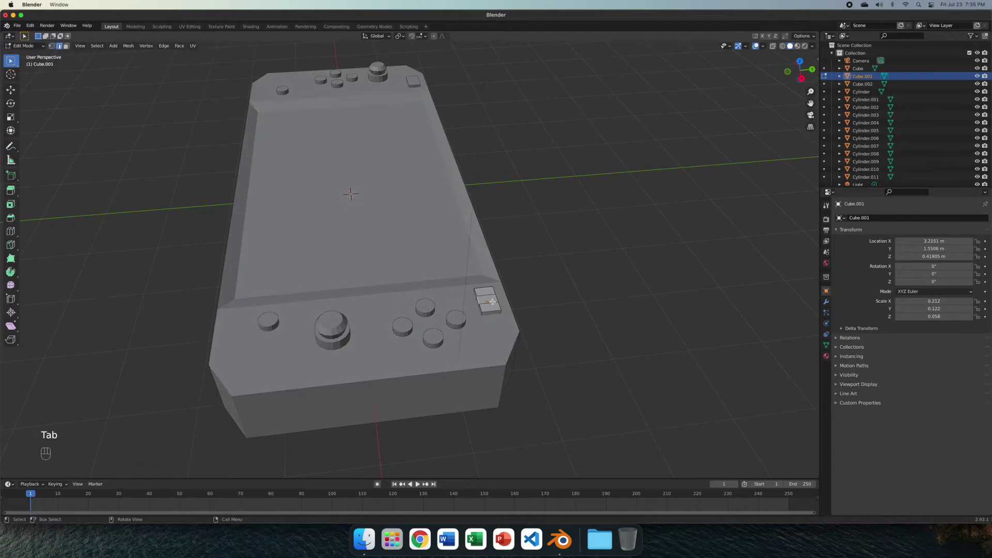
pyautogui.scroll(3, 491, 304)
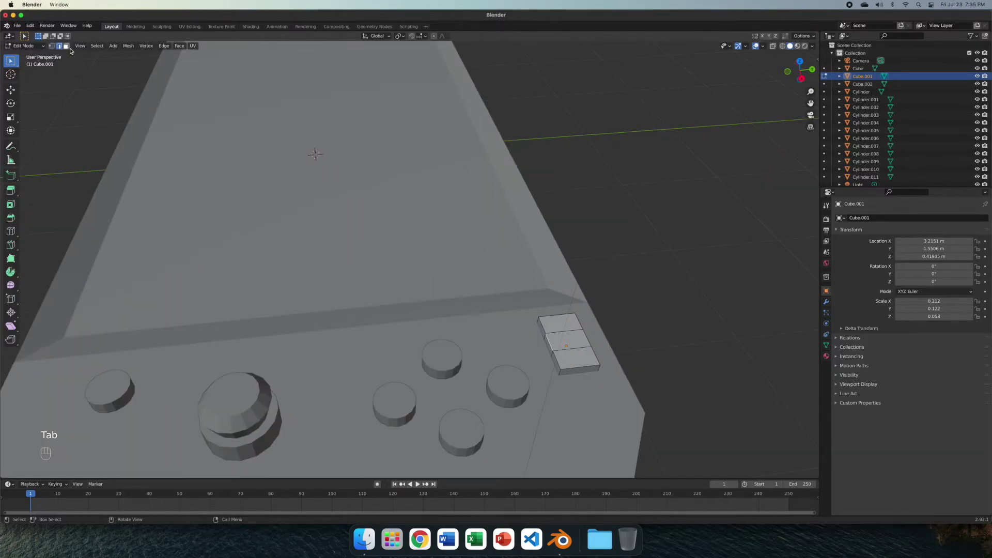
pyautogui.click(68, 46)
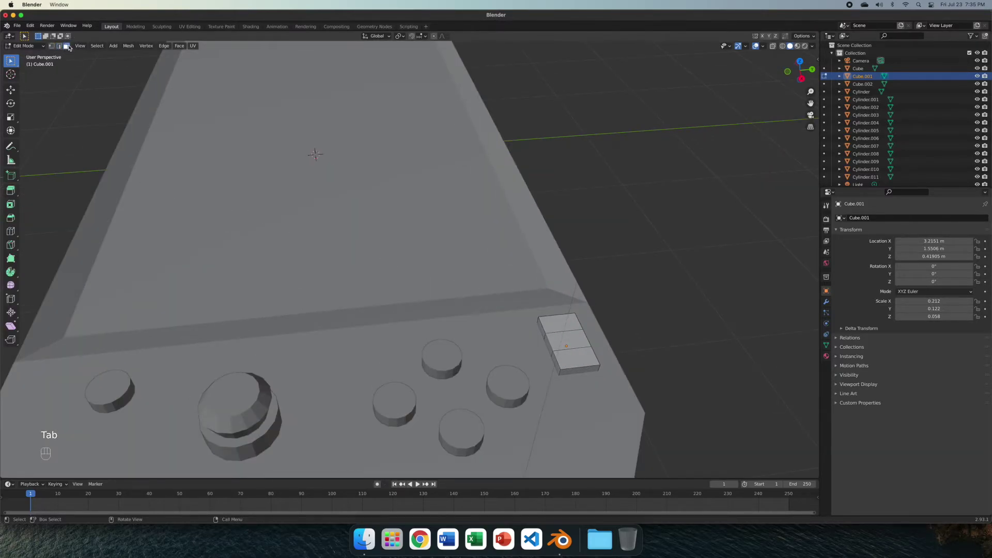
# Step: Extrude the two long-side faces of the button's middle segment along their normals into a plus shape, and return to Object Mode
pyautogui.click(548, 344)
pyautogui.moveTo(567, 343); pyautogui.dragTo(402, 309, button='middle')
pyautogui.keyDown('shift'); pyautogui.click(393, 312); pyautogui.keyUp('shift')
pyautogui.hotkey('alt', 'e')
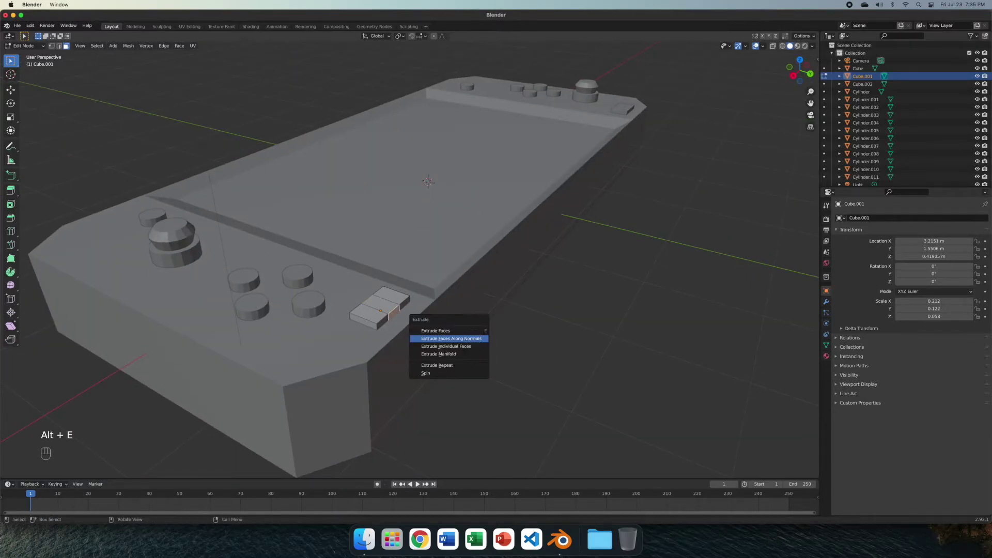
pyautogui.click(449, 339)
pyautogui.click(475, 290)
pyautogui.press('Tab')
# Step: Scale the plus-shaped button down uniformly by a factor of about 0.805
pyautogui.moveTo(479, 297); pyautogui.dragTo(660, 407, button='middle')
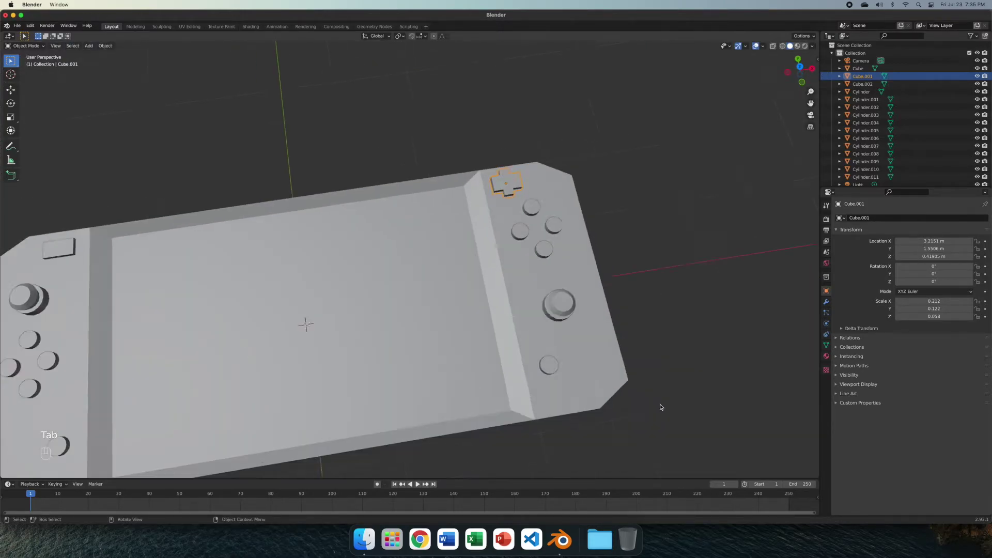
pyautogui.scroll(-3, 661, 407)
pyautogui.scroll(5, 656, 406)
pyautogui.press('s')
pyautogui.click(665, 239)
# Step: Try scaling the plus-shaped button along X and along Y, undoing each attempt
pyautogui.press('s')
pyautogui.press('x')
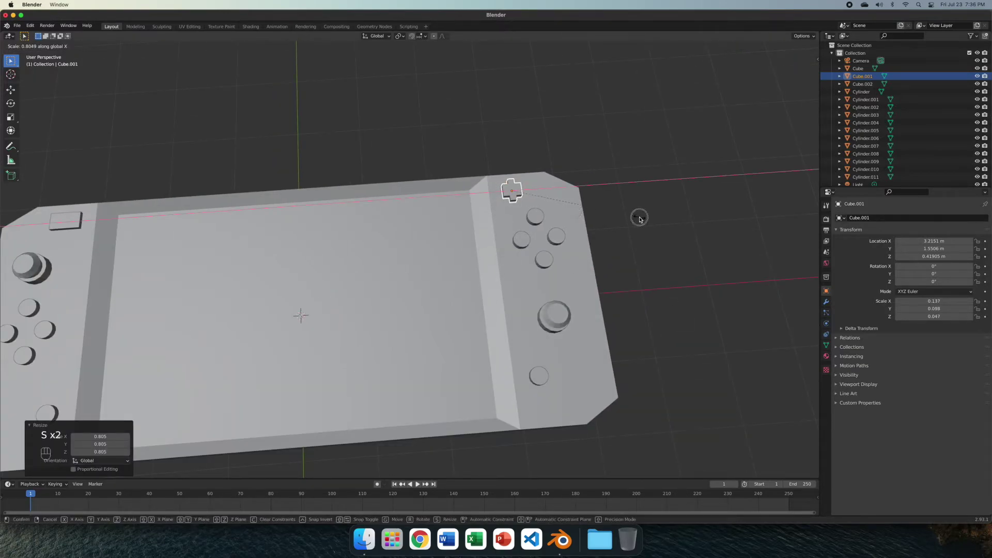
pyautogui.press('super+z')
pyautogui.press('s')
pyautogui.press('y')
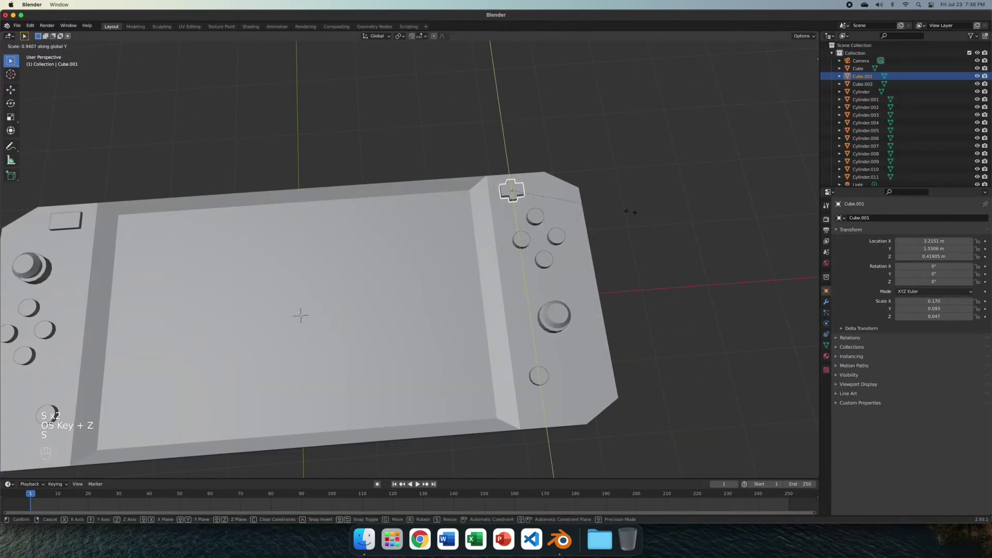
pyautogui.click(620, 199)
pyautogui.moveTo(678, 271); pyautogui.dragTo(676, 284, button='middle')
pyautogui.press('super+z')
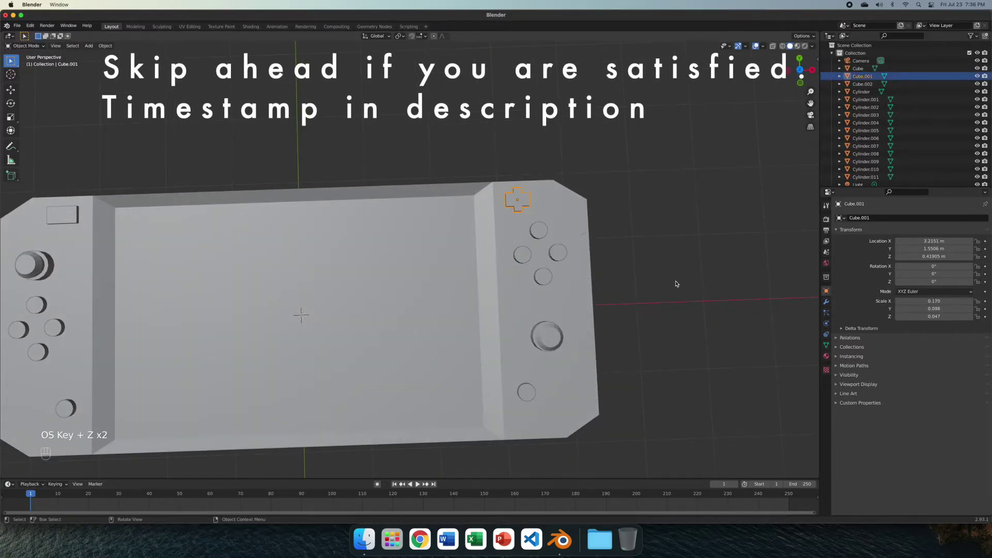
# Step: Stretch the plus-shaped button along X to a scale of about 0.202 and deselect it
pyautogui.press('s')
pyautogui.press('x')
pyautogui.click(713, 272)
pyautogui.click(681, 314)
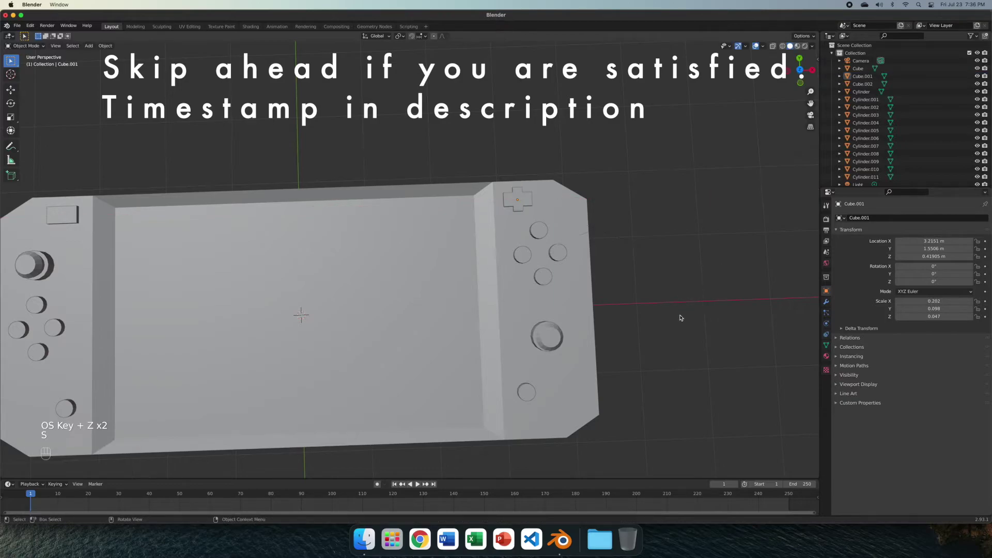
# Step: Try scaling the plain rectangular button on the other grip along X, undo it, and narrow it along Y by about 0.53
pyautogui.scroll(-3, 666, 345)
pyautogui.scroll(4, 667, 346)
pyautogui.scroll(-1, 667, 343)
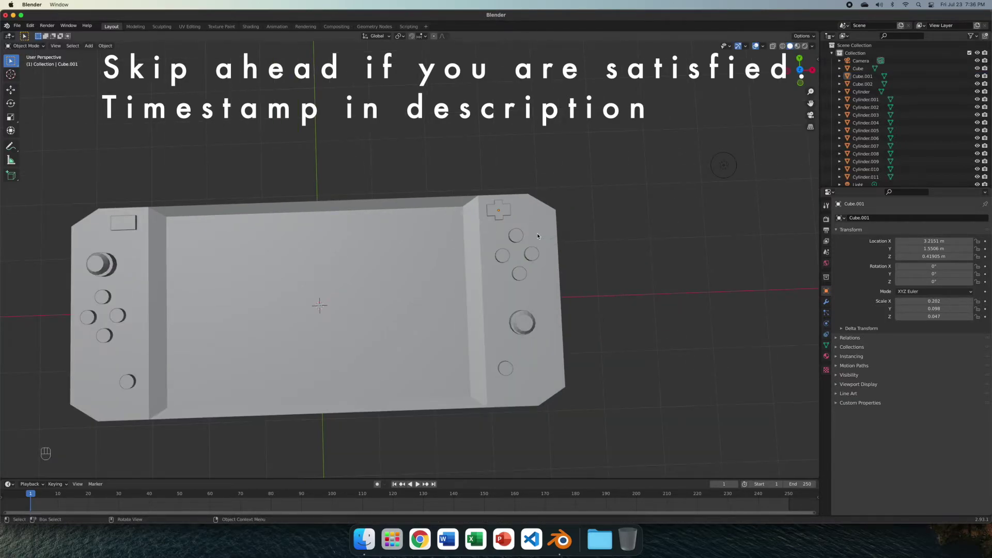
pyautogui.scroll(-3, 581, 294)
pyautogui.moveTo(580, 313); pyautogui.dragTo(577, 316, button='middle')
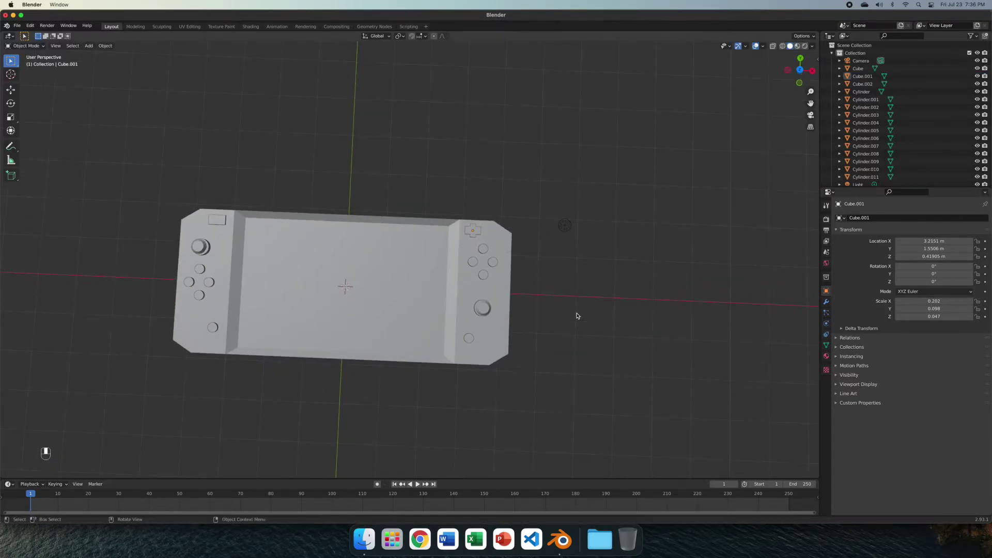
pyautogui.keyDown('shift'); pyautogui.moveTo(339, 188); pyautogui.dragTo(430, 223, button='middle'); pyautogui.keyUp('shift')
pyautogui.scroll(4, 414, 223)
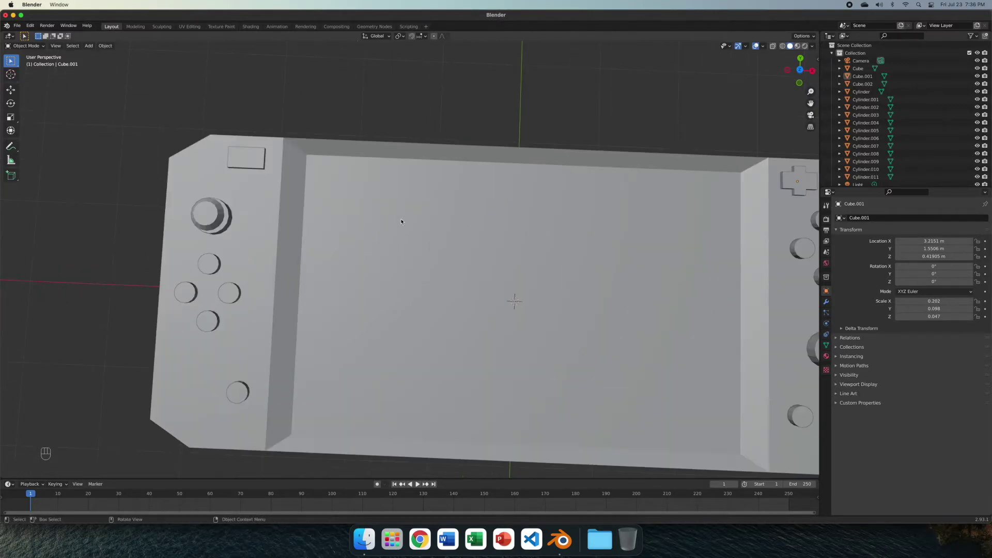
pyautogui.click(239, 156)
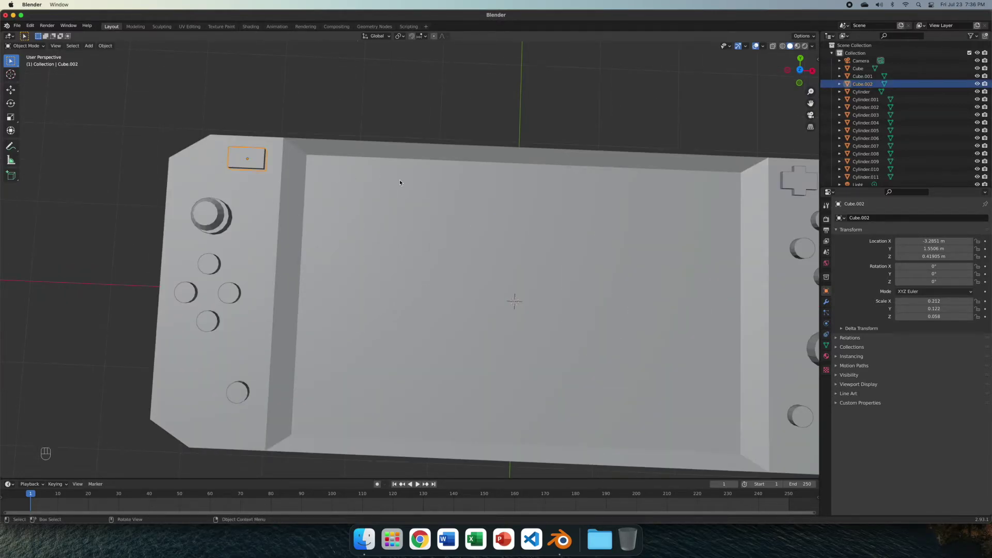
pyautogui.press('s')
pyautogui.press('x')
pyautogui.click(371, 173)
pyautogui.press('super+z')
pyautogui.press('s')
pyautogui.press('y')
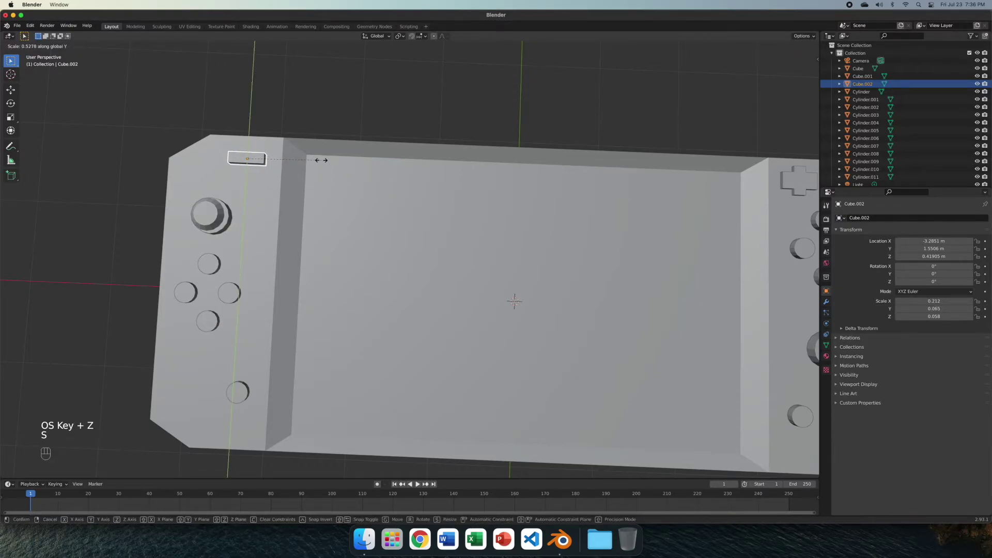
pyautogui.click(321, 157)
# Step: Delete the plus-shaped button above the diamond buttons
pyautogui.scroll(-4, 321, 160)
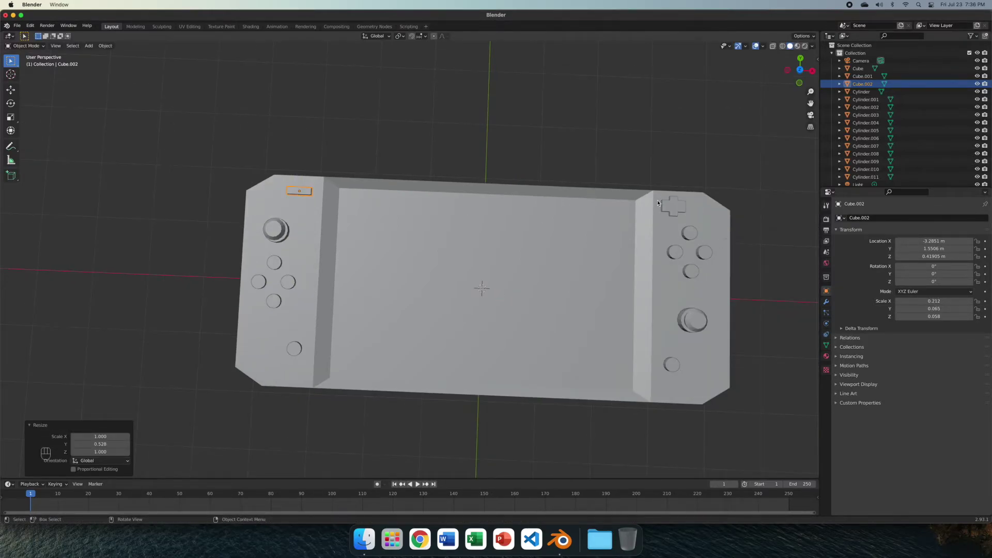
pyautogui.click(672, 204)
pyautogui.press('x')
pyautogui.click(666, 203)
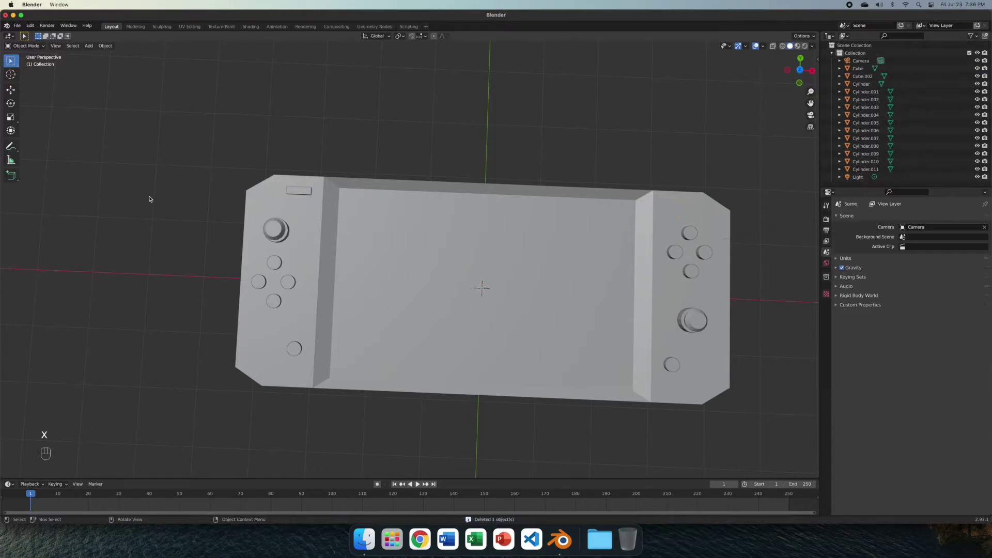
# Step: Duplicate the slim rectangular button and move the copy about 6.56 m along X onto the opposite grip
pyautogui.click(302, 190)
pyautogui.hotkey('shift', 'd')
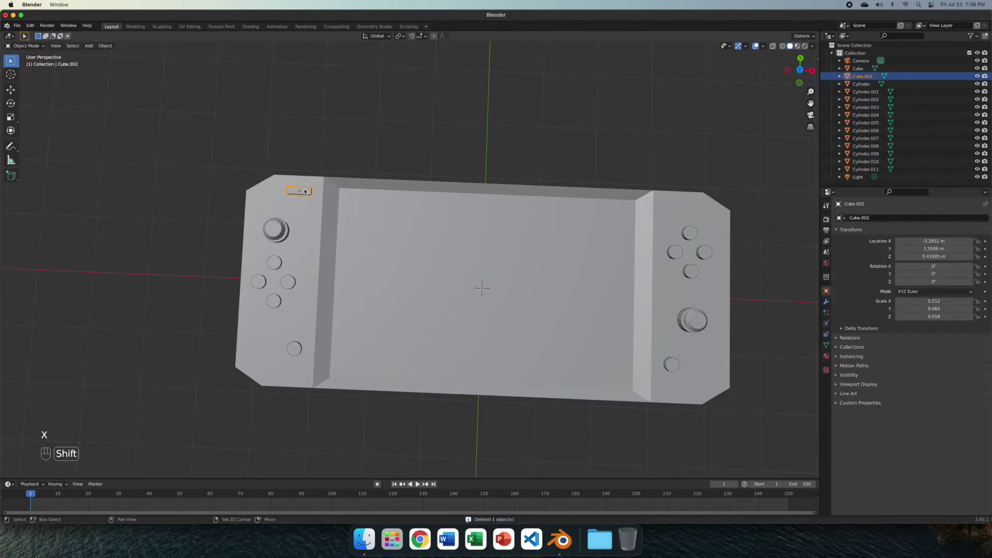
pyautogui.press('x')
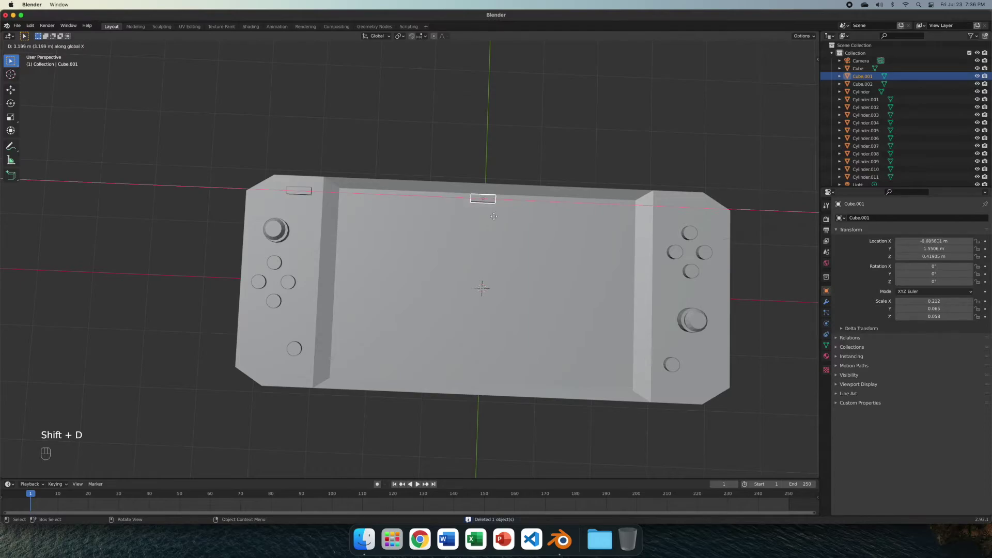
pyautogui.click(677, 217)
# Step: Enter Edit Mode on the copied slim button and select both long-side faces of its middle segment
pyautogui.moveTo(677, 217); pyautogui.dragTo(601, 185, button='middle')
pyautogui.press('Tab')
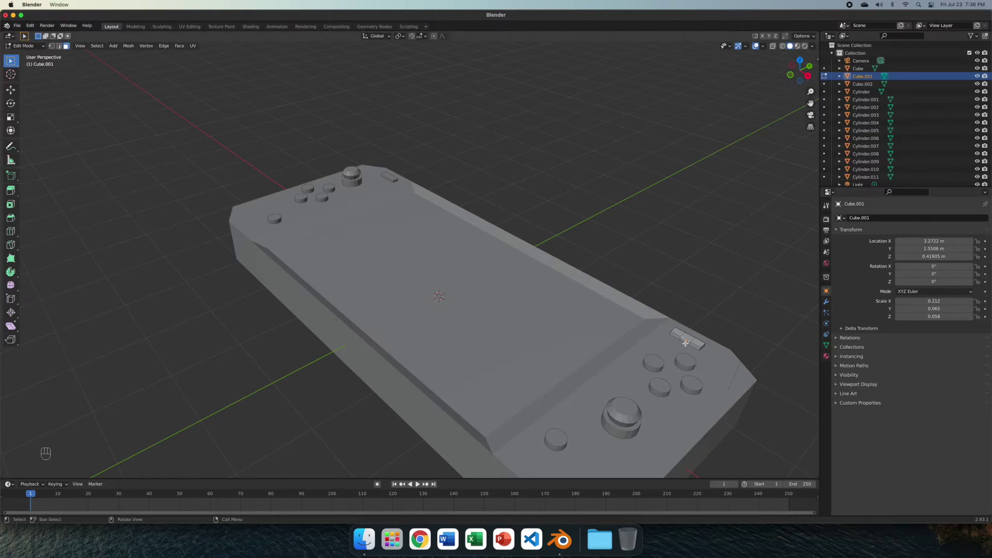
pyautogui.moveTo(687, 343); pyautogui.dragTo(354, 371, button='middle')
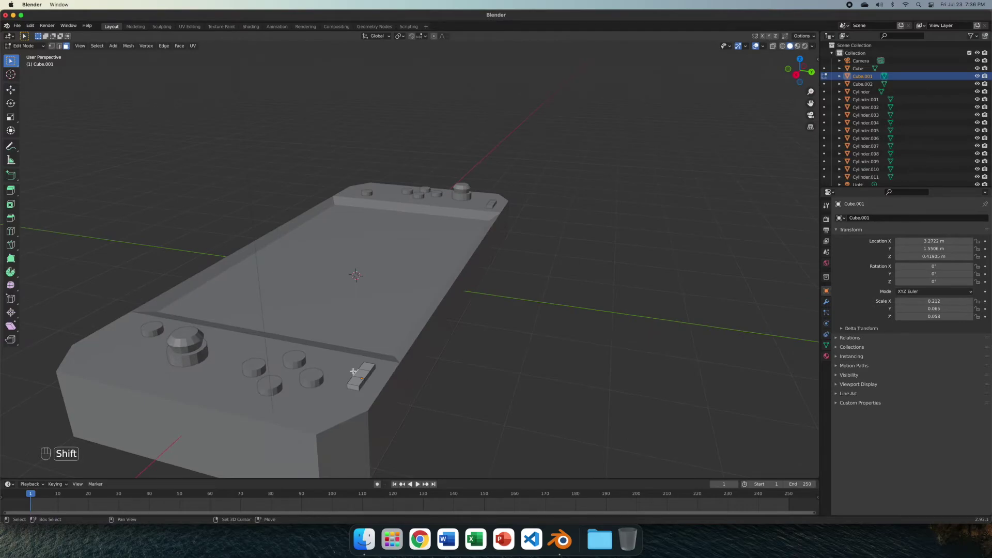
pyautogui.keyDown('shift'); pyautogui.click(365, 378); pyautogui.keyUp('shift')
# Step: Try a short extrusion of the middle side faces along their normals, leave Edit Mode, and undo it
pyautogui.hotkey('alt', 'e')
pyautogui.click(401, 375)
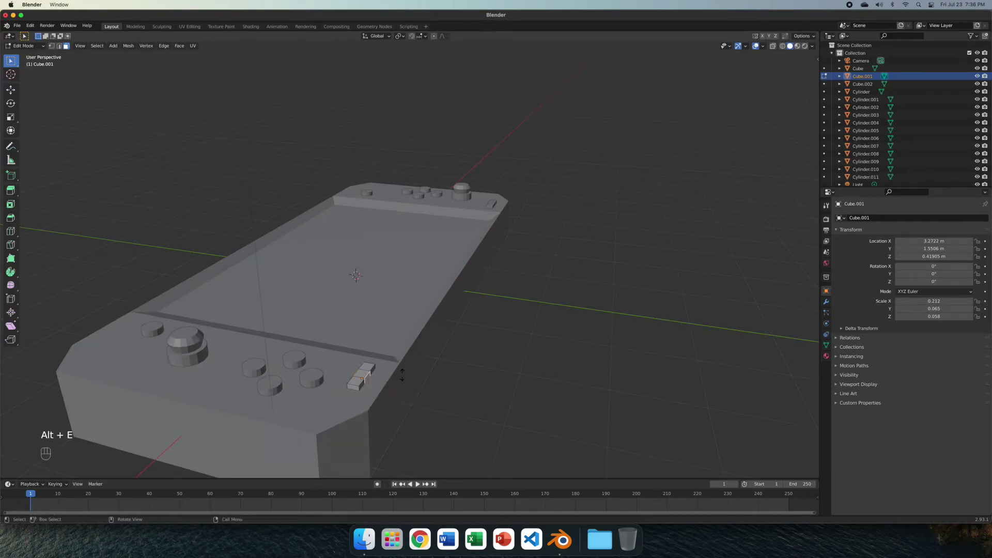
pyautogui.click(408, 332)
pyautogui.press('Tab')
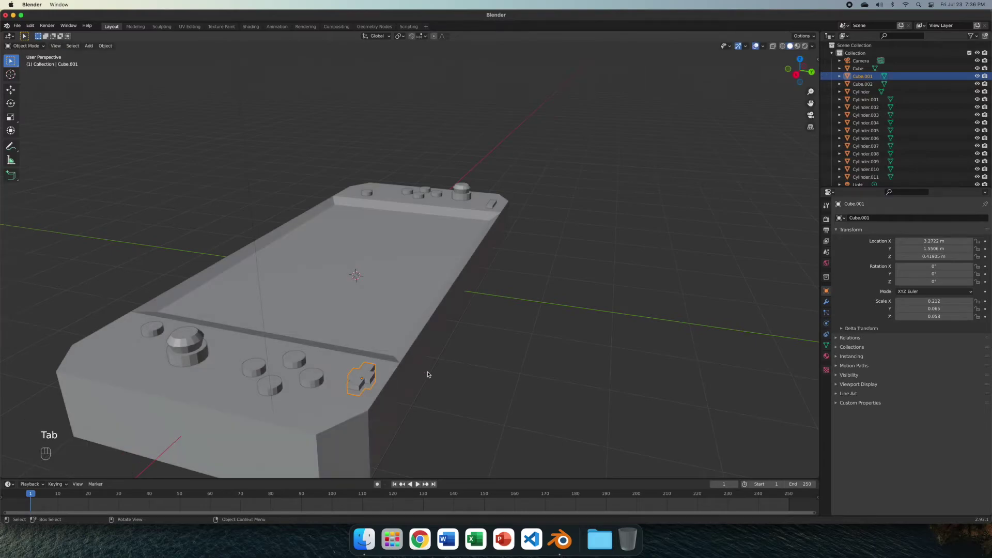
pyautogui.press('super+z')
pyautogui.press('super+z')
# Step: Extrude the middle side faces along their normals by about 1.4 m to form a plus, and return to Object Mode
pyautogui.hotkey('alt', 'e')
pyautogui.click(484, 409)
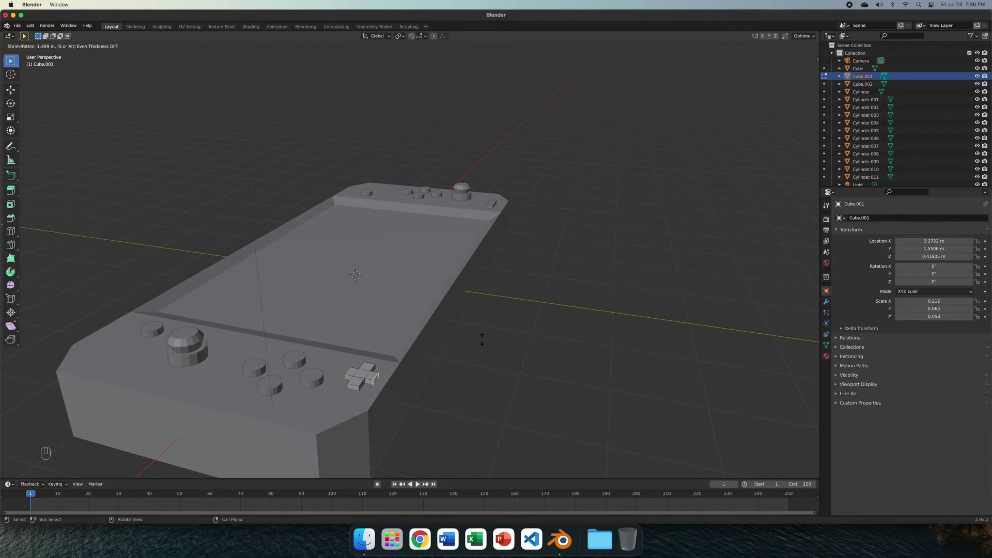
pyautogui.press('Tab')
# Step: In Material Preview shading, set the console body's material base color to near-black with a value of about 0.009
pyautogui.moveTo(492, 408); pyautogui.dragTo(599, 472, button='middle')
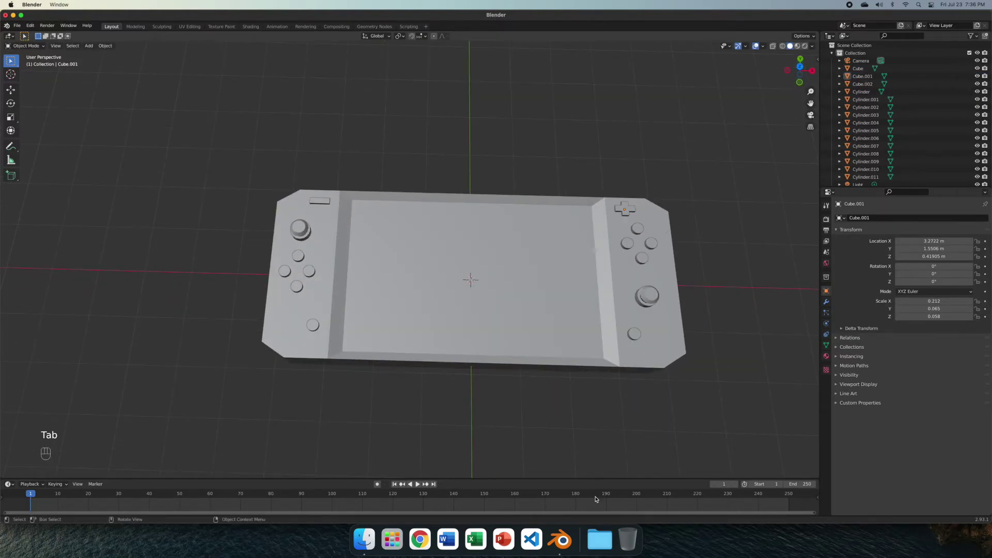
pyautogui.keyDown('shift'); pyautogui.moveTo(612, 410); pyautogui.dragTo(545, 405, button='middle'); pyautogui.keyUp('shift')
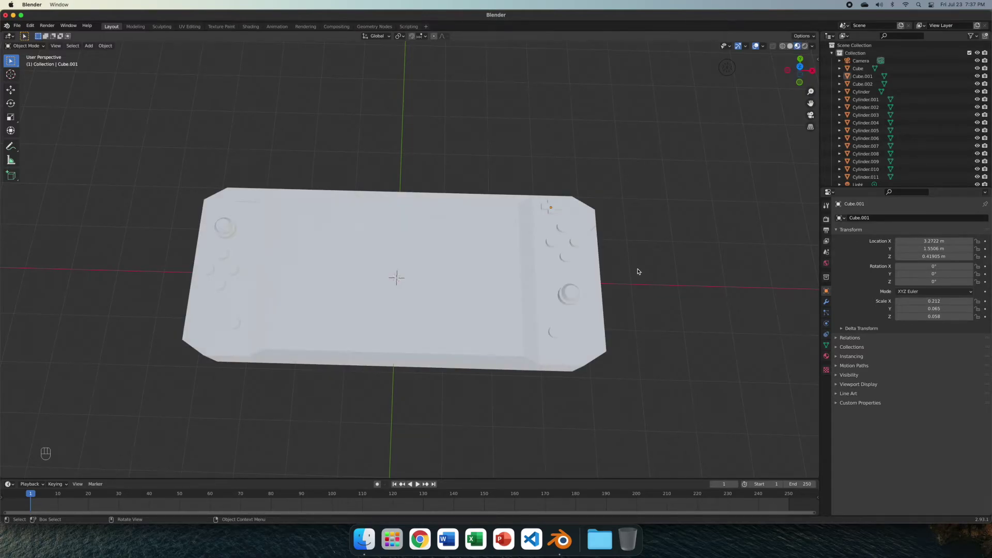
pyautogui.click(583, 329)
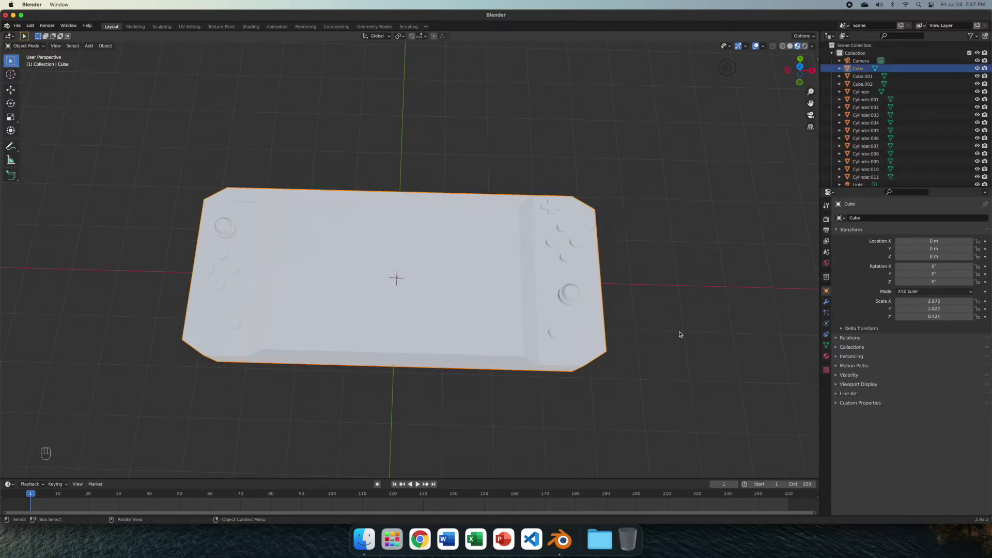
pyautogui.click(826, 357)
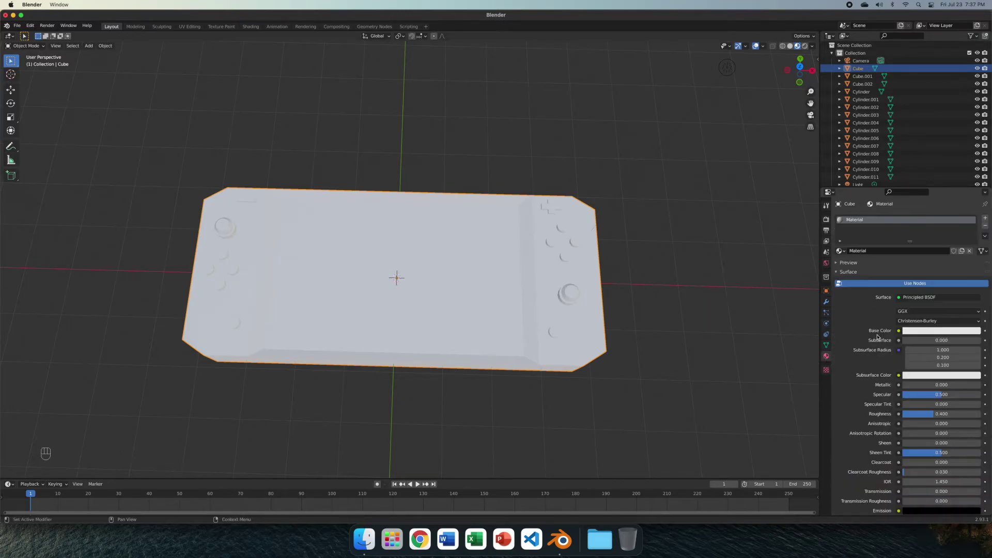
pyautogui.click(953, 331)
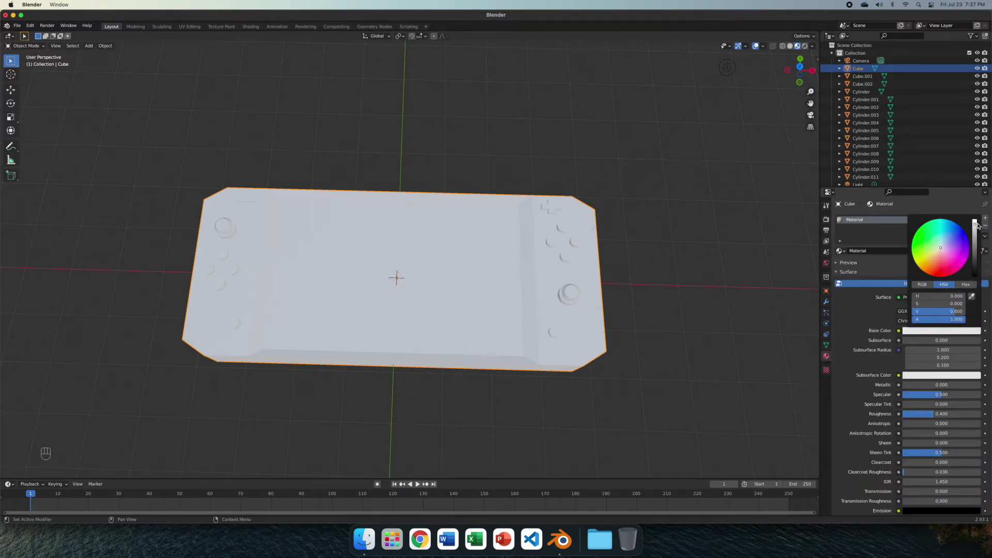
pyautogui.click(953, 331)
pyautogui.moveTo(975, 226); pyautogui.dragTo(974, 270)
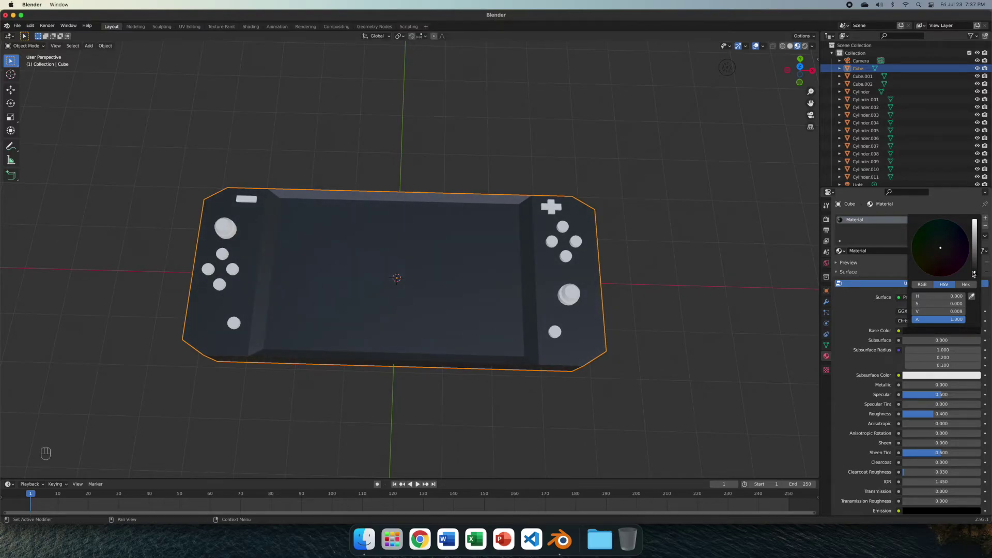
pyautogui.moveTo(698, 308); pyautogui.dragTo(562, 347, button='middle')
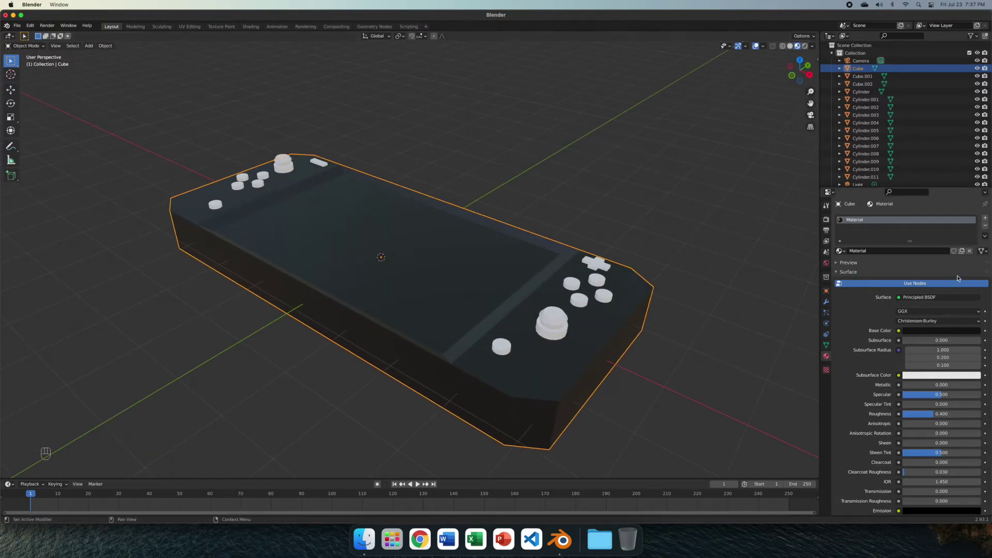
# Step: Add a second material to the console body from a copy of the first material and set its base color to bright red
pyautogui.click(985, 235)
pyautogui.click(985, 218)
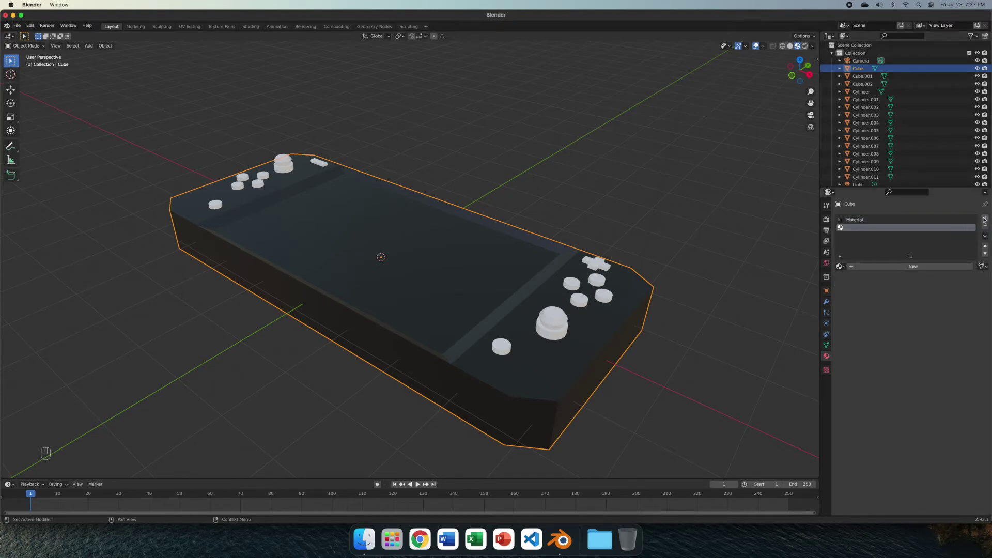
pyautogui.click(852, 267)
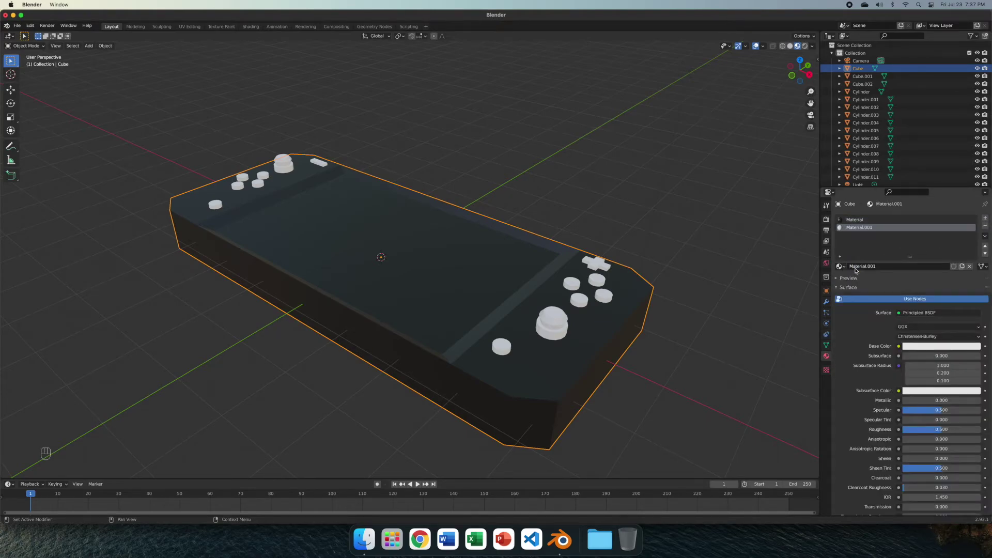
pyautogui.click(984, 237)
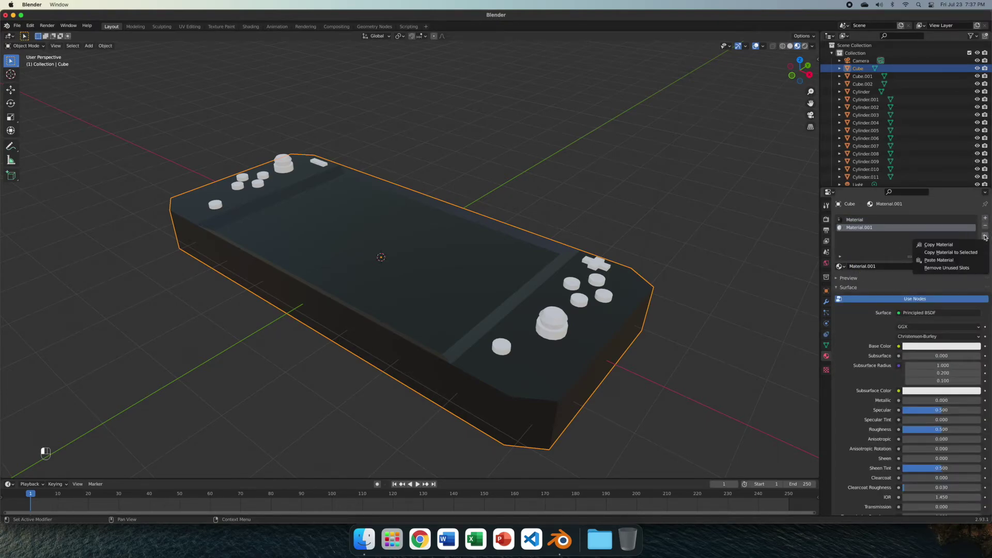
pyautogui.click(946, 253)
pyautogui.click(924, 346)
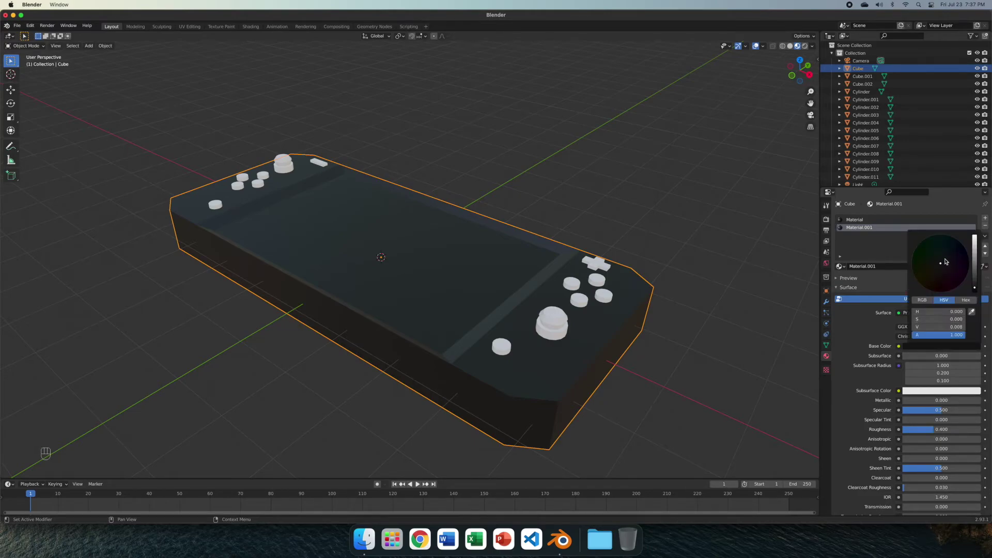
pyautogui.moveTo(974, 287); pyautogui.dragTo(974, 235)
pyautogui.moveTo(940, 283); pyautogui.dragTo(940, 288)
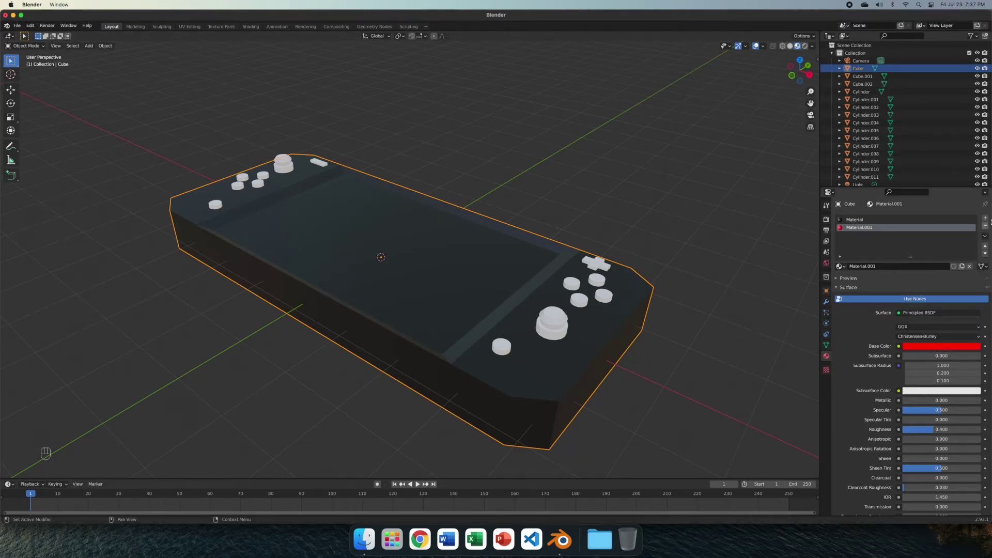
# Step: Add a third material to the body, paste the copied material settings, and set its base color to cyan with a hue of about 0.525
pyautogui.click(985, 218)
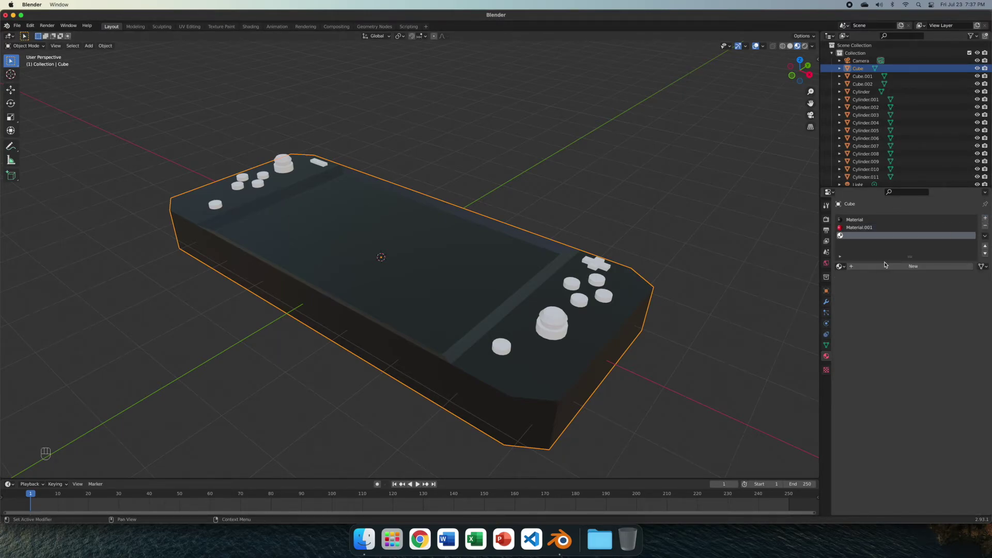
pyautogui.click(855, 268)
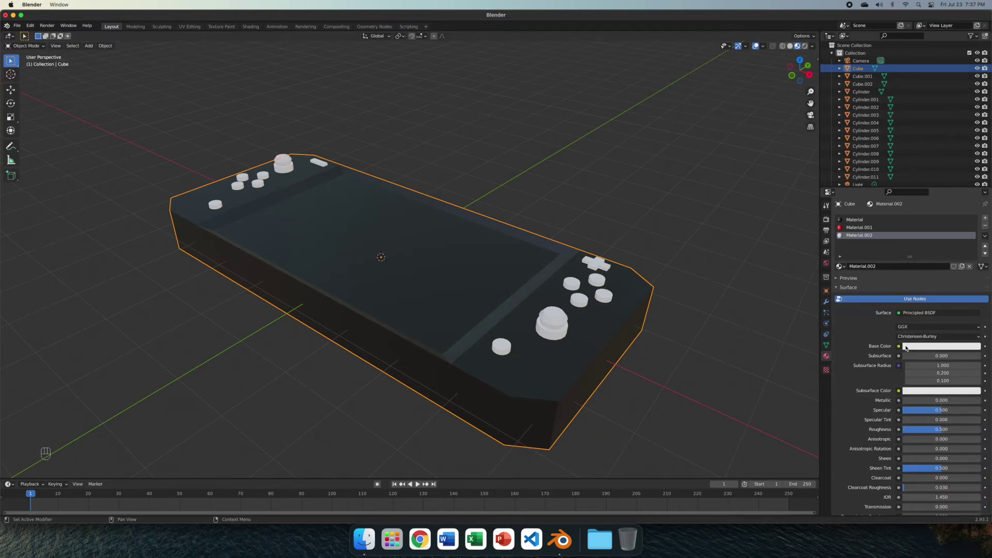
pyautogui.click(985, 236)
pyautogui.click(955, 262)
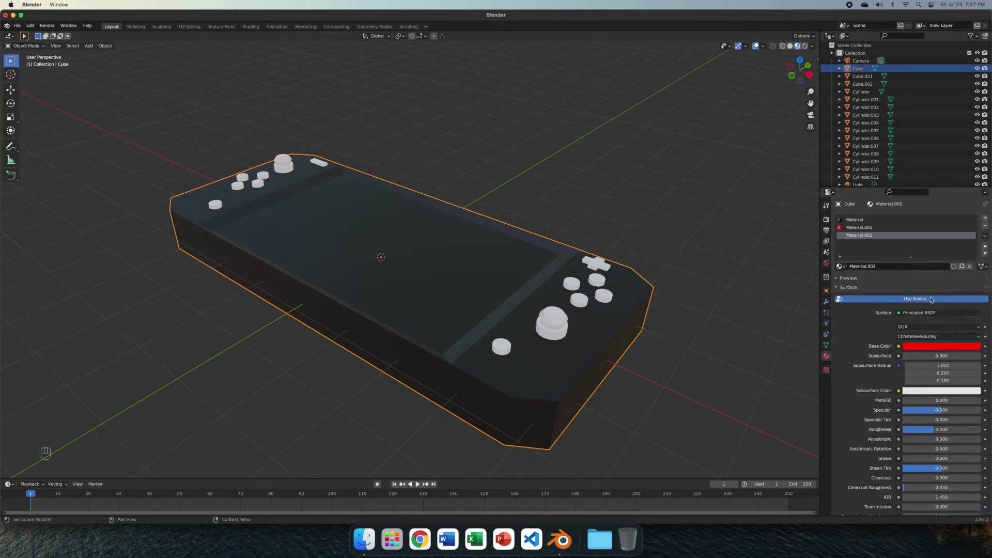
pyautogui.click(917, 347)
pyautogui.moveTo(938, 284); pyautogui.dragTo(944, 247)
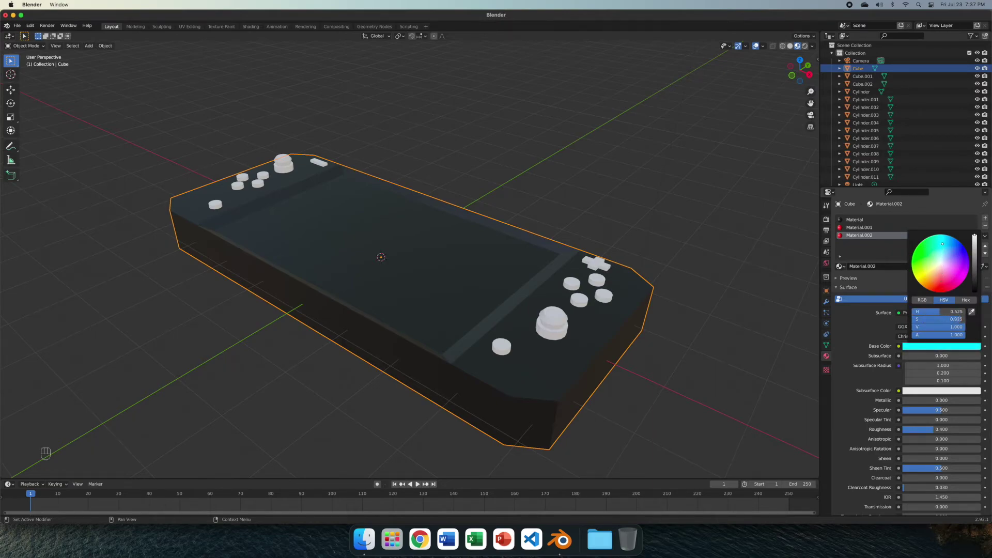
# Step: Add a fourth material to the body with a white Emission surface and a strength of 5
pyautogui.click(985, 218)
pyautogui.click(858, 268)
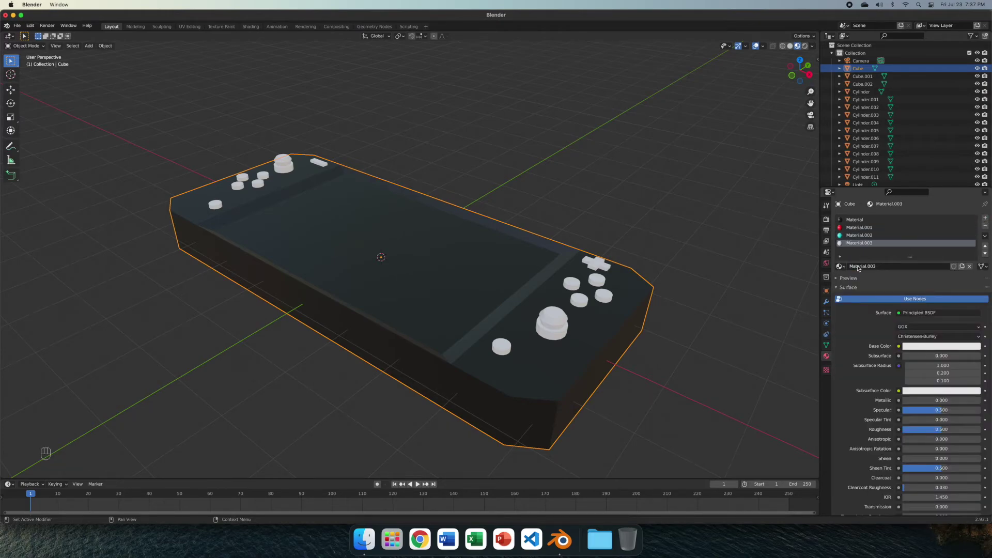
pyautogui.click(900, 314)
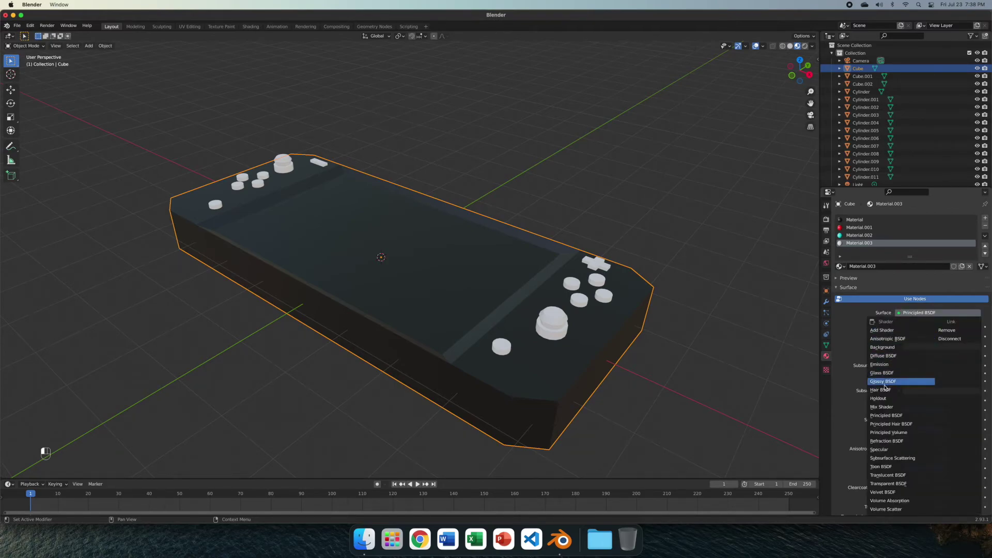
pyautogui.click(885, 365)
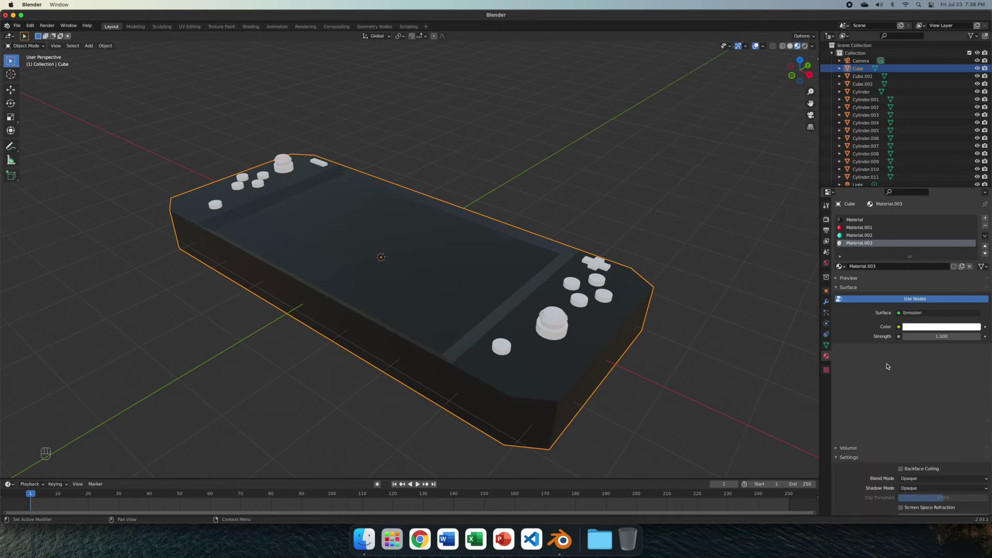
pyautogui.click(935, 336)
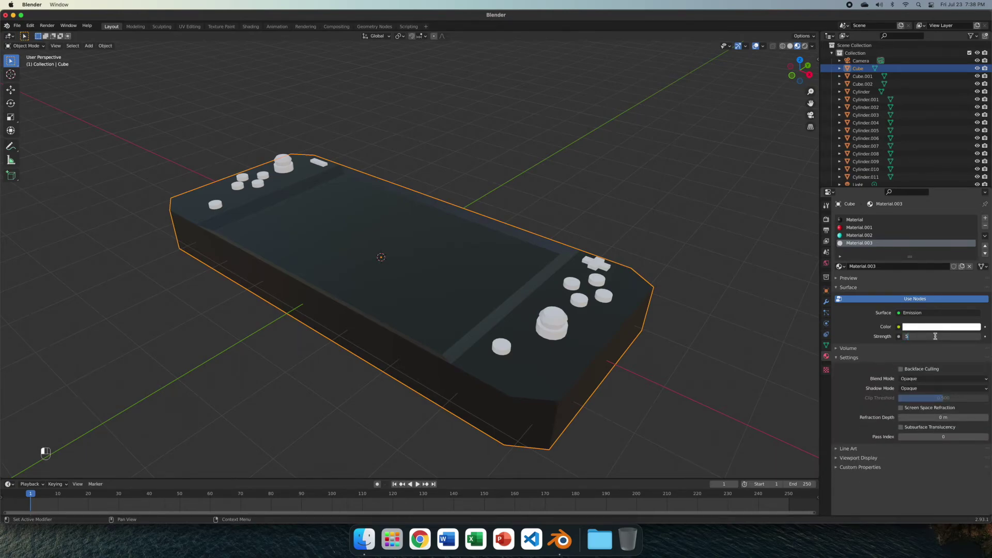
pyautogui.write('5')
pyautogui.press('Return')
pyautogui.click(756, 292)
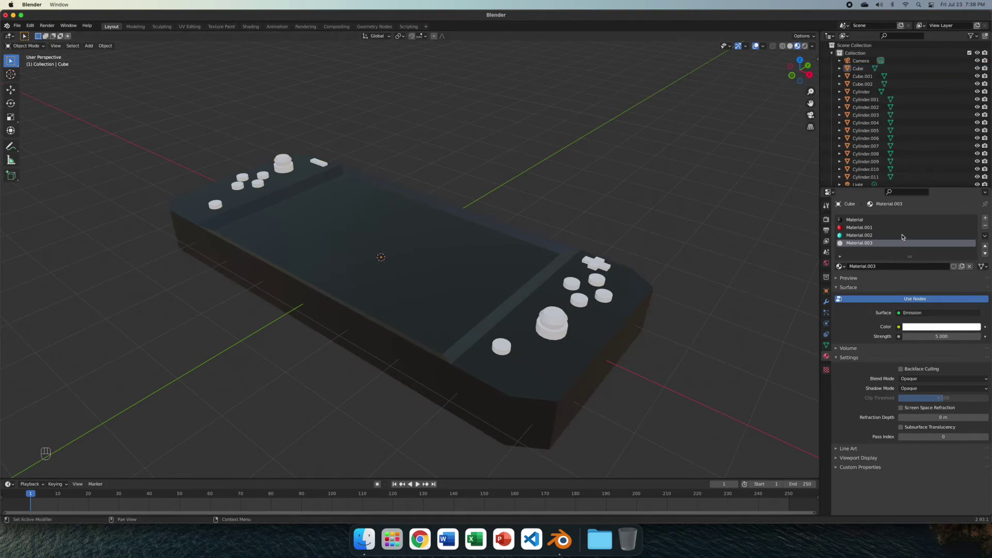
# Step: In Edit Mode, select the faces of the grip with the plus button, including its long-side faces, and assign the red material
pyautogui.scroll(1, 630, 350)
pyautogui.moveTo(630, 350); pyautogui.dragTo(605, 335, button='middle')
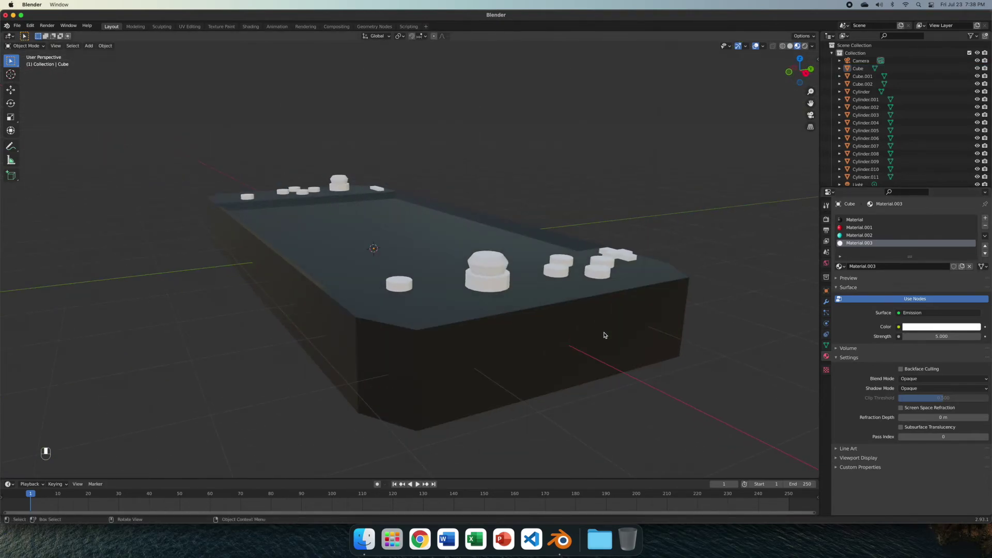
pyautogui.press('Tab')
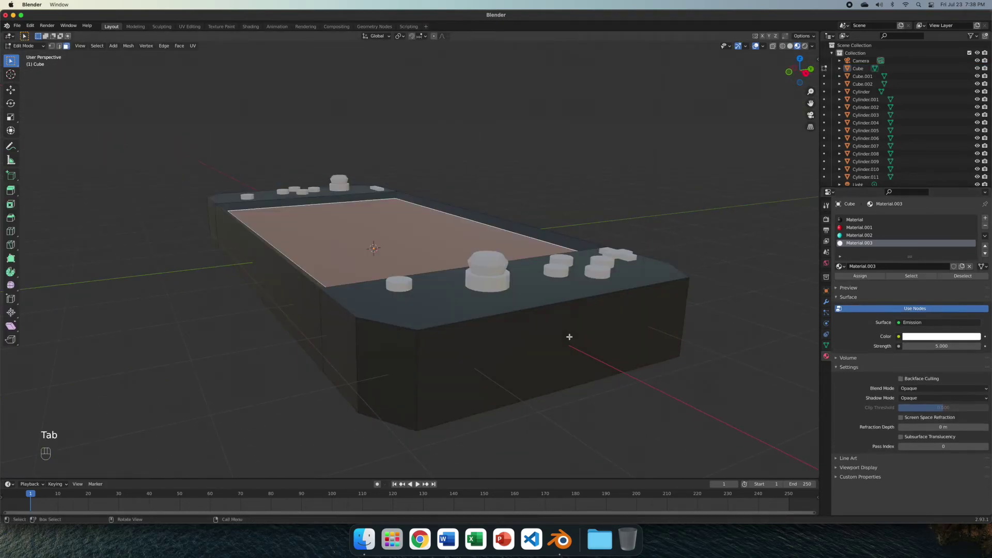
pyautogui.click(535, 361)
pyautogui.moveTo(538, 361); pyautogui.dragTo(529, 361, button='middle')
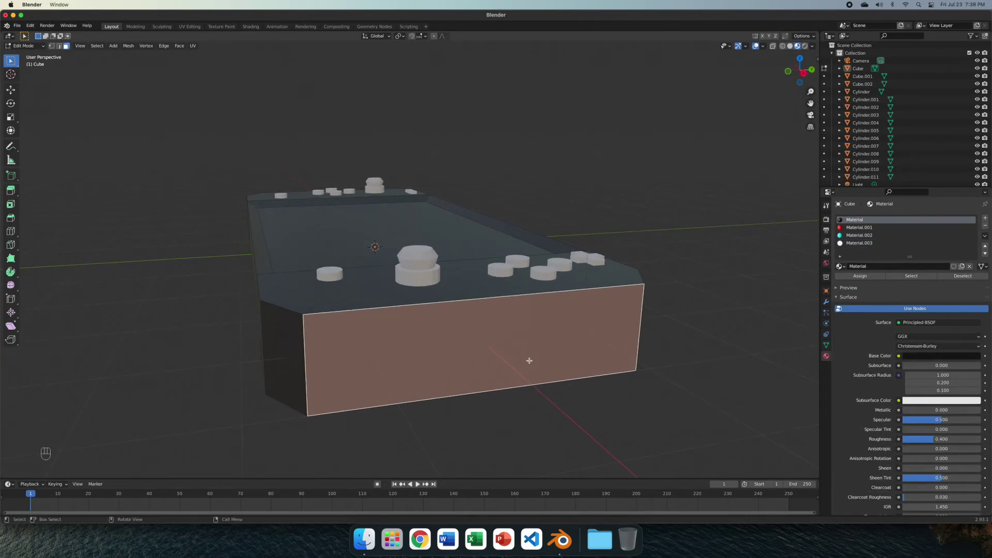
pyautogui.press('ctrl+KP_Add')
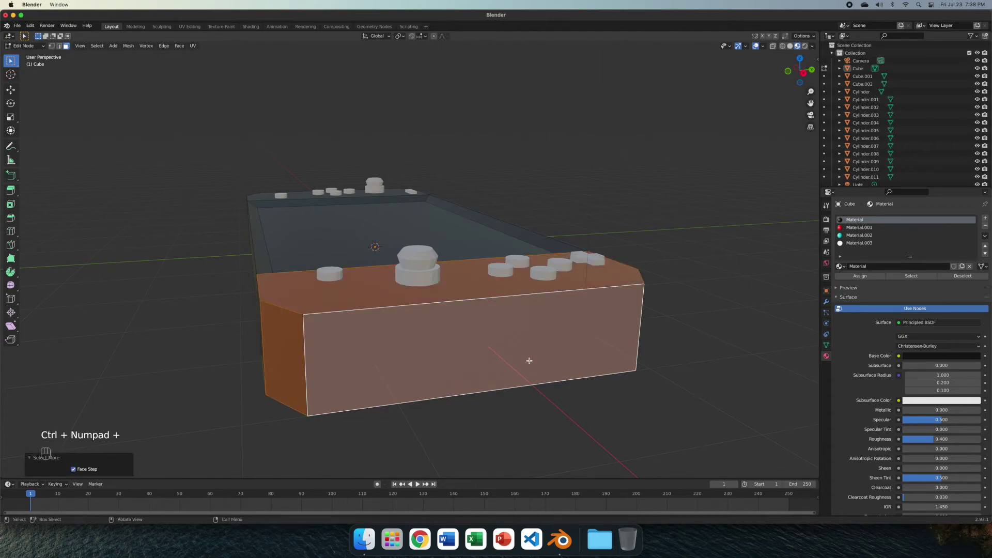
pyautogui.moveTo(576, 352); pyautogui.dragTo(515, 348, button='middle')
pyautogui.keyDown('shift'); pyautogui.click(229, 345); pyautogui.keyUp('shift')
pyautogui.moveTo(229, 345); pyautogui.dragTo(536, 333, button='middle')
pyautogui.keyDown('shift'); pyautogui.click(668, 304); pyautogui.keyUp('shift')
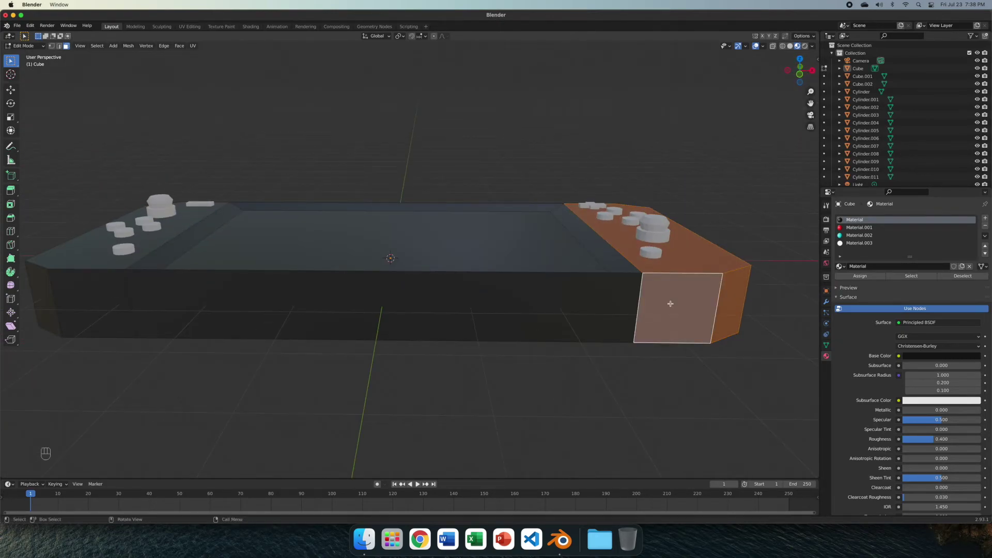
pyautogui.click(868, 227)
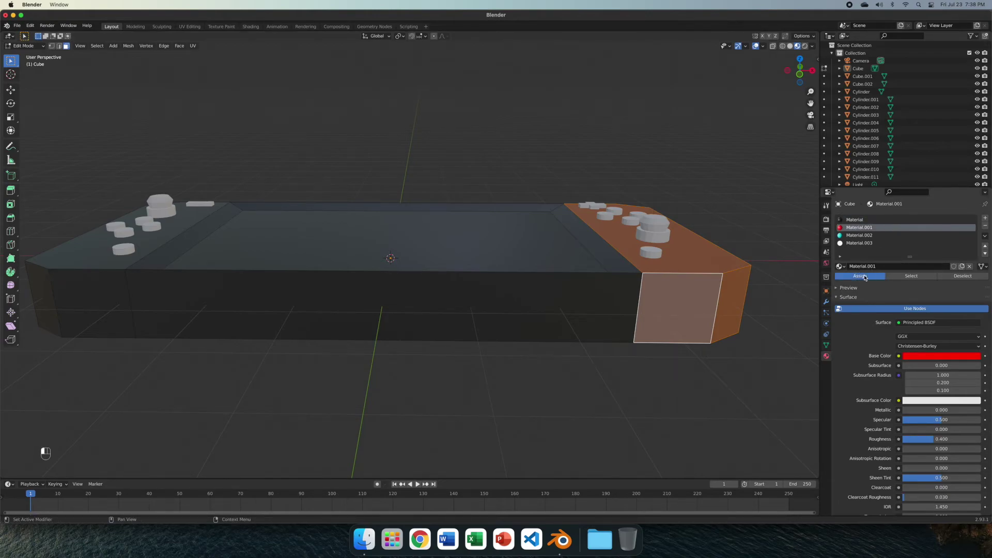
pyautogui.click(860, 276)
# Step: Select all faces of the opposite grip with the minus button, assign the cyan material, and return to Object Mode
pyautogui.moveTo(481, 348); pyautogui.dragTo(501, 339, button='middle')
pyautogui.click(455, 309)
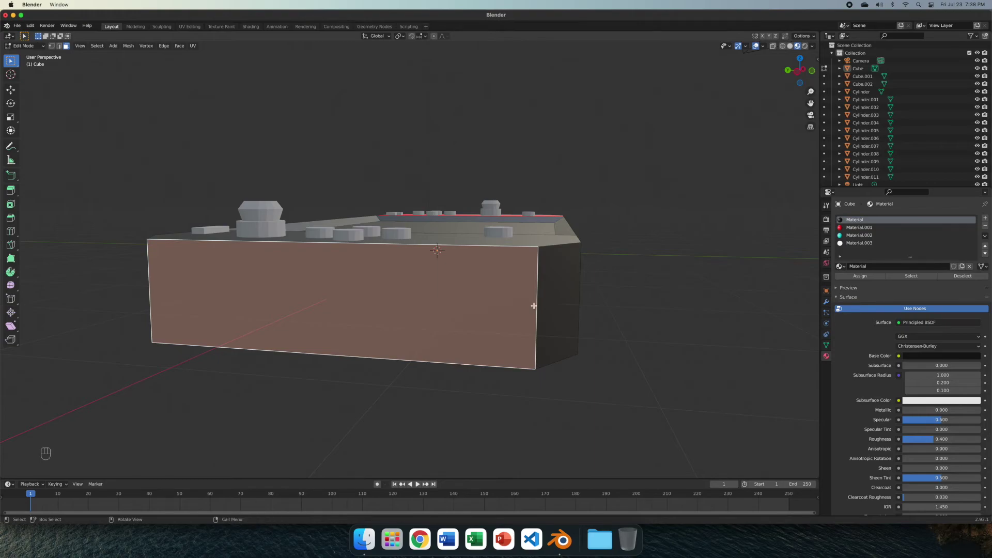
pyautogui.press('ctrl+KP_Add')
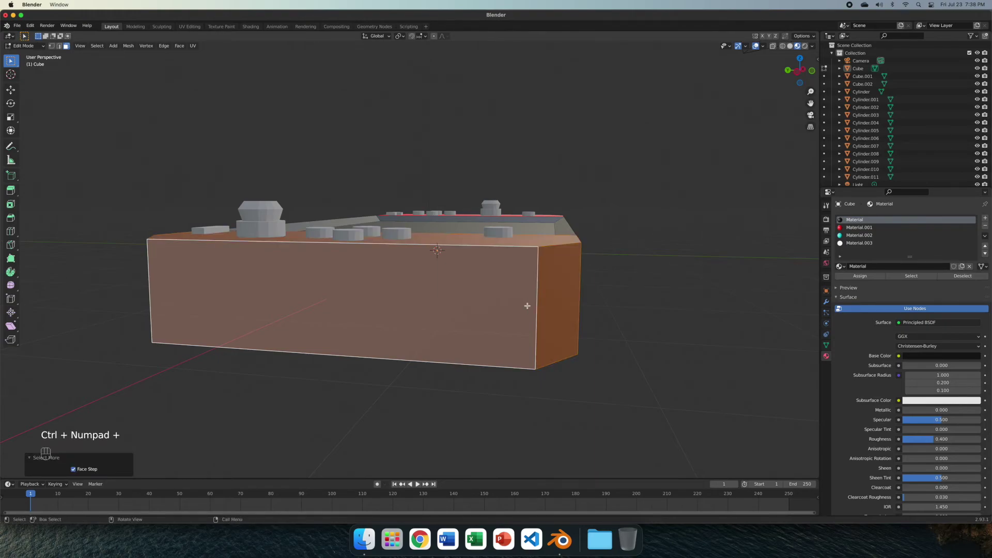
pyautogui.moveTo(527, 305); pyautogui.dragTo(493, 312, button='middle')
pyautogui.moveTo(257, 346); pyautogui.dragTo(552, 274, button='middle')
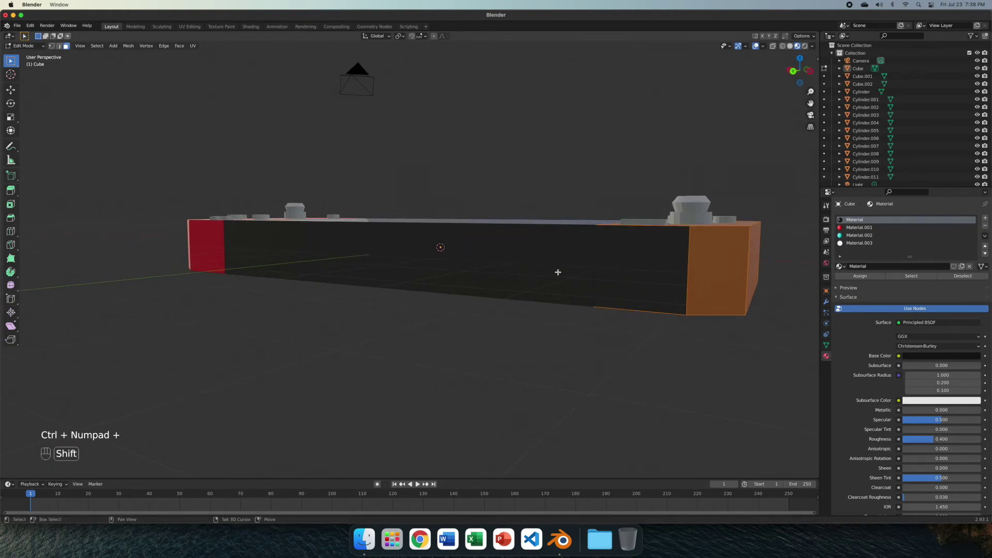
pyautogui.keyDown('shift'); pyautogui.click(625, 267); pyautogui.keyUp('shift')
pyautogui.moveTo(624, 267); pyautogui.dragTo(608, 250, button='middle')
pyautogui.click(858, 236)
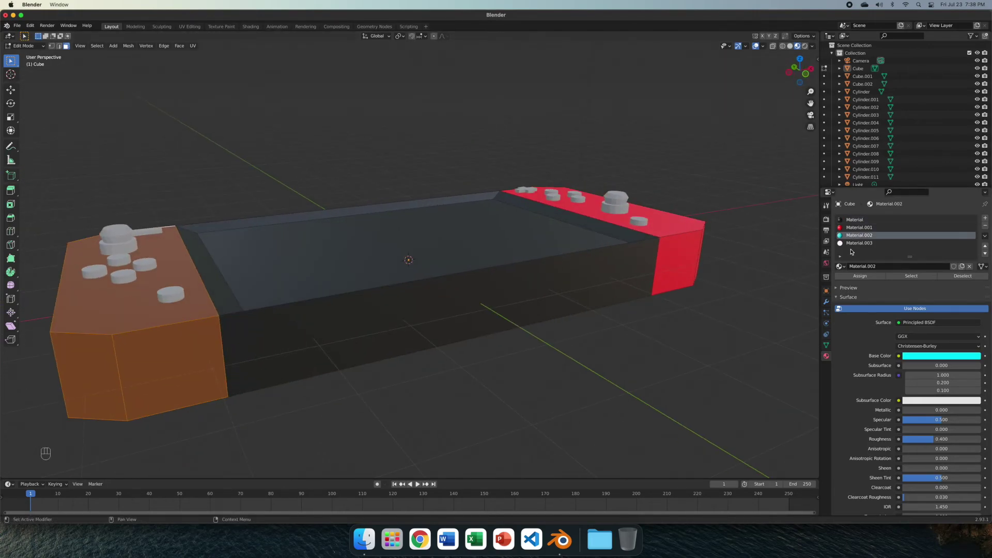
pyautogui.click(847, 276)
pyautogui.scroll(-3, 602, 347)
pyautogui.moveTo(617, 313); pyautogui.dragTo(587, 343, button='middle')
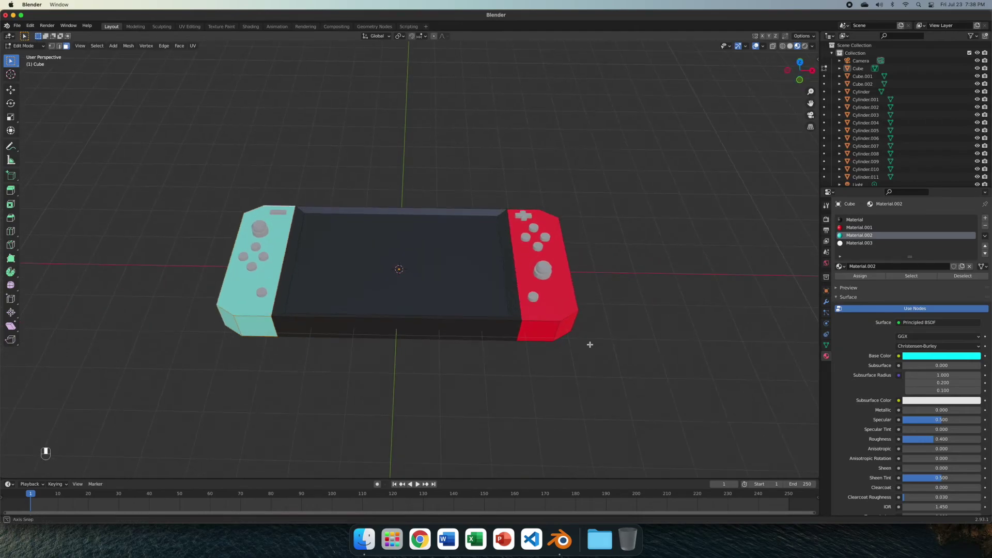
pyautogui.scroll(3, 659, 318)
pyautogui.press('Tab')
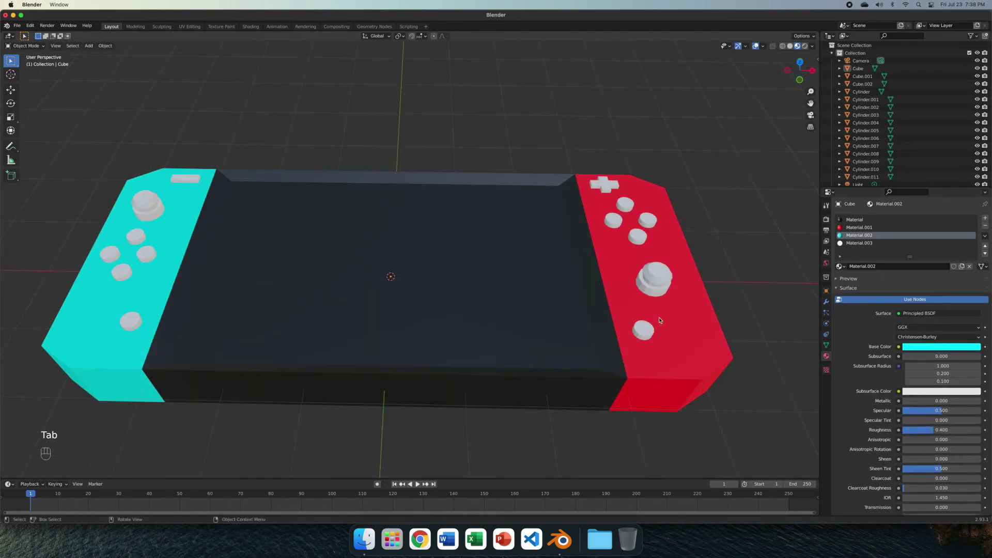
# Step: Give the lone round button below the red grip's thumbstick a single-user copy of the black material, with base color value about 0.032
pyautogui.click(649, 332)
pyautogui.click(840, 250)
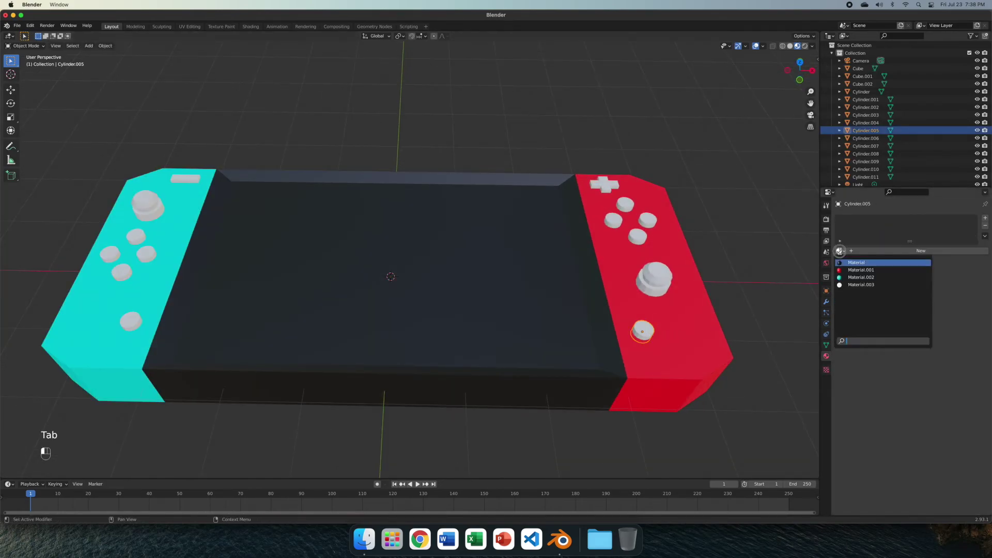
pyautogui.click(844, 263)
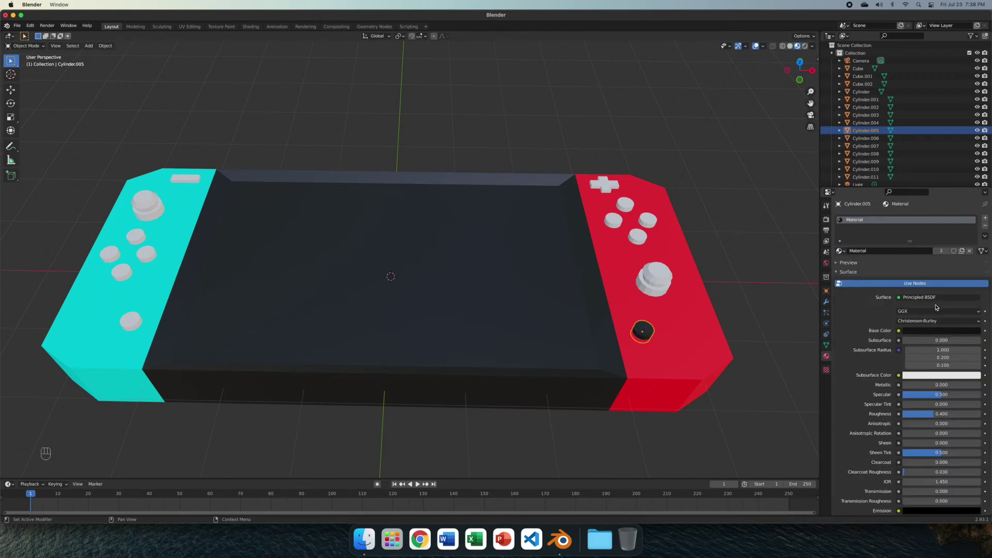
pyautogui.click(942, 251)
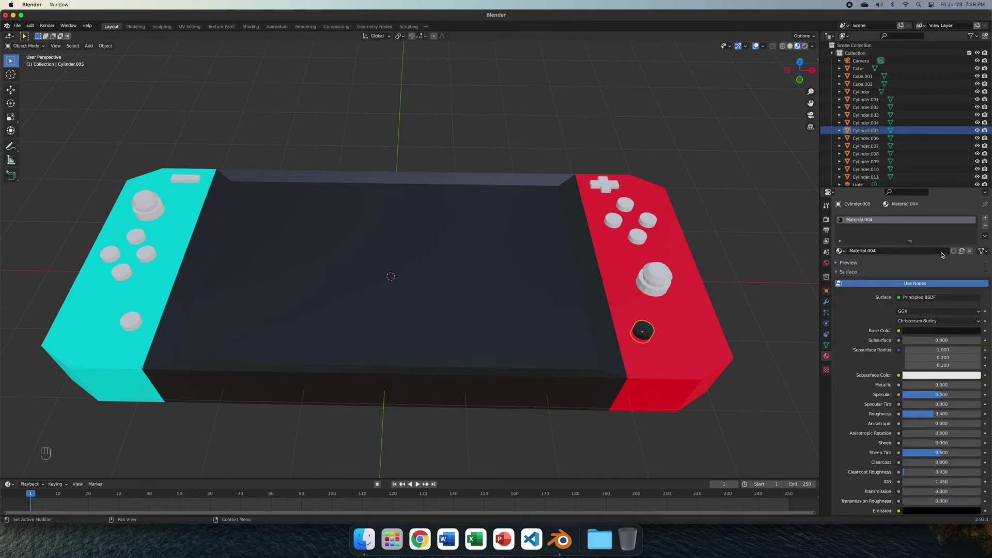
pyautogui.click(909, 331)
pyautogui.moveTo(976, 274); pyautogui.dragTo(975, 259)
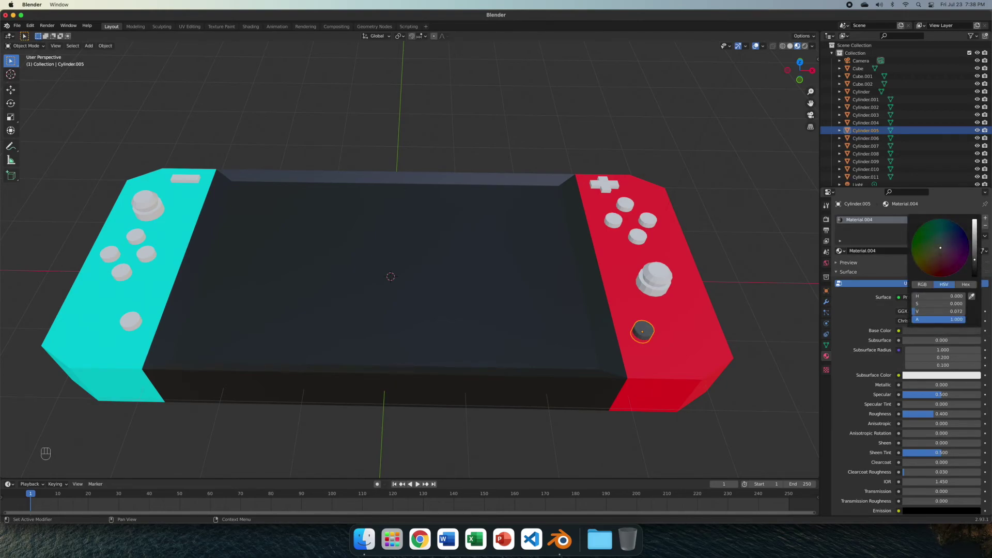
pyautogui.click(784, 306)
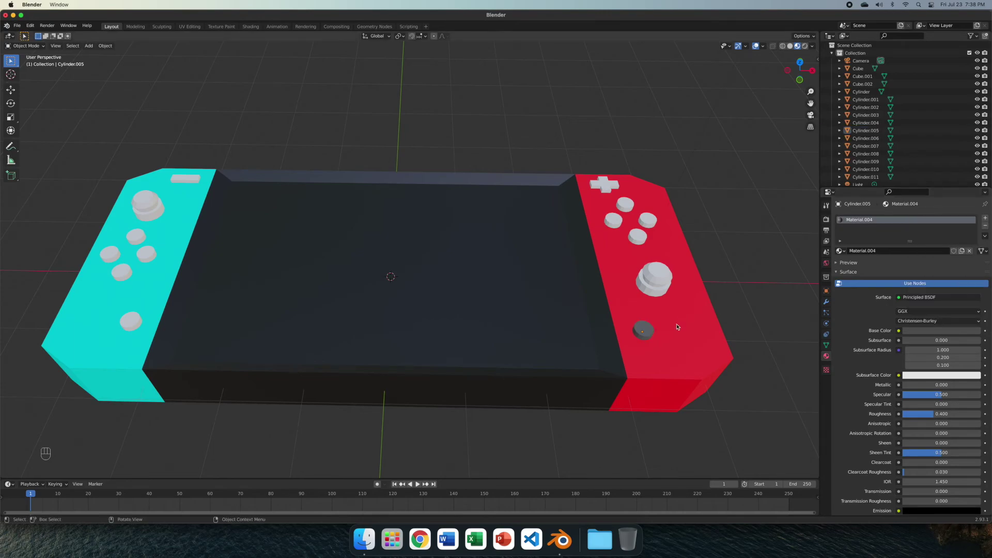
# Step: Link the dark button material from the lone round button below the red grip's thumbstick to all other buttons and thumbsticks on both grips
pyautogui.click(637, 237)
pyautogui.keyDown('shift'); pyautogui.click(653, 279); pyautogui.keyUp('shift')
pyautogui.keyDown('shift'); pyautogui.click(613, 221); pyautogui.keyUp('shift')
pyautogui.keyDown('shift'); pyautogui.click(649, 219); pyautogui.keyUp('shift')
pyautogui.keyDown('shift'); pyautogui.click(627, 205); pyautogui.keyUp('shift')
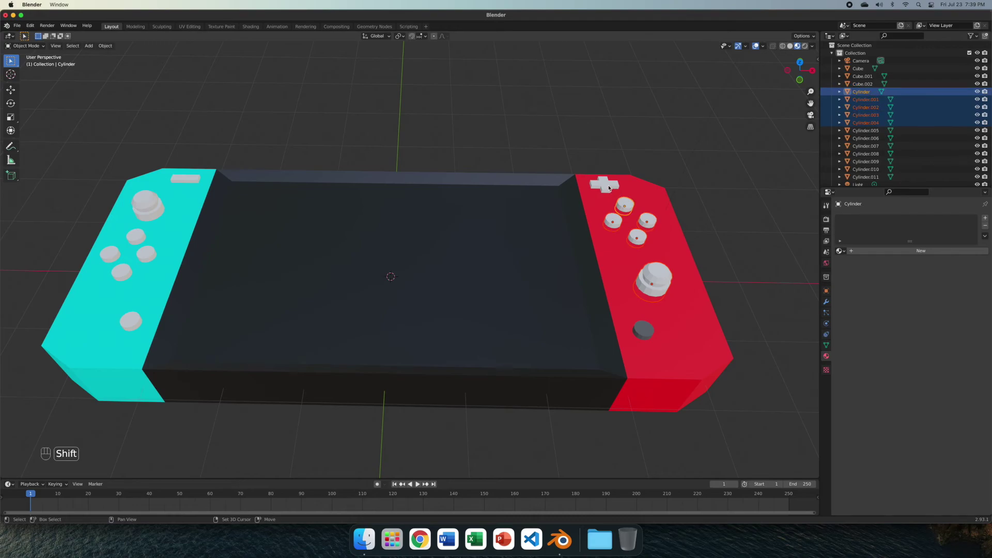
pyautogui.keyDown('shift'); pyautogui.click(607, 187); pyautogui.keyUp('shift')
pyautogui.keyDown('shift'); pyautogui.click(183, 178); pyautogui.keyUp('shift')
pyautogui.keyDown('shift'); pyautogui.click(148, 207); pyautogui.keyUp('shift')
pyautogui.keyDown('shift'); pyautogui.click(135, 237); pyautogui.keyUp('shift')
pyautogui.keyDown('shift'); pyautogui.click(120, 258); pyautogui.keyUp('shift')
pyautogui.keyDown('shift'); pyautogui.click(122, 273); pyautogui.keyUp('shift')
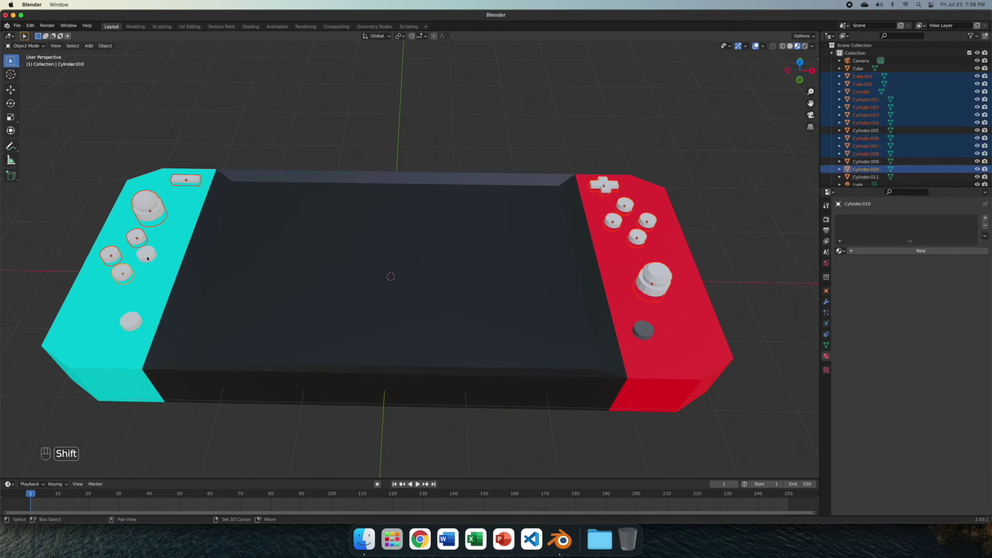
pyautogui.keyDown('shift'); pyautogui.click(147, 254); pyautogui.keyUp('shift')
pyautogui.keyDown('shift'); pyautogui.click(132, 323); pyautogui.keyUp('shift')
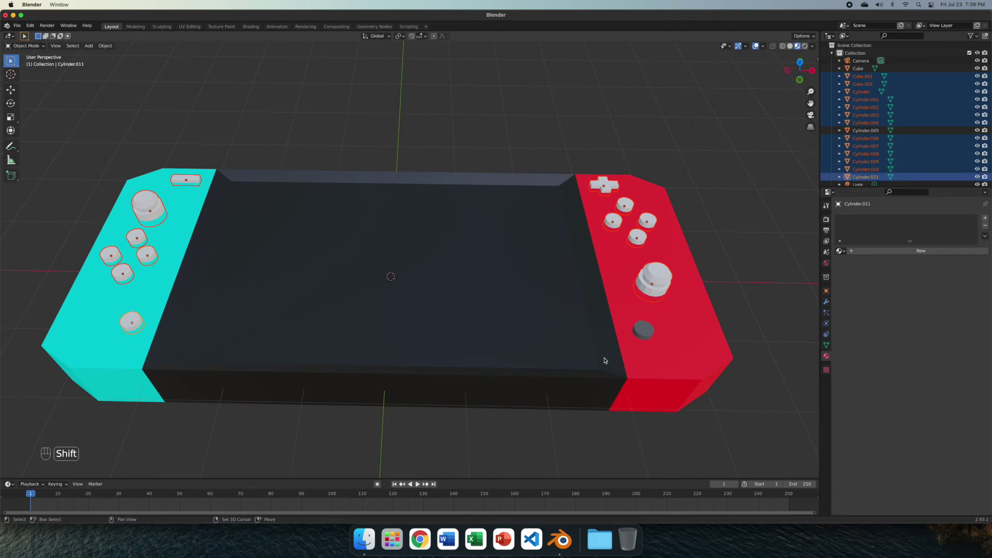
pyautogui.keyDown('shift'); pyautogui.click(643, 333); pyautogui.keyUp('shift')
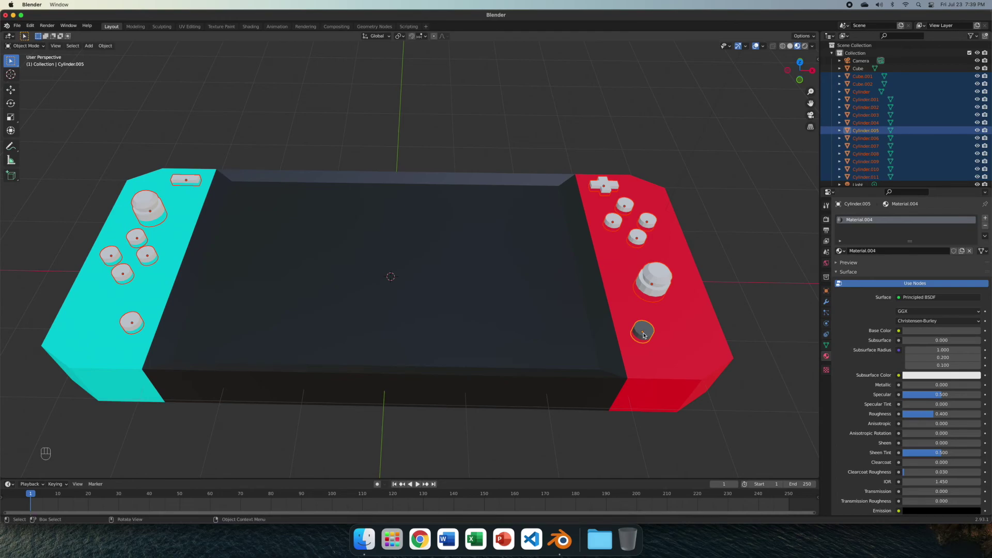
pyautogui.hotkey('ctrl', 'l')
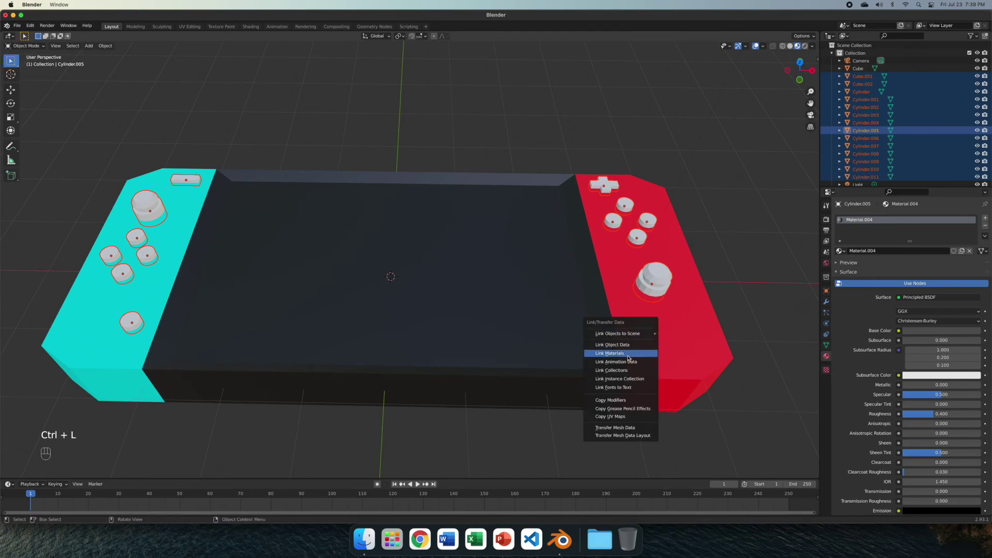
pyautogui.click(631, 354)
pyautogui.click(763, 328)
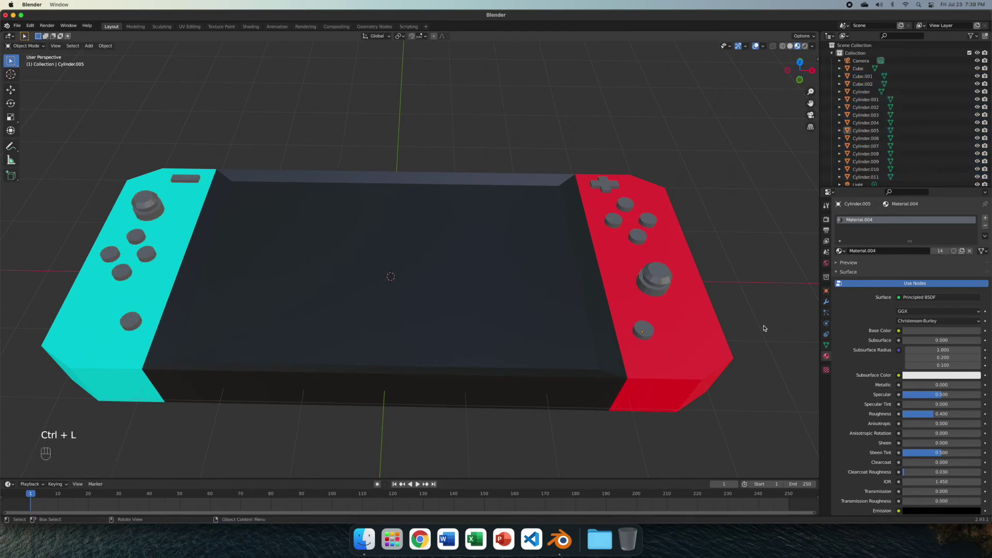
# Step: Assign the white emission material, Material.003, to the body's large screen face in Edit Mode and return to Object Mode
pyautogui.scroll(-4, 577, 305)
pyautogui.scroll(3, 536, 303)
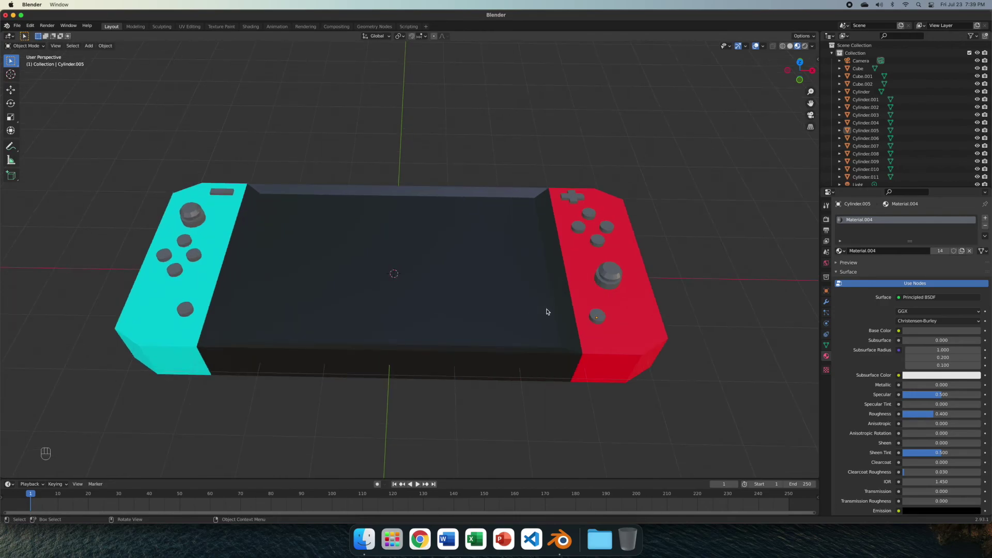
pyautogui.click(509, 304)
pyautogui.press('Tab')
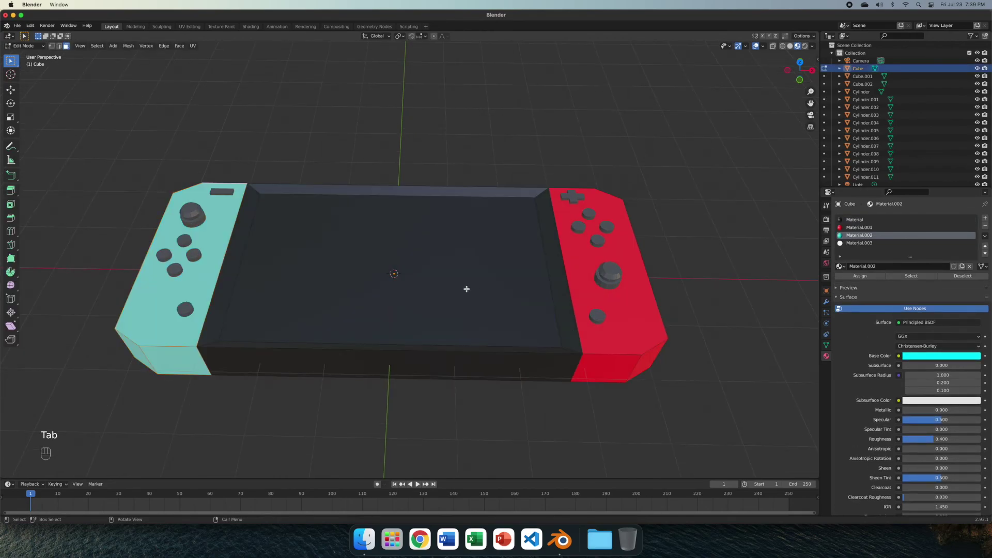
pyautogui.click(468, 289)
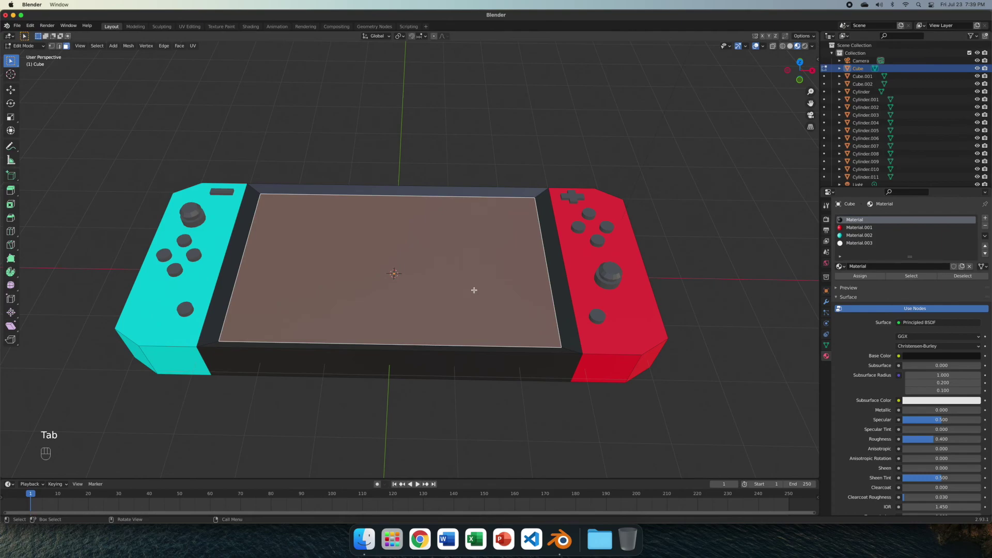
pyautogui.click(850, 244)
pyautogui.click(848, 276)
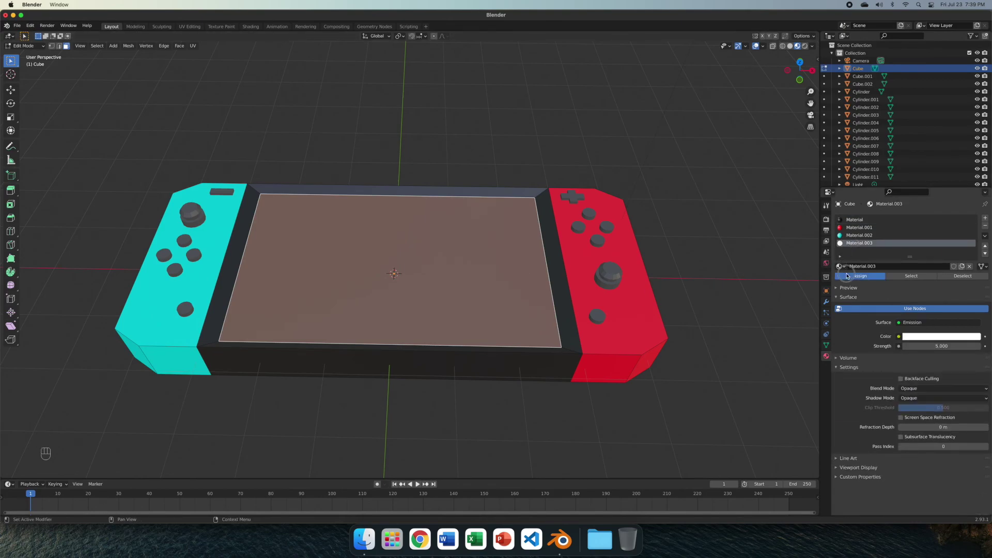
pyautogui.press('Tab')
# Step: Switch the viewport to rendered shading and enable Bloom in the Eevee render settings
pyautogui.scroll(-4, 687, 273)
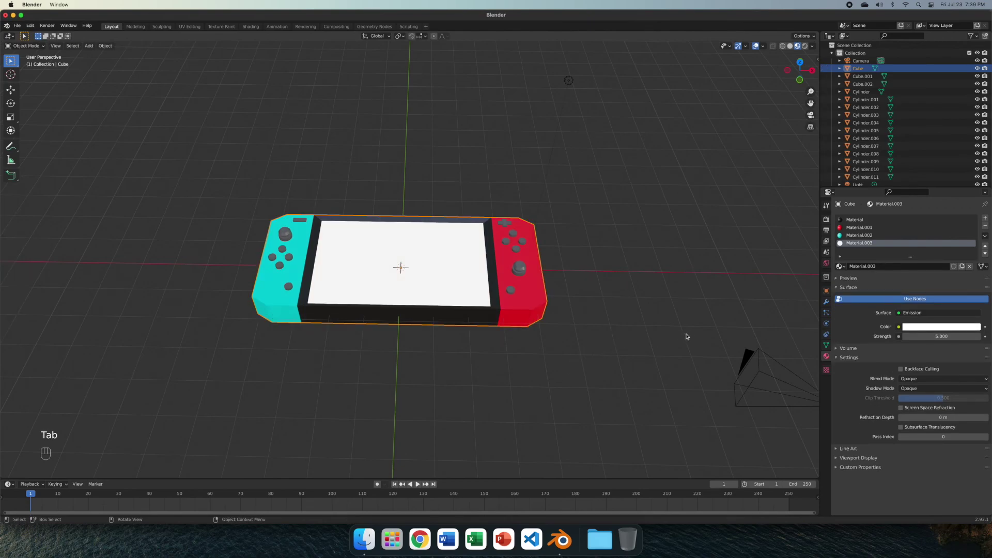
pyautogui.click(804, 46)
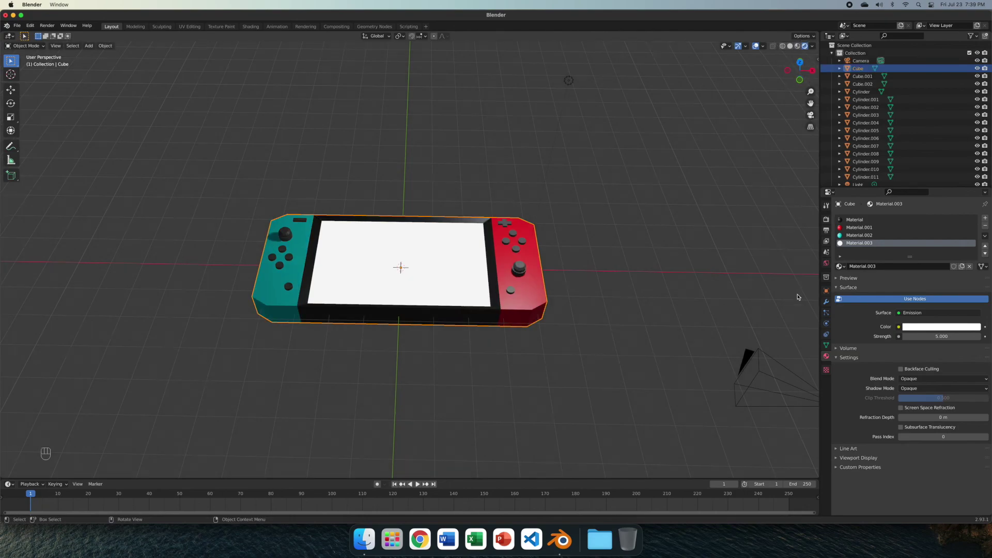
pyautogui.click(827, 301)
pyautogui.click(826, 263)
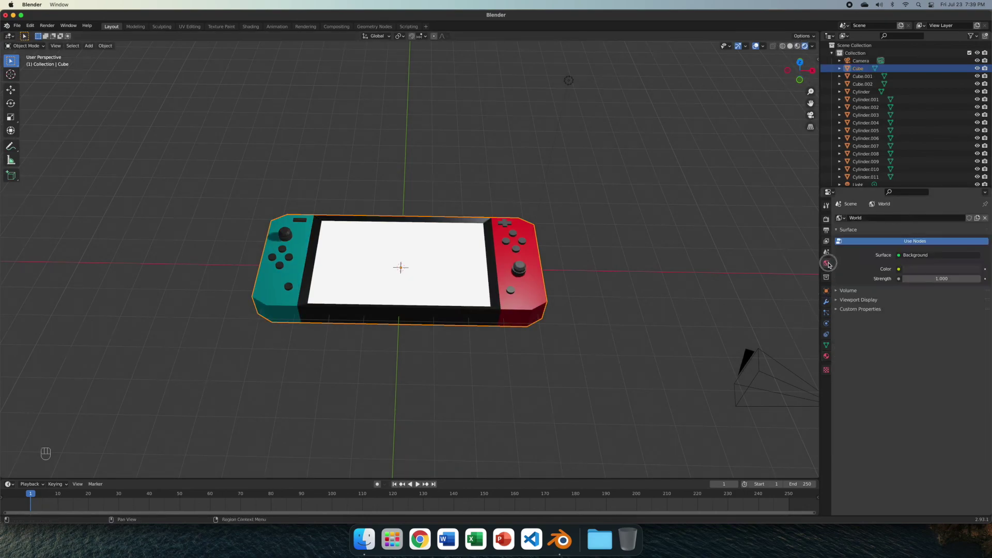
pyautogui.click(827, 219)
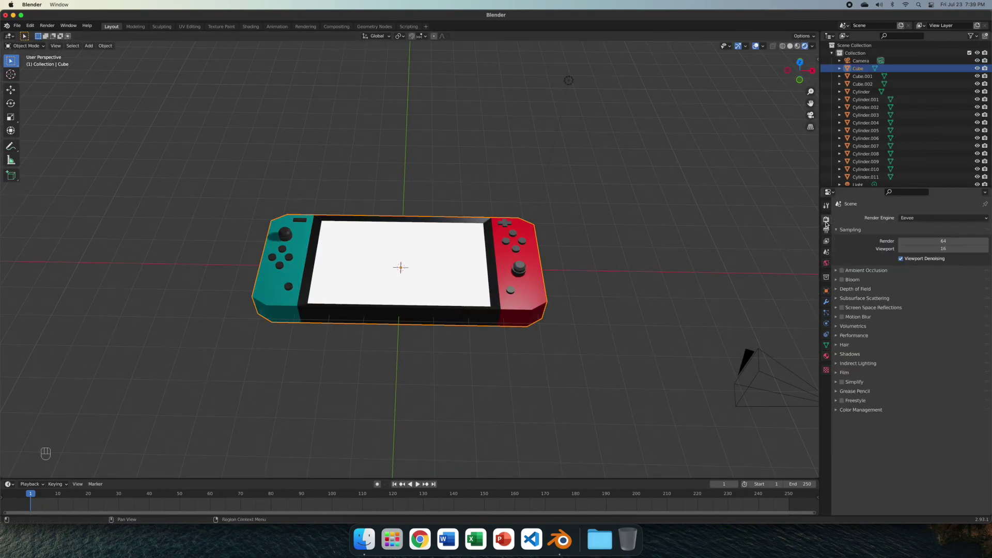
pyautogui.click(842, 280)
# Step: Add a plane at the console's position and scale it up by about 18.35 as a floor
pyautogui.scroll(-3, 594, 322)
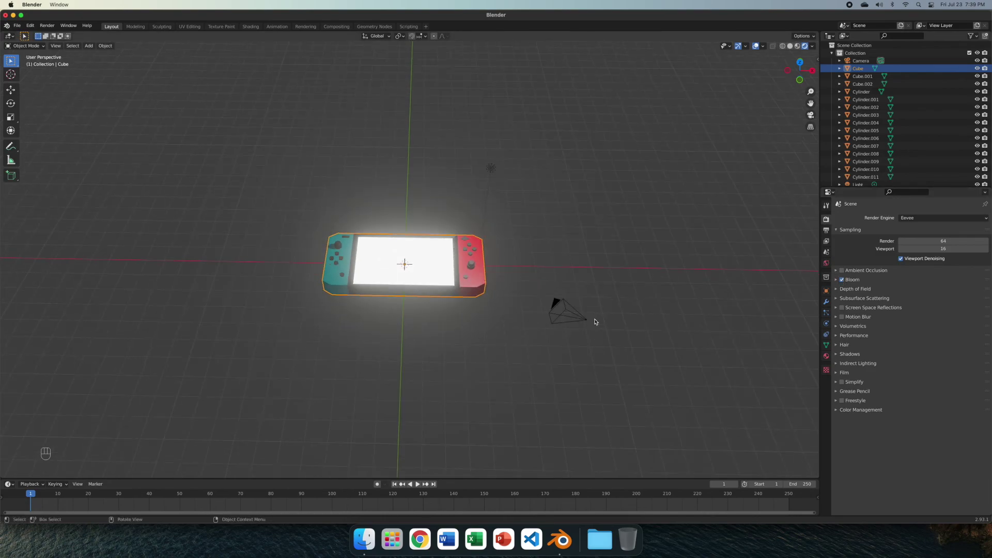
pyautogui.hotkey('shift', 'a')
pyautogui.moveTo(589, 306)
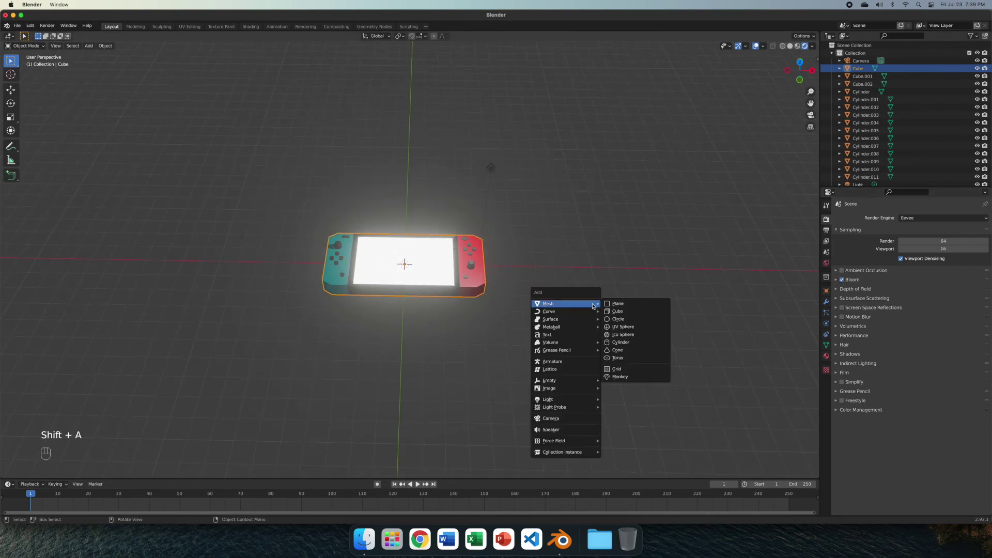
pyautogui.click(618, 303)
pyautogui.press('s')
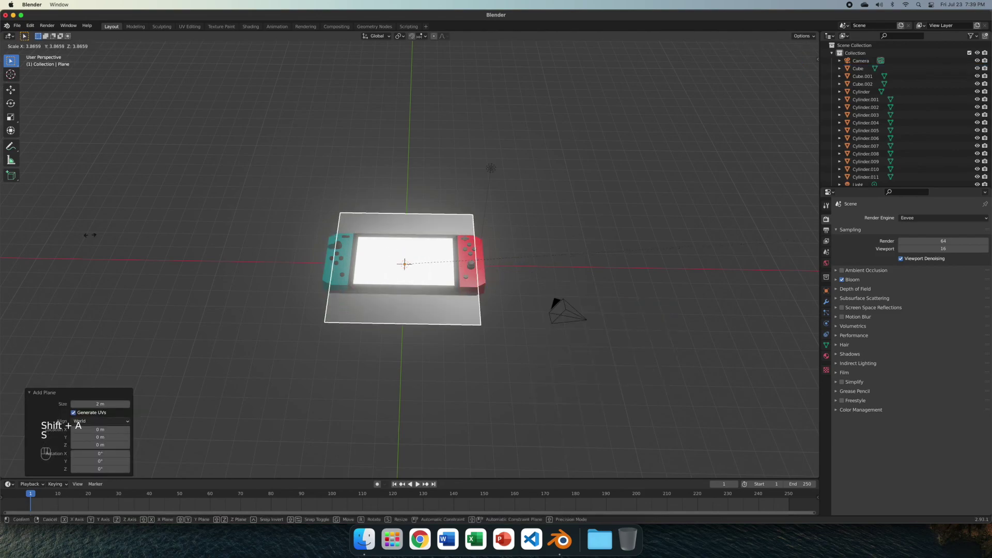
pyautogui.click(149, 251)
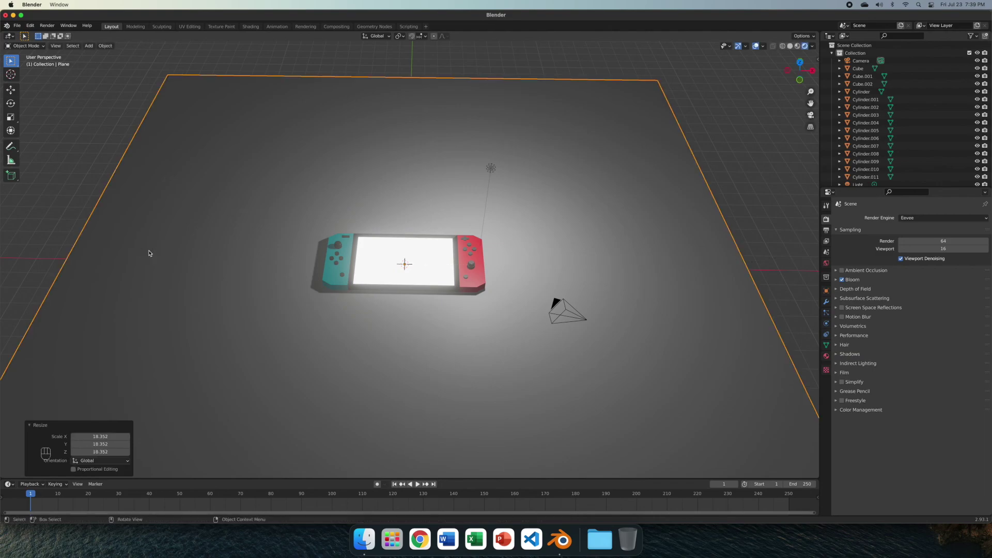